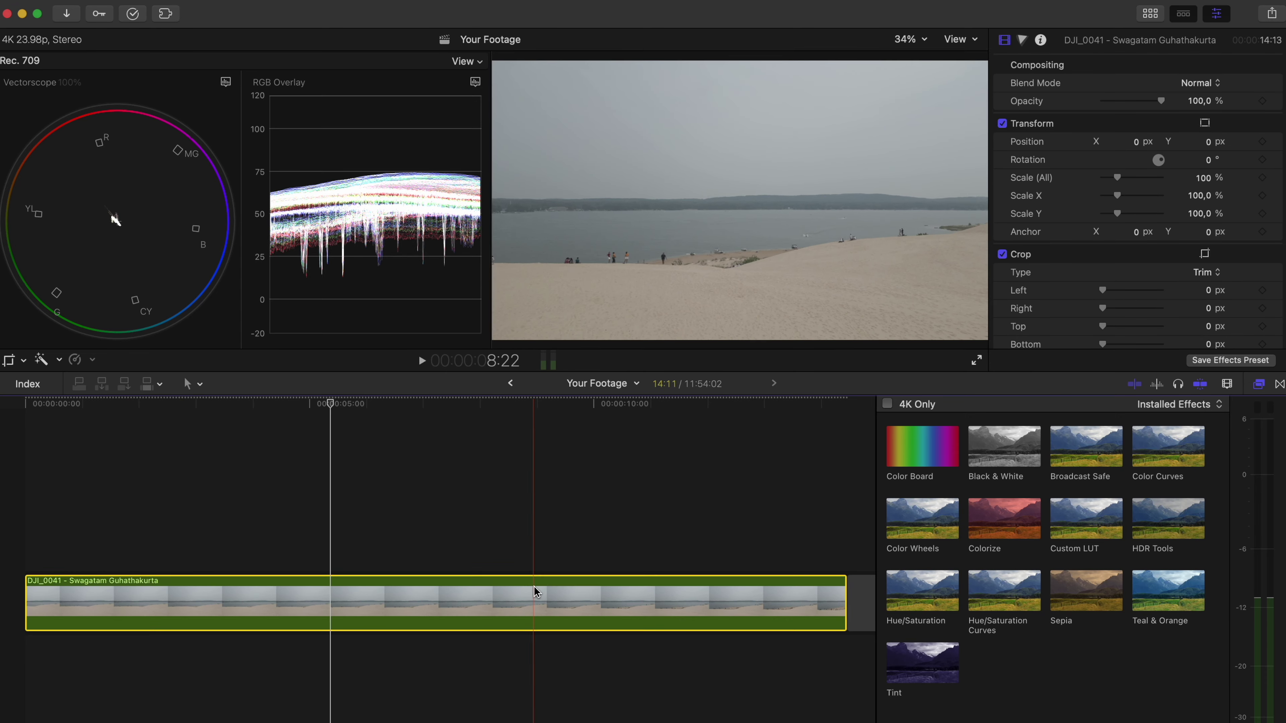
# - Set the Custom LUT to Cam LUTs > DJI Mavic 3 D-Log to Rec.709 V1
pyautogui.click(1122, 103)
pyautogui.moveTo(1129, 158)
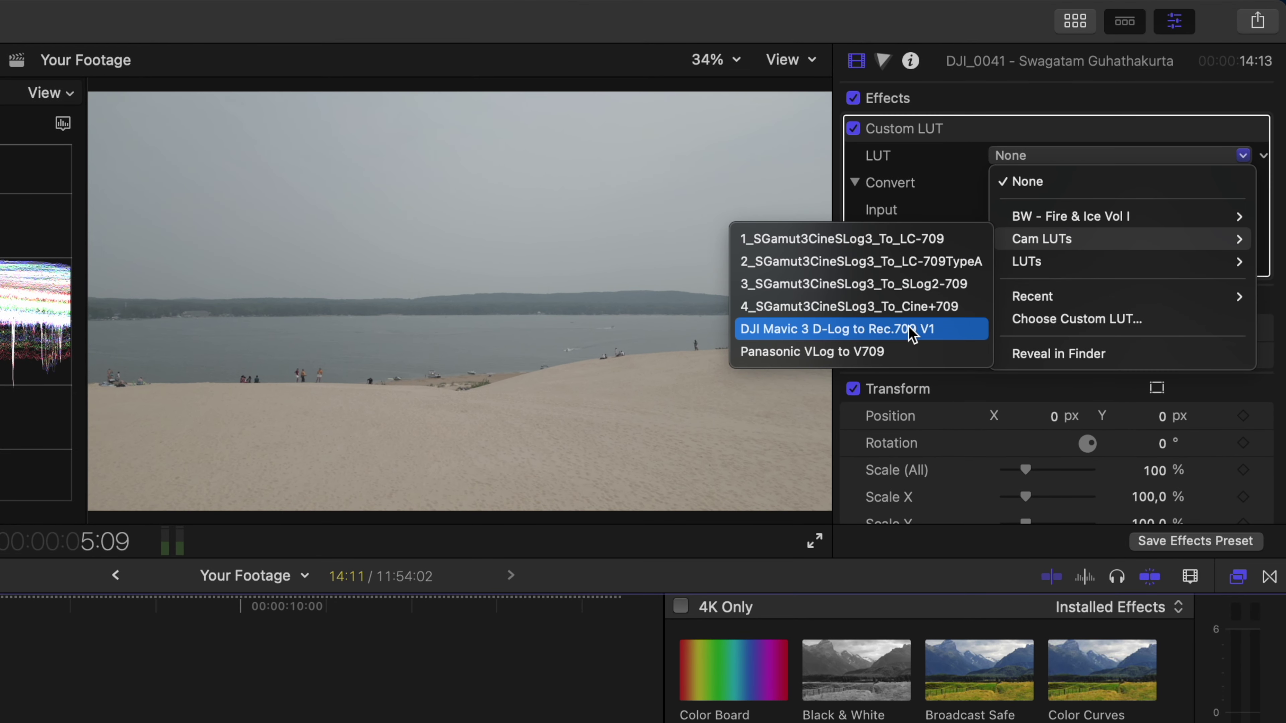
pyautogui.click(948, 331)
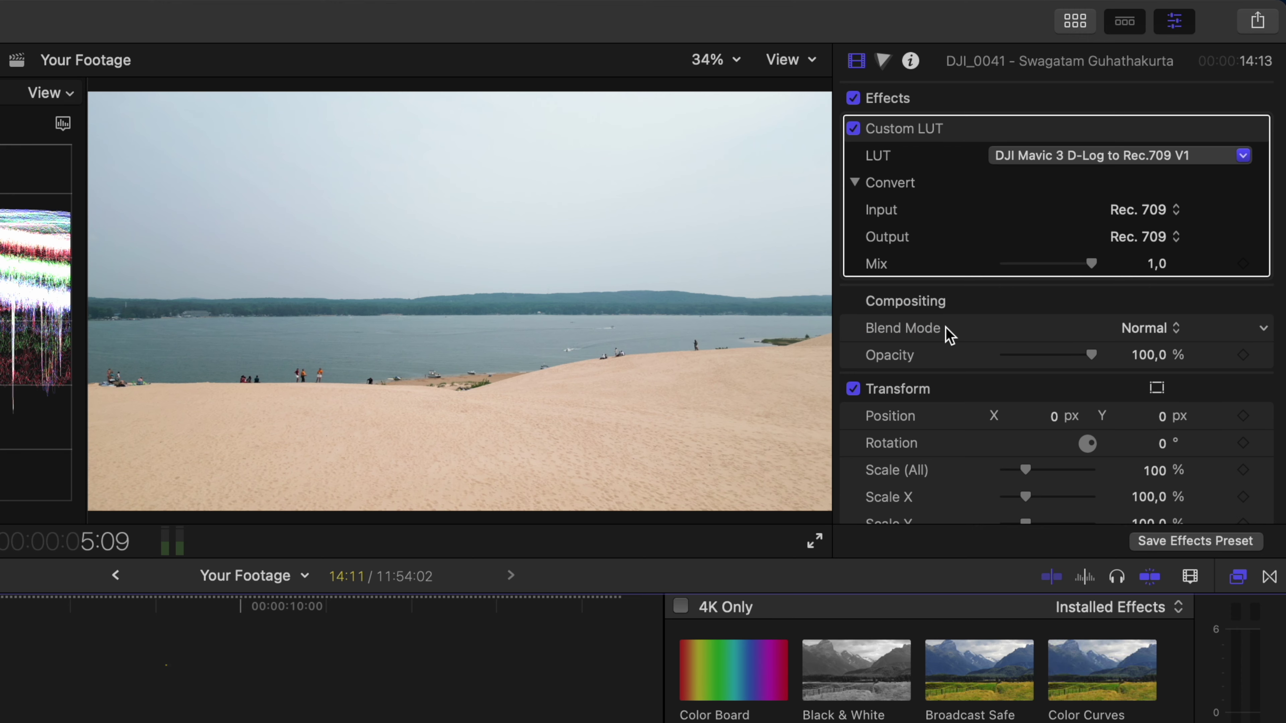
# - Add Balance Color with Cmd-Option-B and move it below the Custom LUT effect
pyautogui.press('super+alt+b')
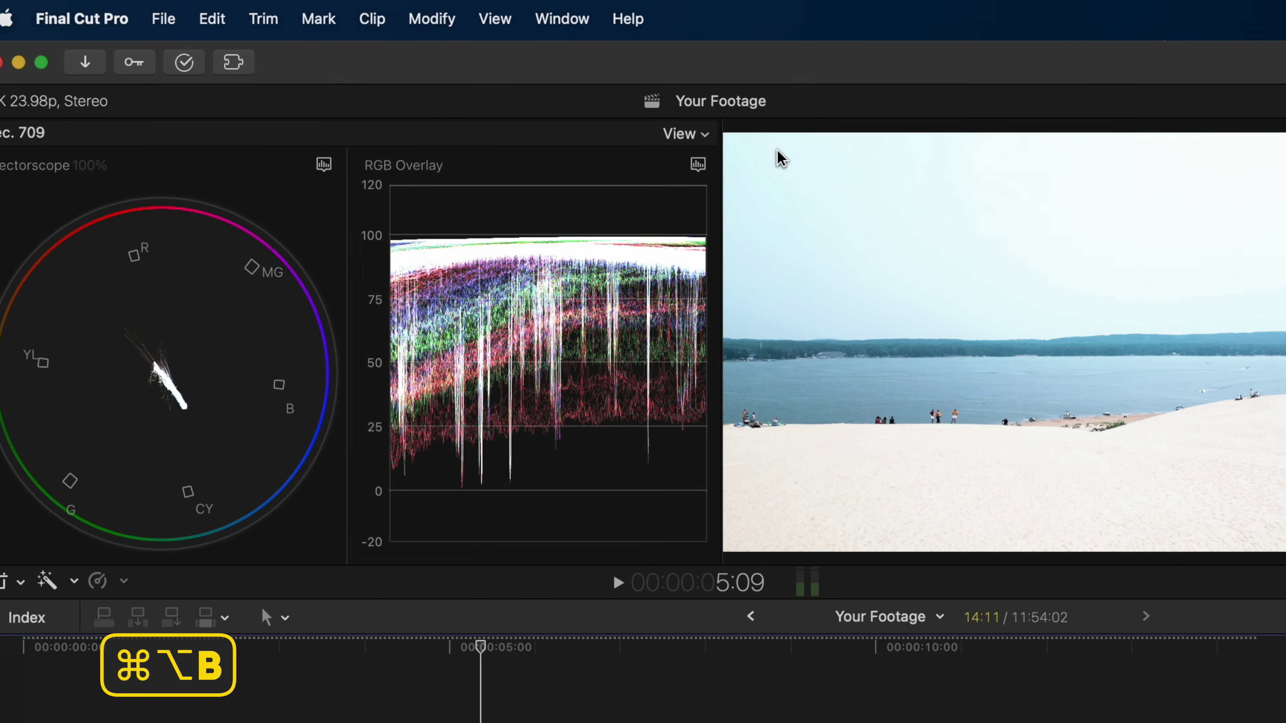
pyautogui.click(432, 19)
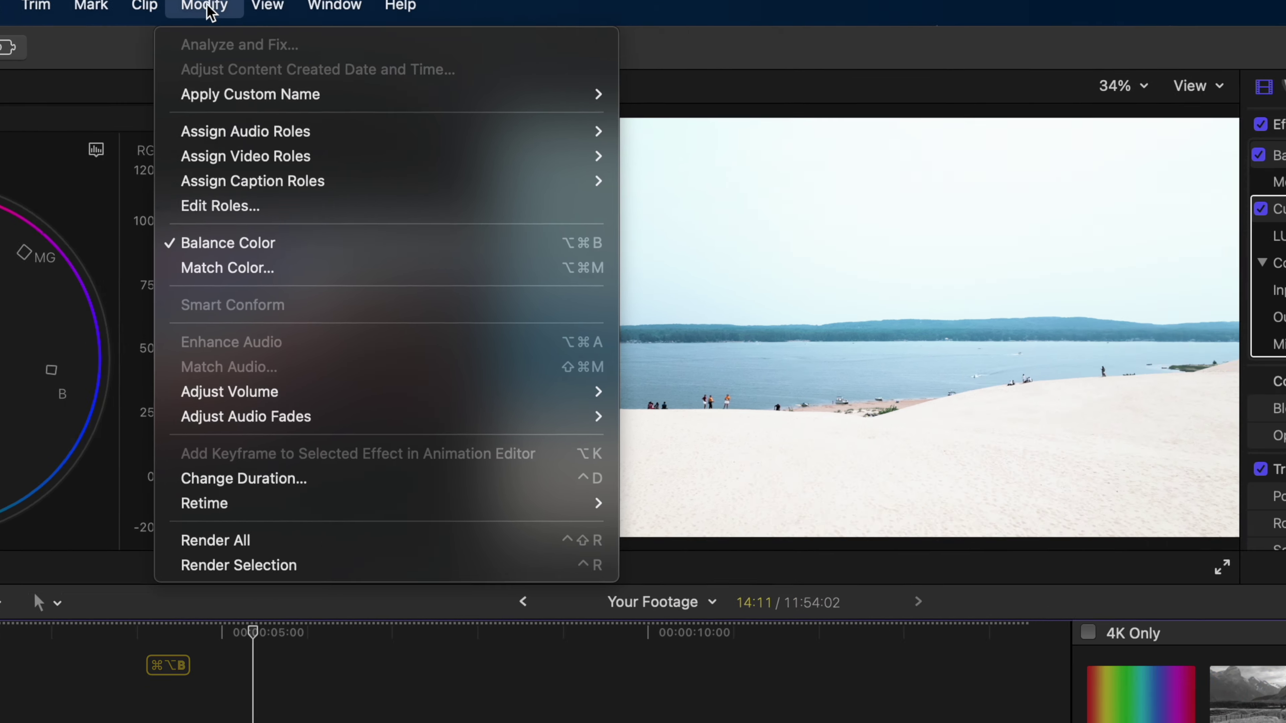
pyautogui.click(454, 20)
pyautogui.click(927, 130)
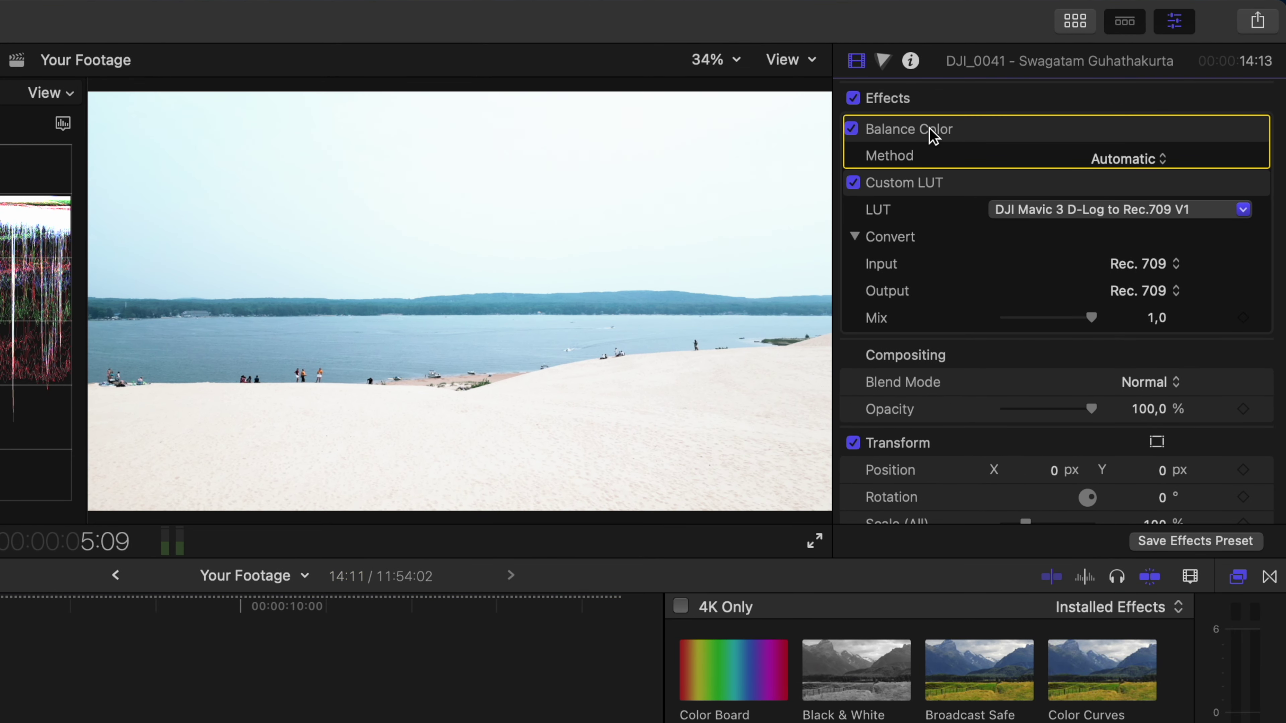
pyautogui.moveTo(930, 130); pyautogui.dragTo(924, 303)
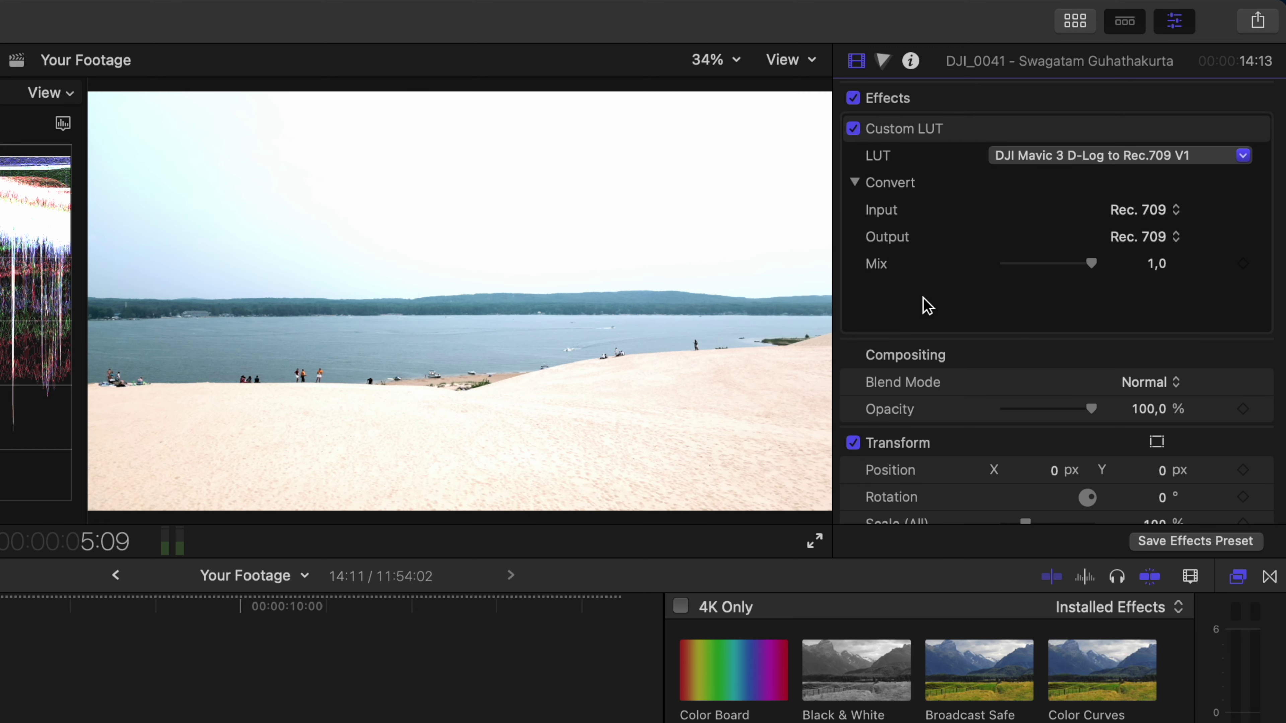
# - Switch Balance Color to White Balance and magnify the viewer to 400% on the beachgoers
pyautogui.click(1083, 321)
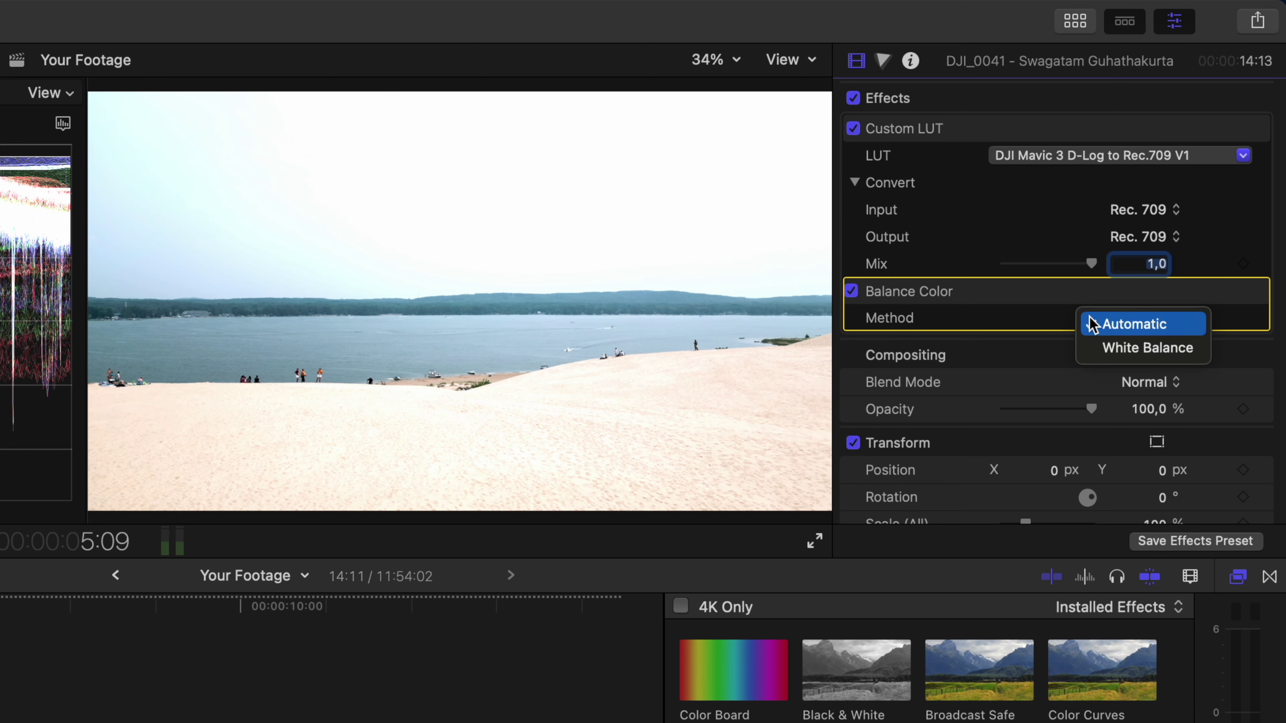
pyautogui.click(1187, 350)
pyautogui.click(718, 61)
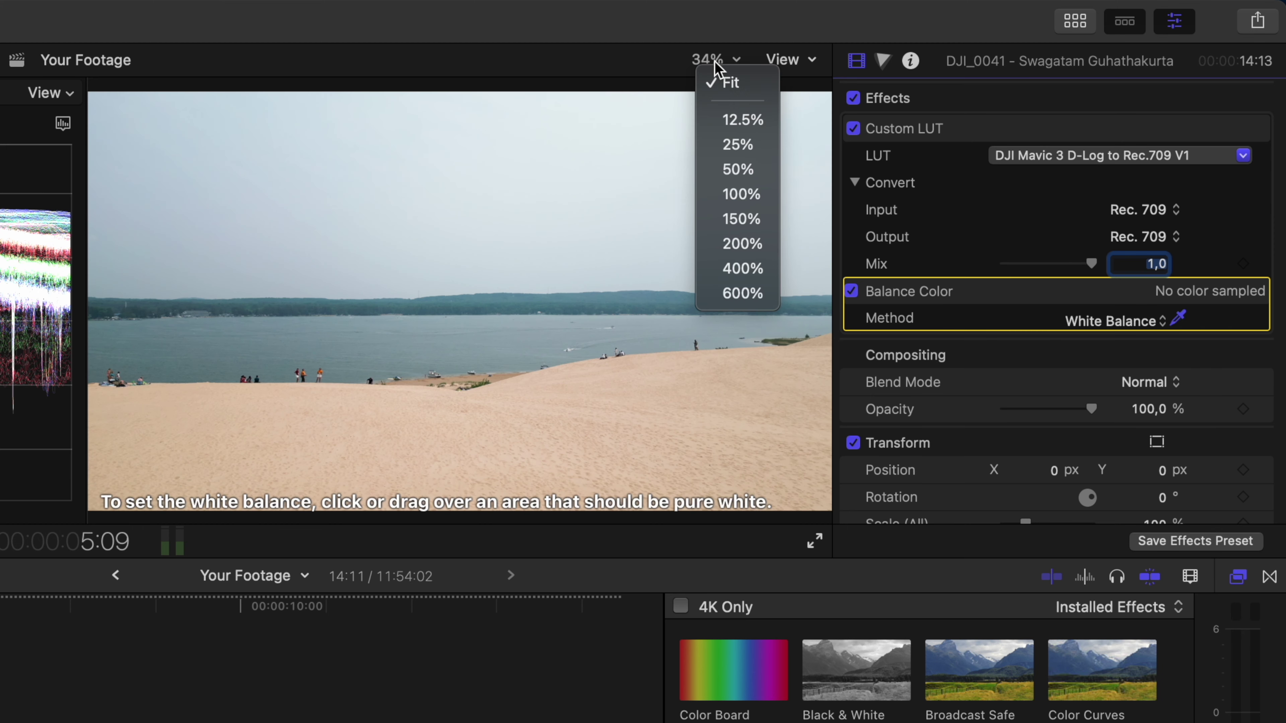
pyautogui.click(751, 267)
pyautogui.scroll(-5, 773, 305)
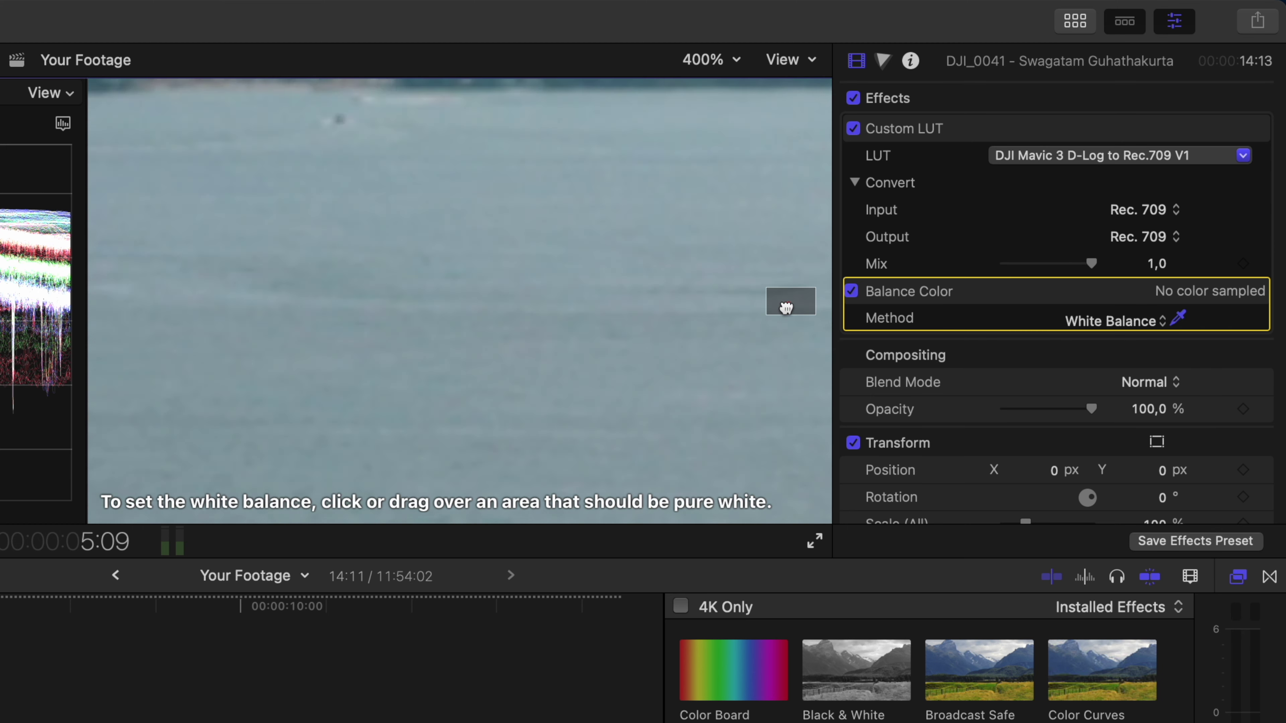
pyautogui.moveTo(779, 311); pyautogui.dragTo(833, 313)
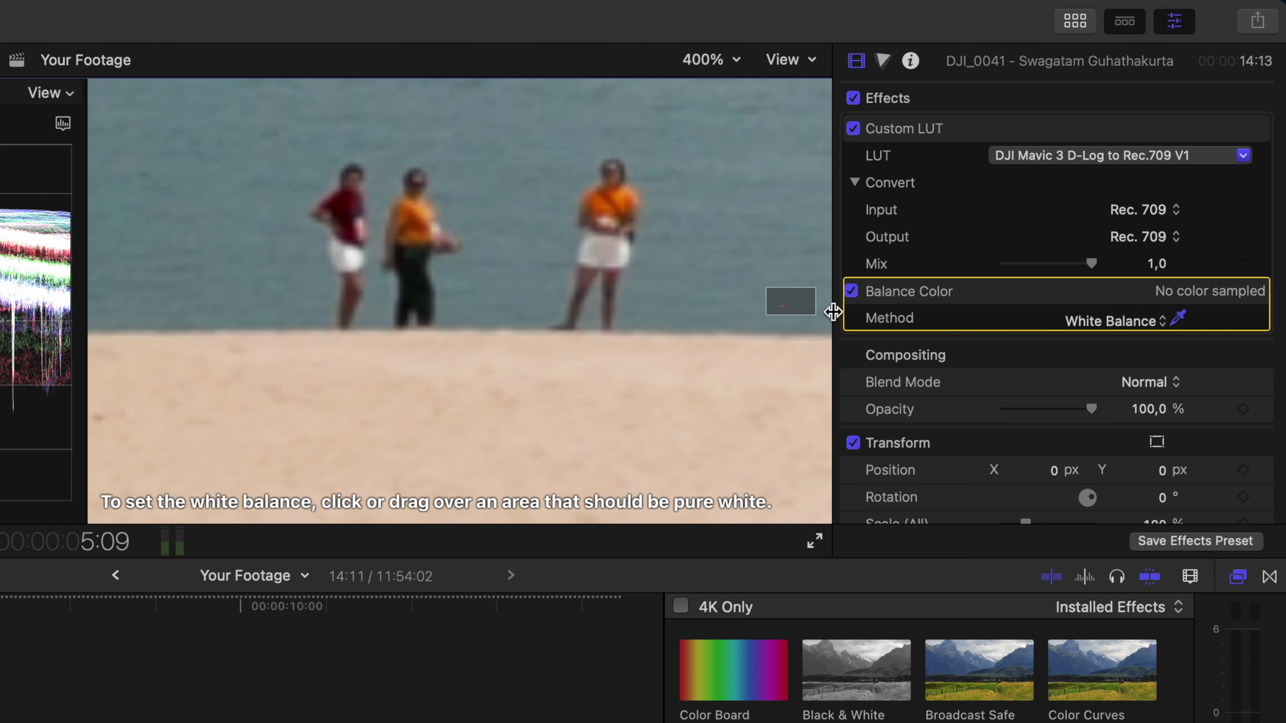
# - Sample the white shorts for white balance, fit the viewer again, and disable Balance Color
pyautogui.click(1183, 319)
pyautogui.click(603, 253)
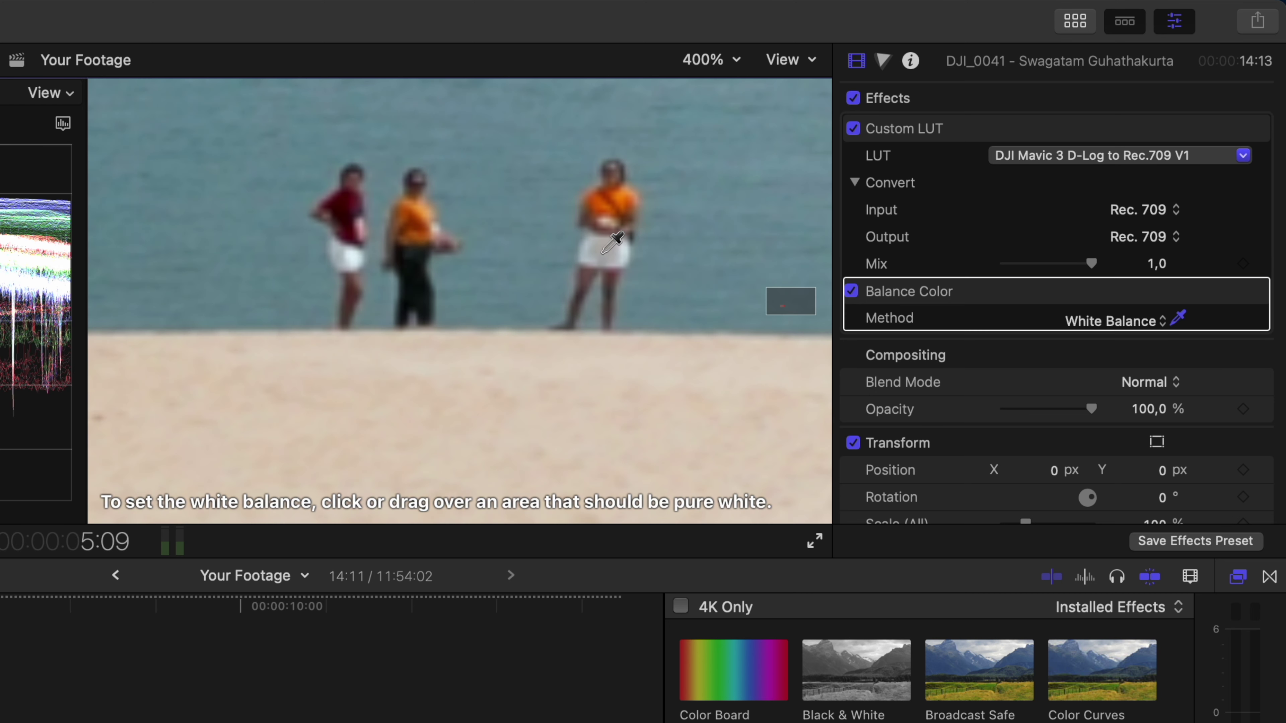
pyautogui.click(735, 61)
pyautogui.click(718, 81)
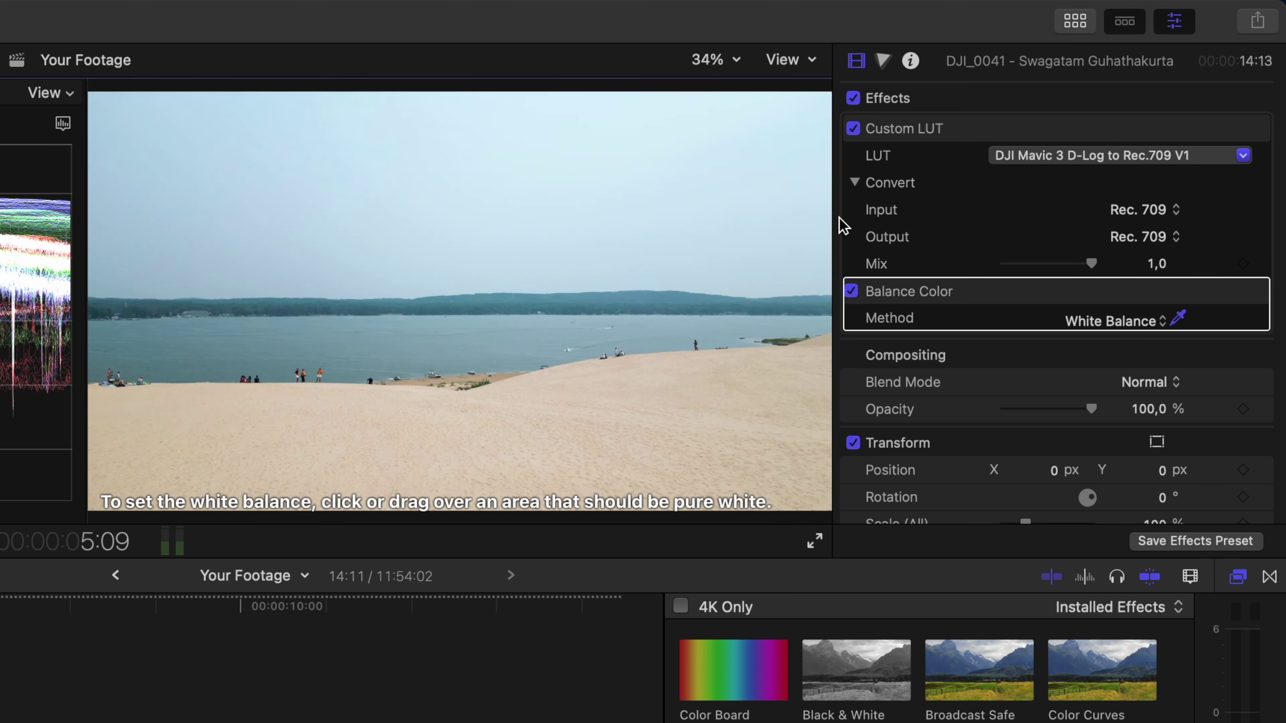
pyautogui.click(851, 293)
# - In Color Wheels, raise Global saturation, push Highlights toward orange and Shadows toward blue
pyautogui.click(884, 62)
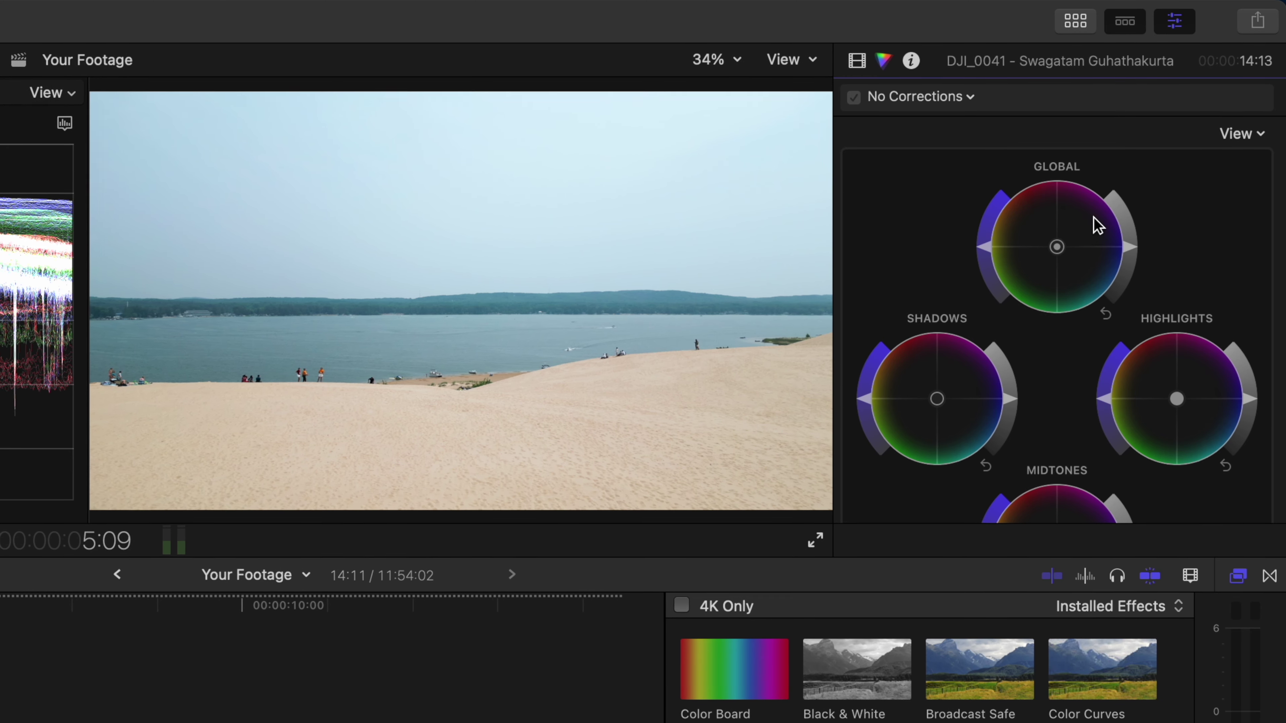
pyautogui.moveTo(994, 252); pyautogui.dragTo(996, 233)
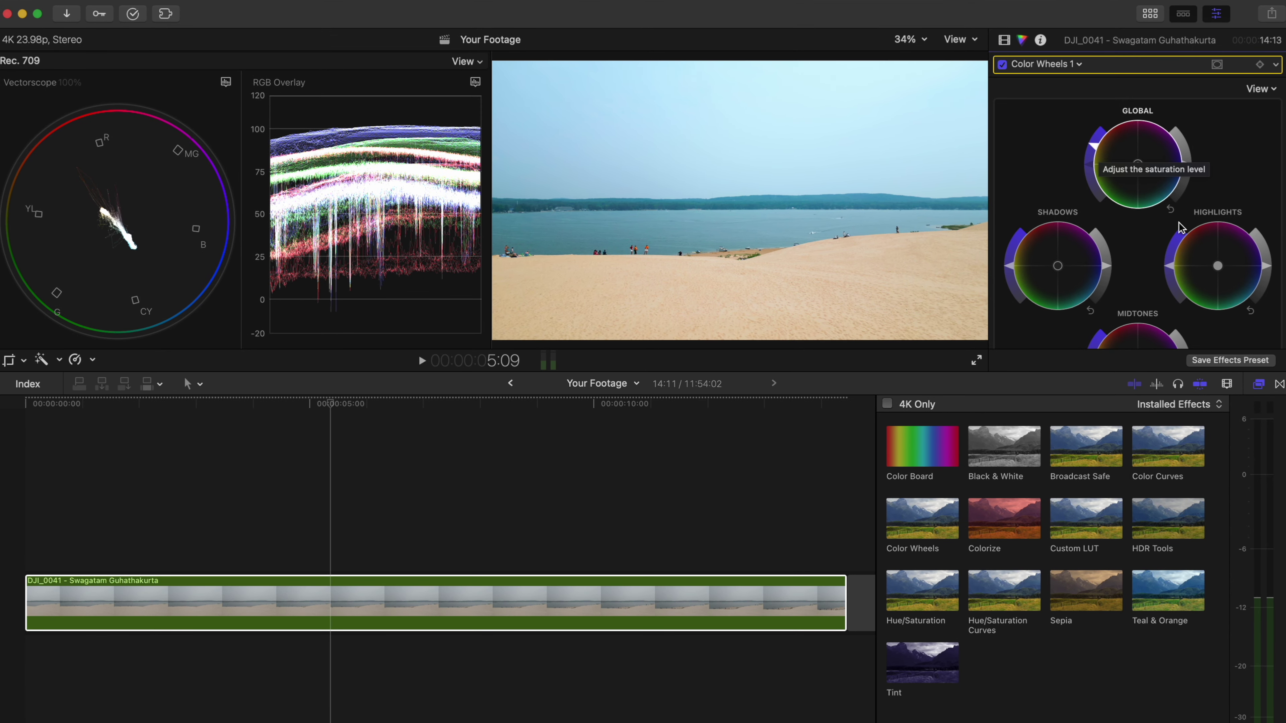
pyautogui.moveTo(1218, 267); pyautogui.dragTo(1175, 263)
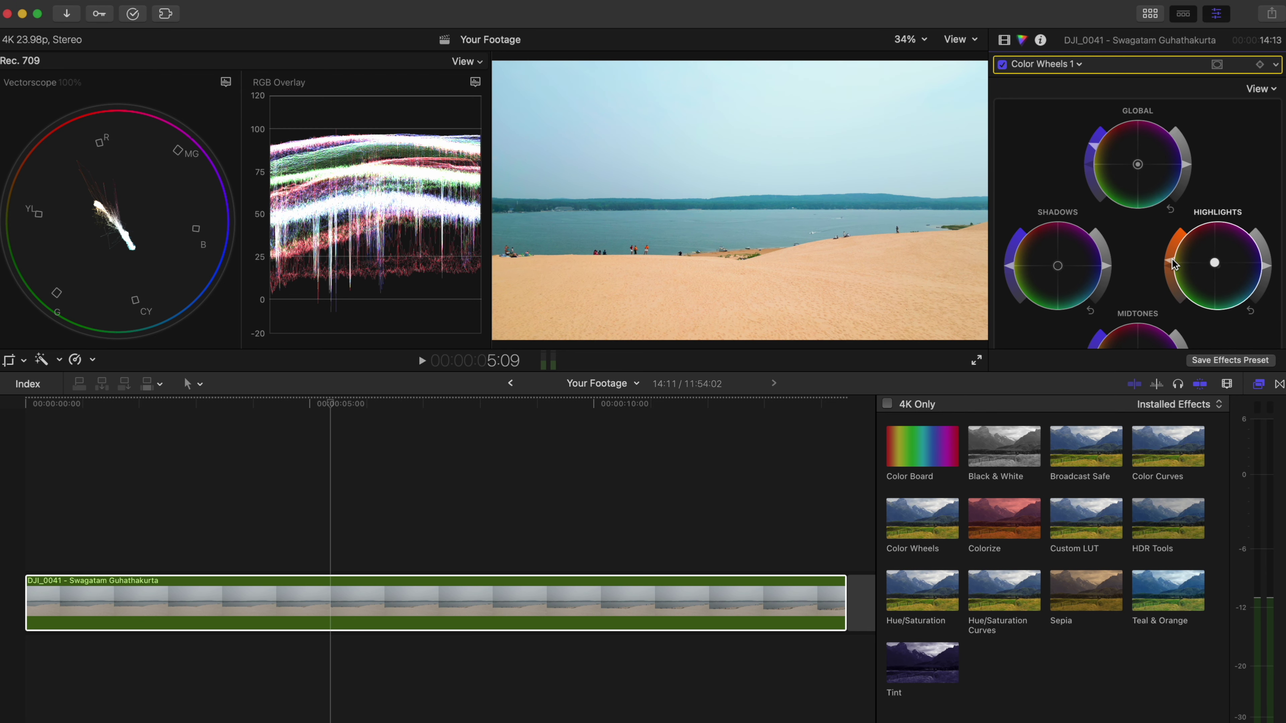
pyautogui.moveTo(1059, 267); pyautogui.dragTo(1089, 293)
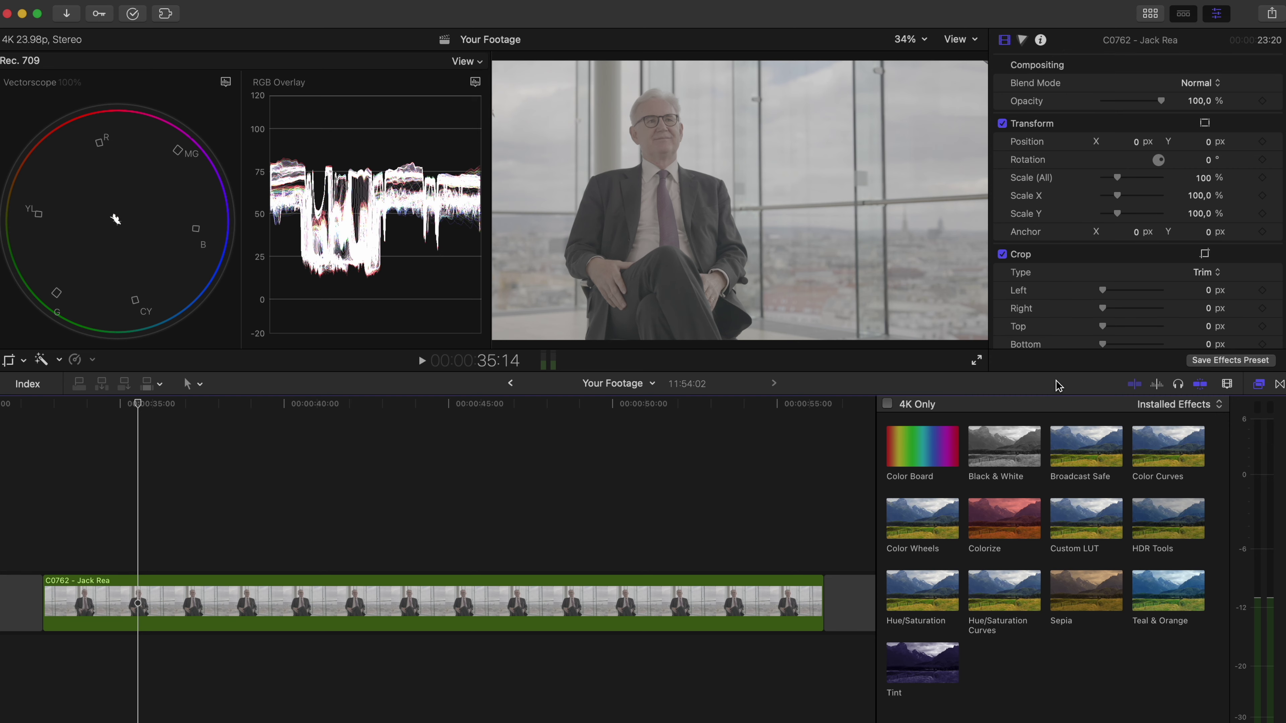
# - Drop a Custom LUT on interview clip C0762 and pick Cam LUTs > 1_SGamut3CineSLog3_To_LC-709
pyautogui.moveTo(1089, 532); pyautogui.dragTo(496, 588)
pyautogui.click(1109, 105)
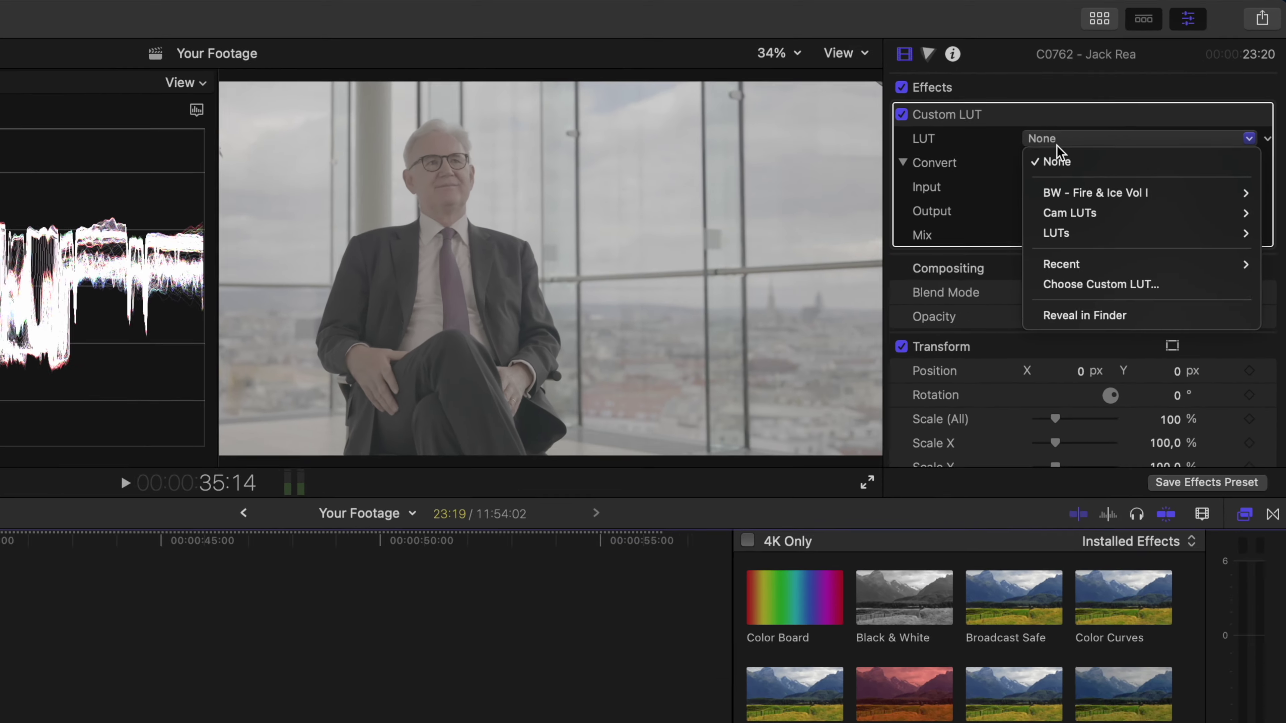
pyautogui.moveTo(1112, 161)
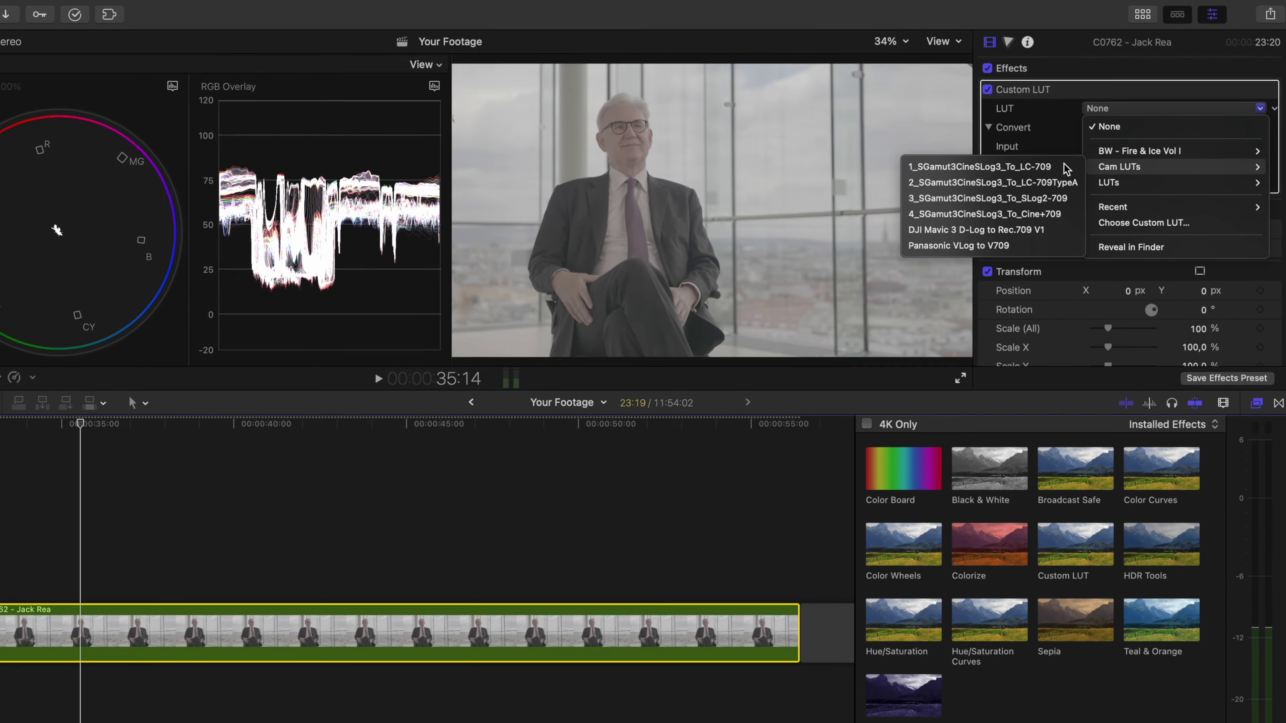
pyautogui.click(962, 233)
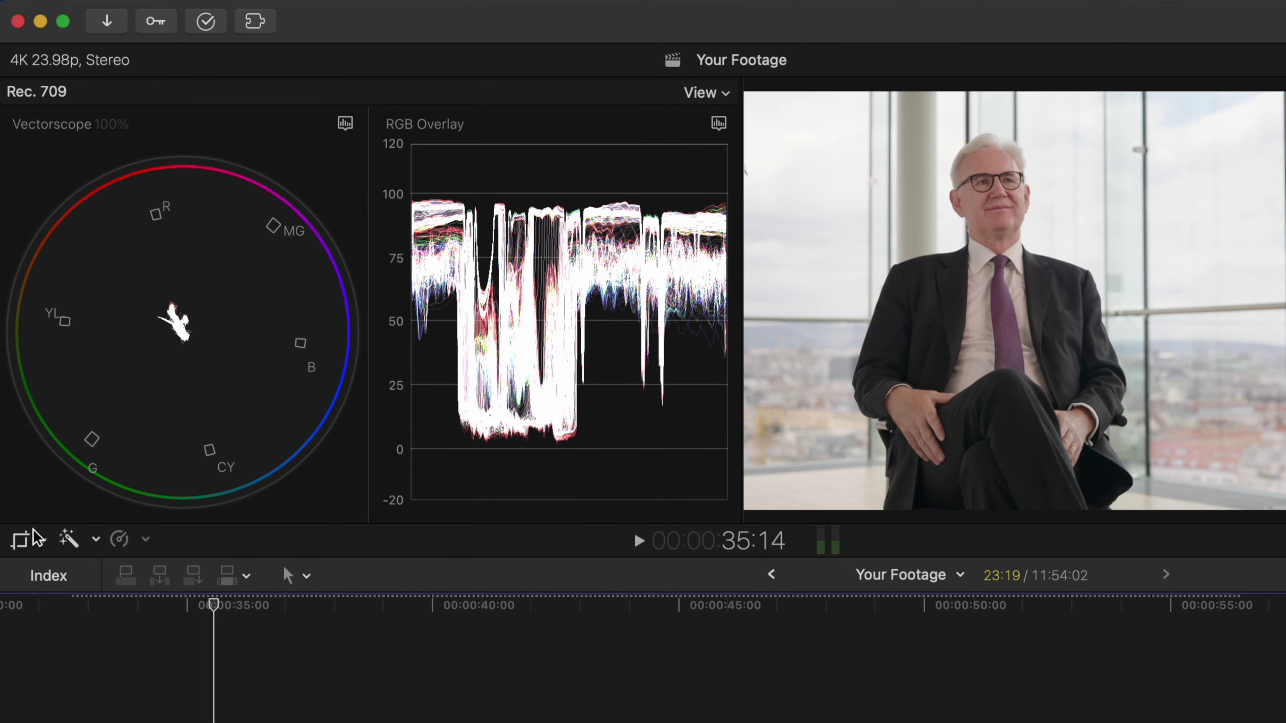
# - Reframe the interview clip with Ken Burns into a tight close-up on the man's forehead
pyautogui.click(21, 537)
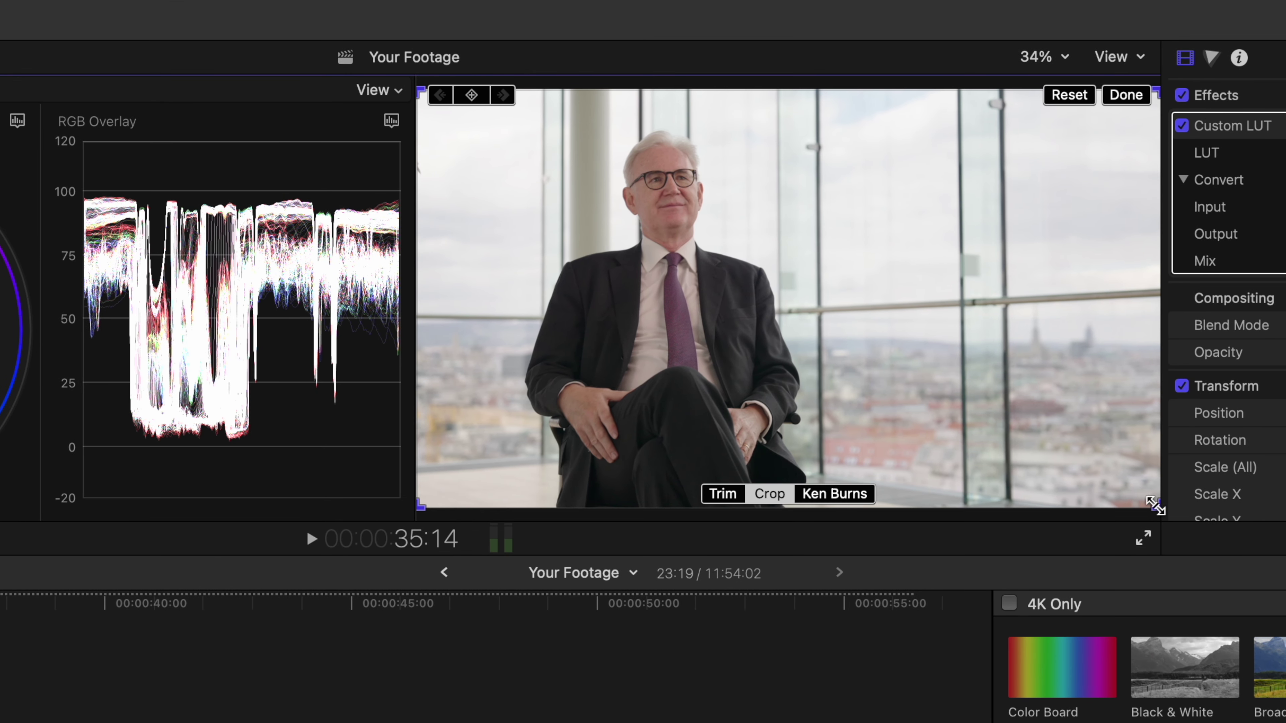
pyautogui.moveTo(1156, 506); pyautogui.dragTo(669, 175)
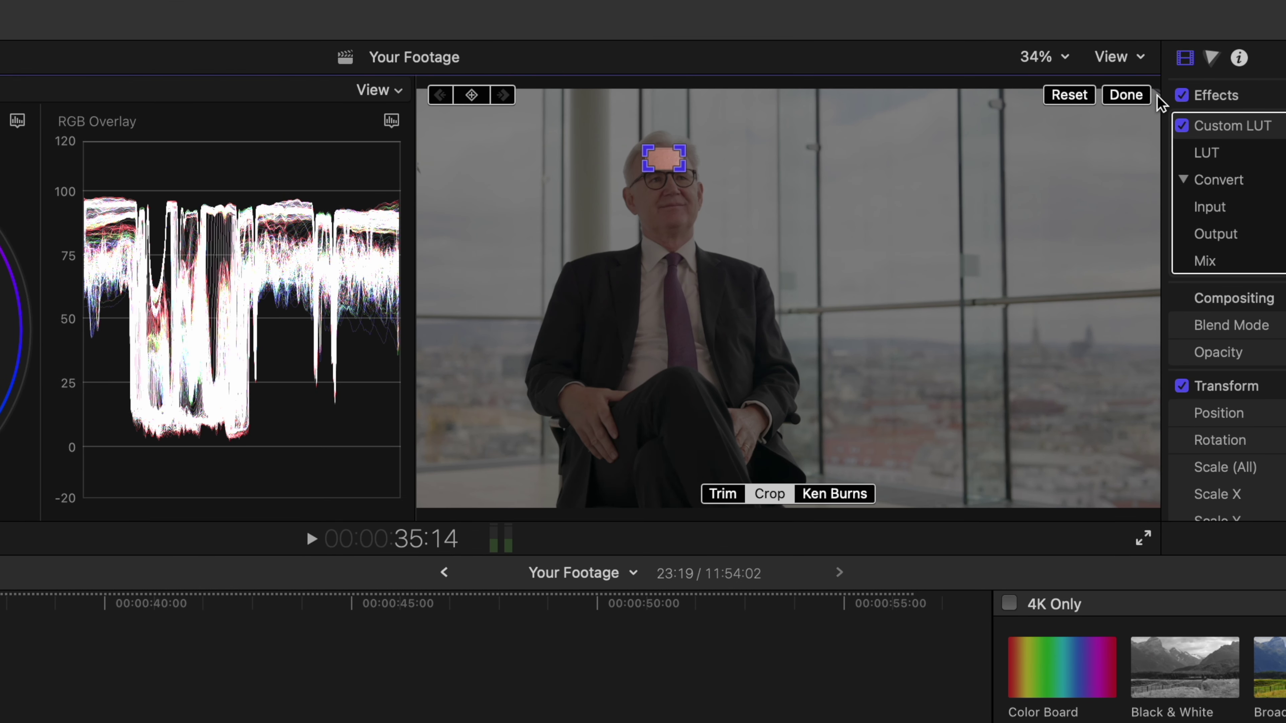
pyautogui.click(1128, 95)
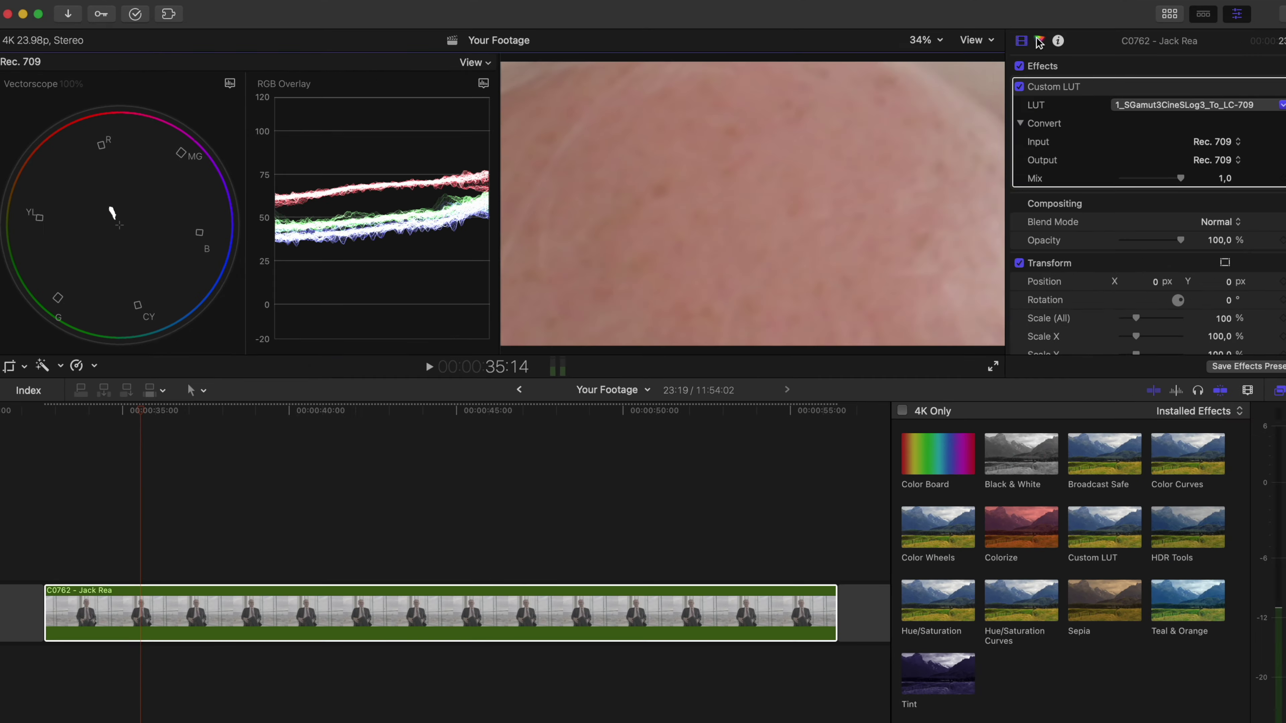
# - Raise the Global brightness in a Color Wheels correction on the interview clip
pyautogui.click(1039, 40)
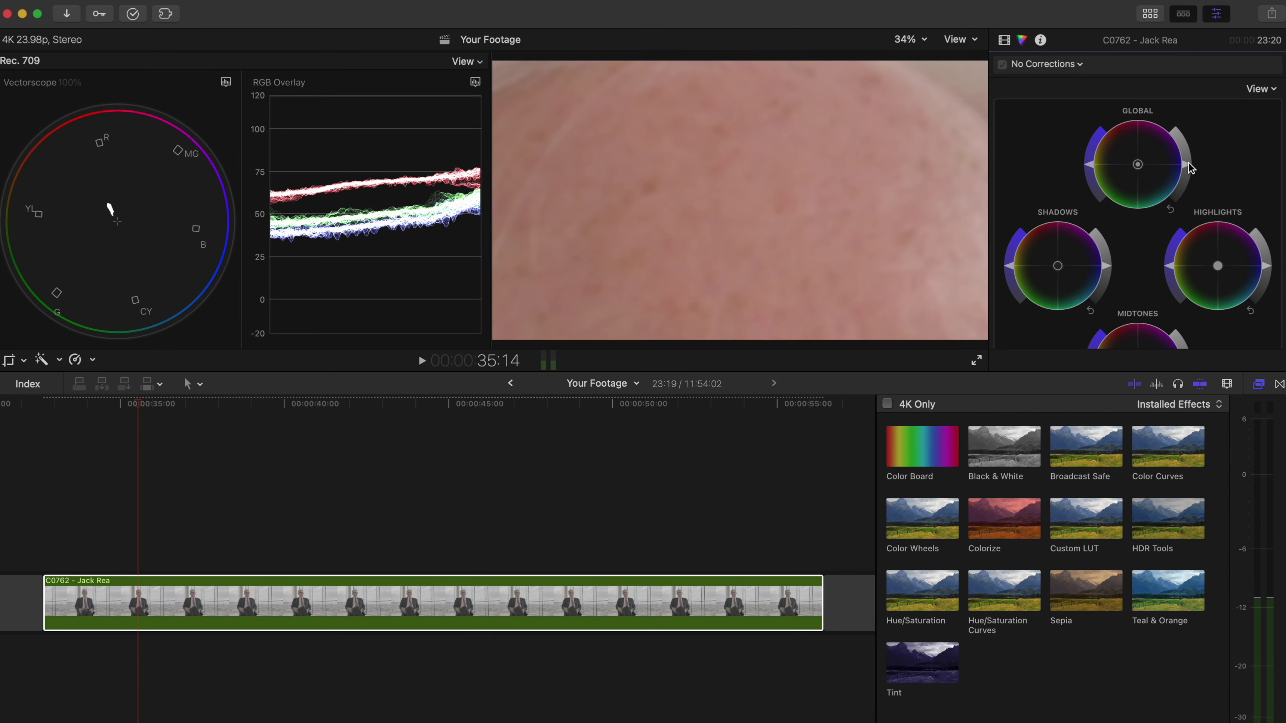
pyautogui.moveTo(1189, 166); pyautogui.dragTo(1190, 163)
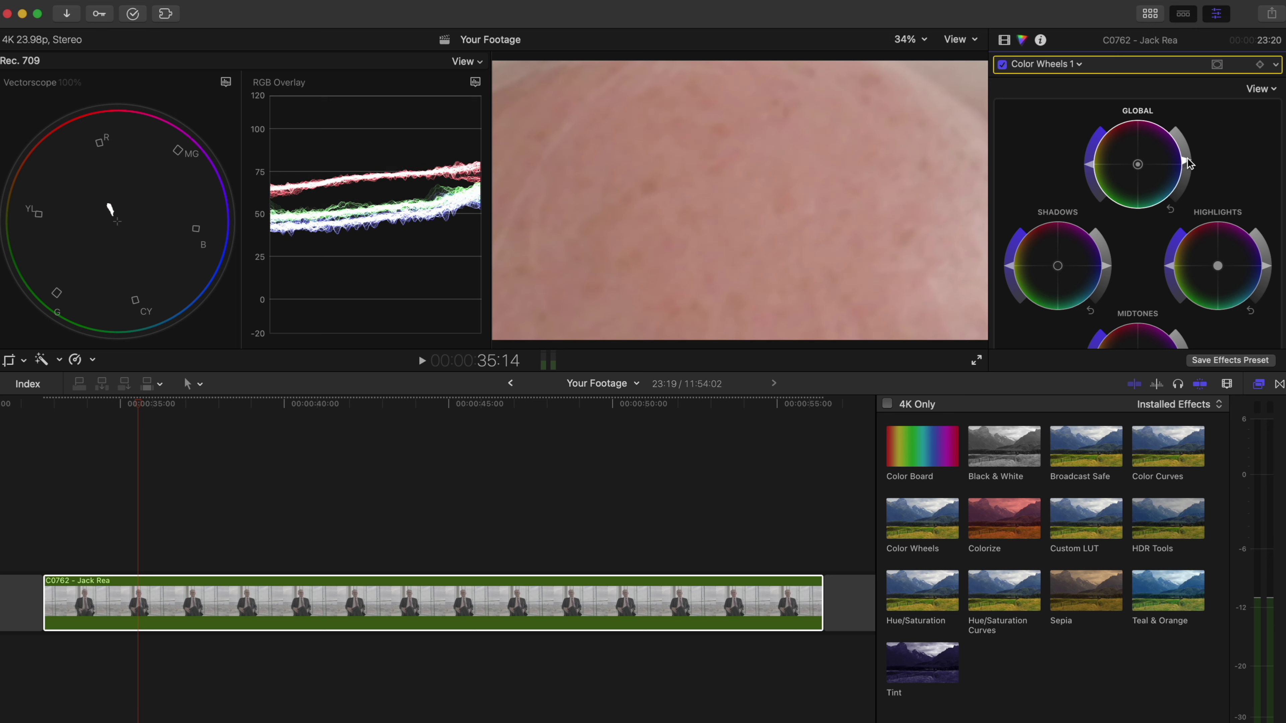
pyautogui.click(1006, 41)
pyautogui.scroll(-5, 1044, 234)
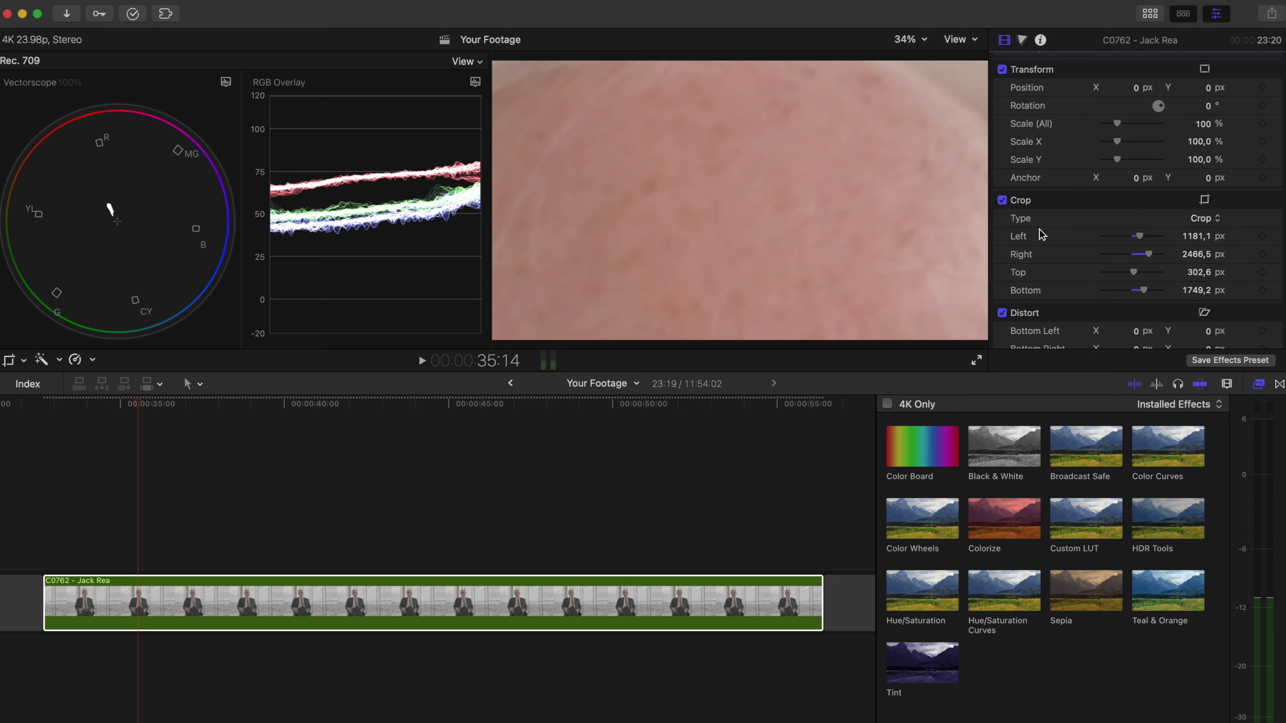
# - Disable the crop and darken the shadows in Color Wheels 1
pyautogui.click(1002, 200)
pyautogui.scroll(5, 1085, 209)
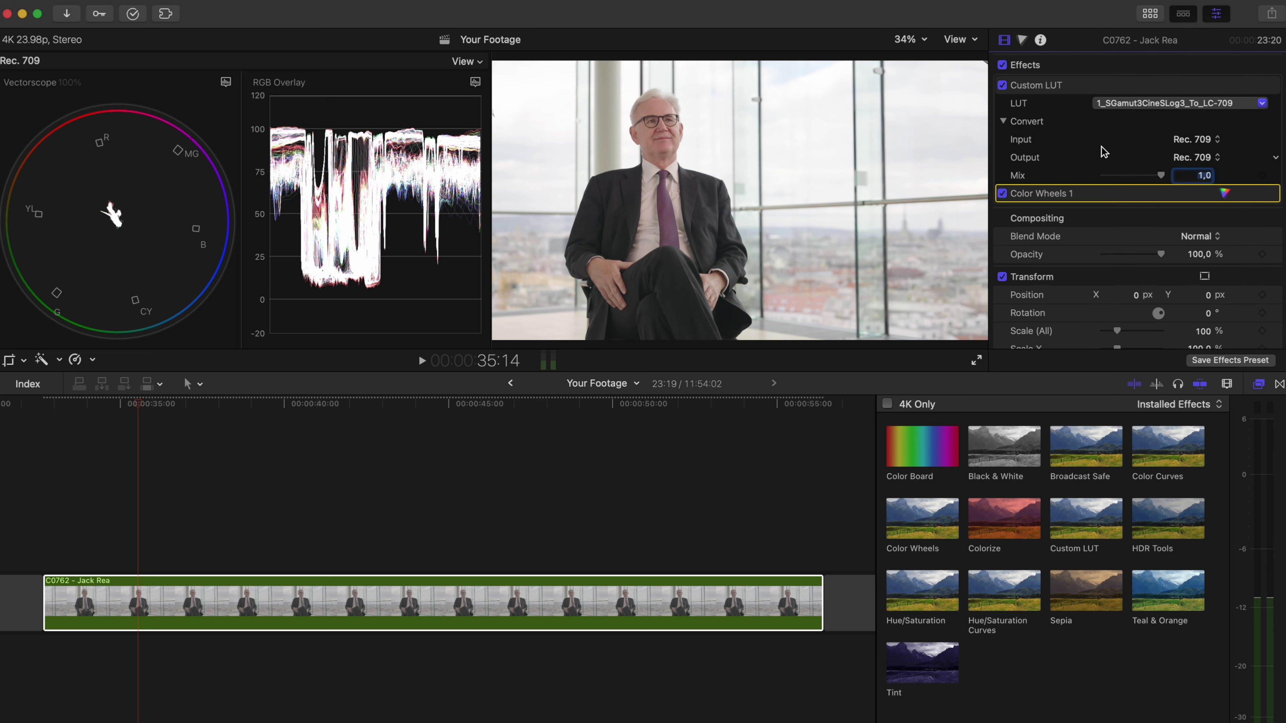
pyautogui.click(1227, 195)
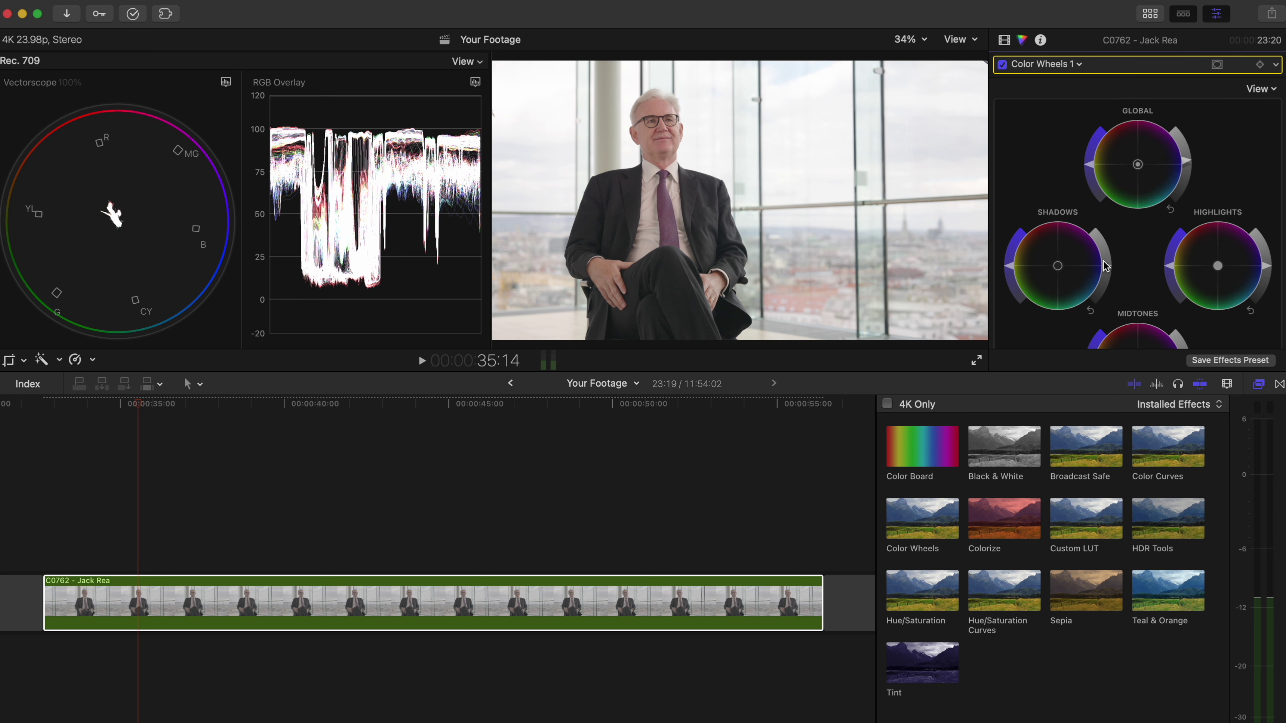
pyautogui.moveTo(1105, 266); pyautogui.dragTo(1107, 275)
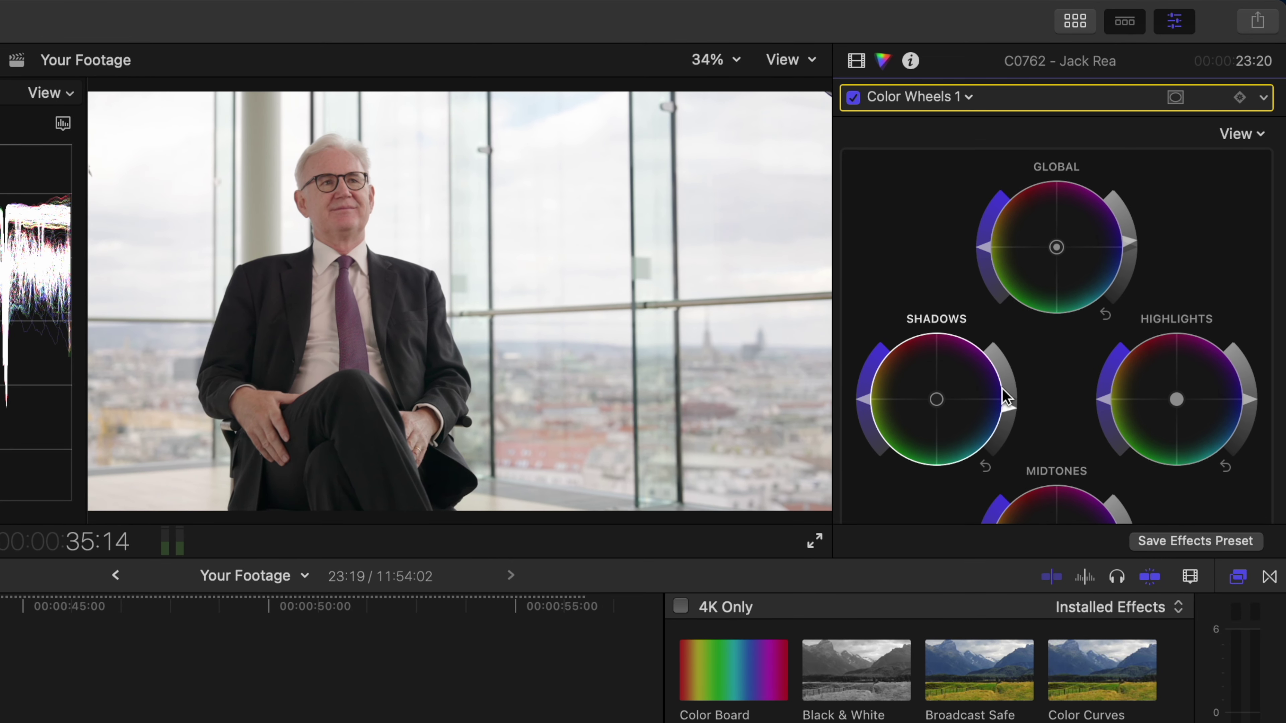
# - Reorder Color Wheels 1 relative to the 1_SGamut3CineSLog3_To_LC-709 Custom LUT in the effect stack
pyautogui.click(856, 61)
pyautogui.moveTo(887, 292); pyautogui.dragTo(898, 137)
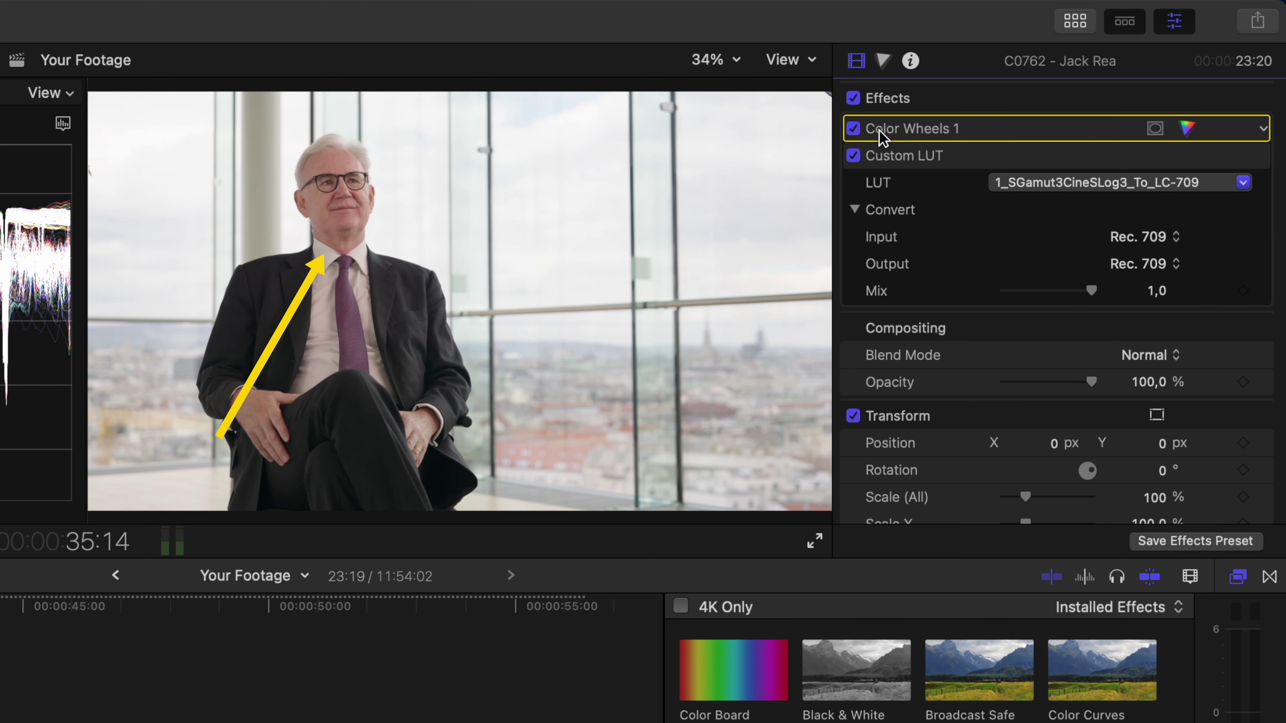
pyautogui.moveTo(880, 131)
pyautogui.mouseDown()
pyautogui.moveTo(881, 293)
pyautogui.moveTo(890, 134)
pyautogui.mouseUp()
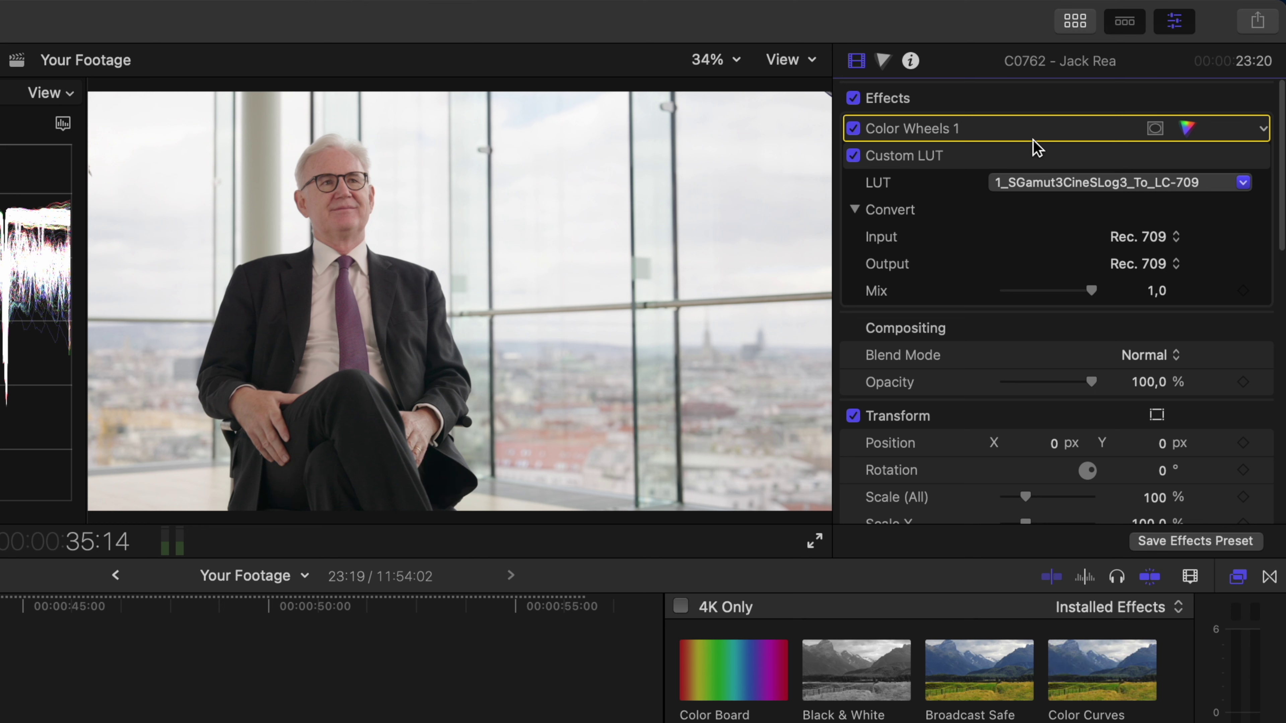
# - Add a shape mask to Color Wheels 1 and form a tall, soft-edged ellipse around the man
pyautogui.click(1155, 129)
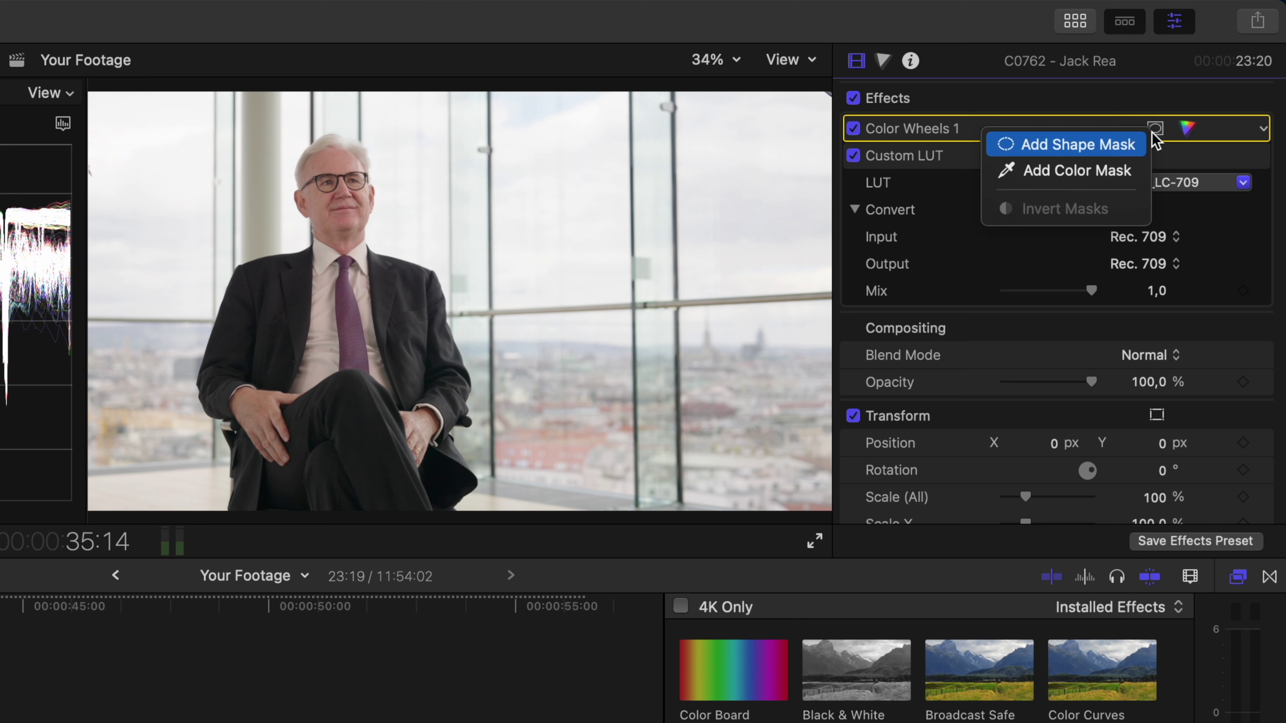
pyautogui.click(1067, 147)
pyautogui.moveTo(440, 292); pyautogui.dragTo(314, 372)
pyautogui.moveTo(334, 278); pyautogui.dragTo(330, 178)
pyautogui.moveTo(333, 381); pyautogui.dragTo(335, 362)
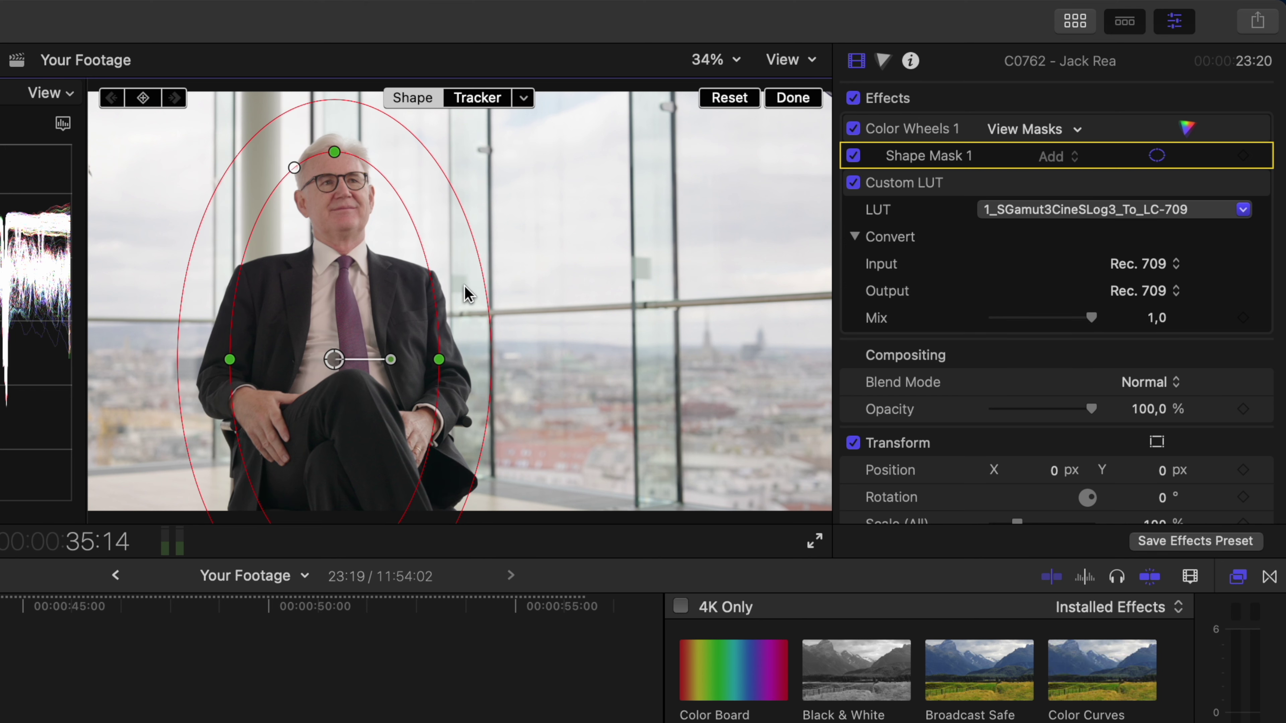
pyautogui.moveTo(485, 284); pyautogui.dragTo(516, 281)
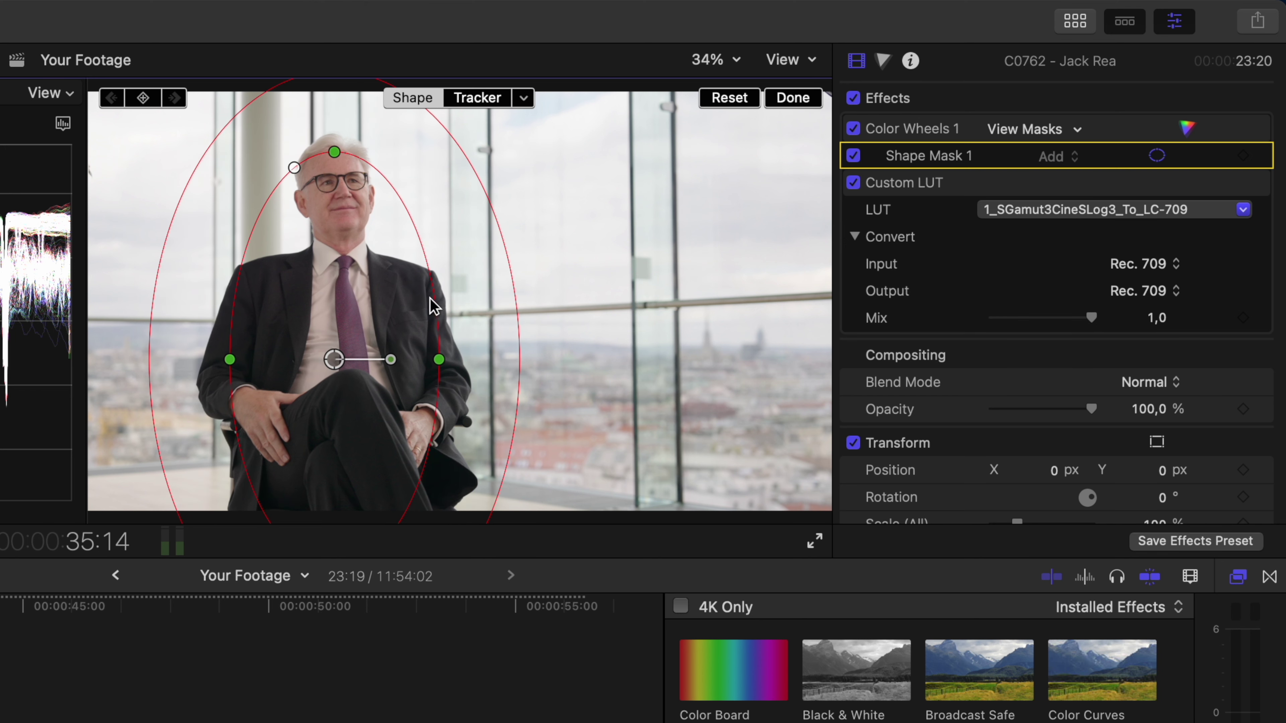
pyautogui.moveTo(432, 299); pyautogui.dragTo(427, 303)
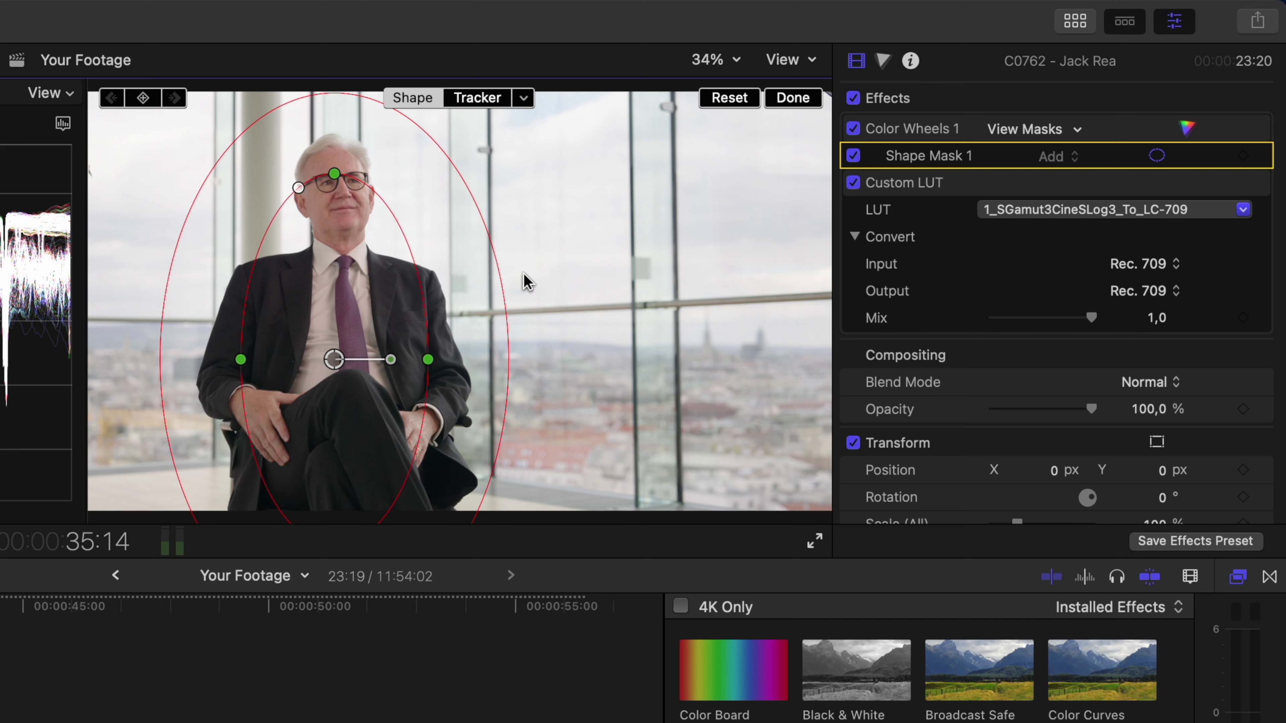
# - Set the Color Wheels 1 mask to apply the correction Outside the ellipse
pyautogui.click(492, 101)
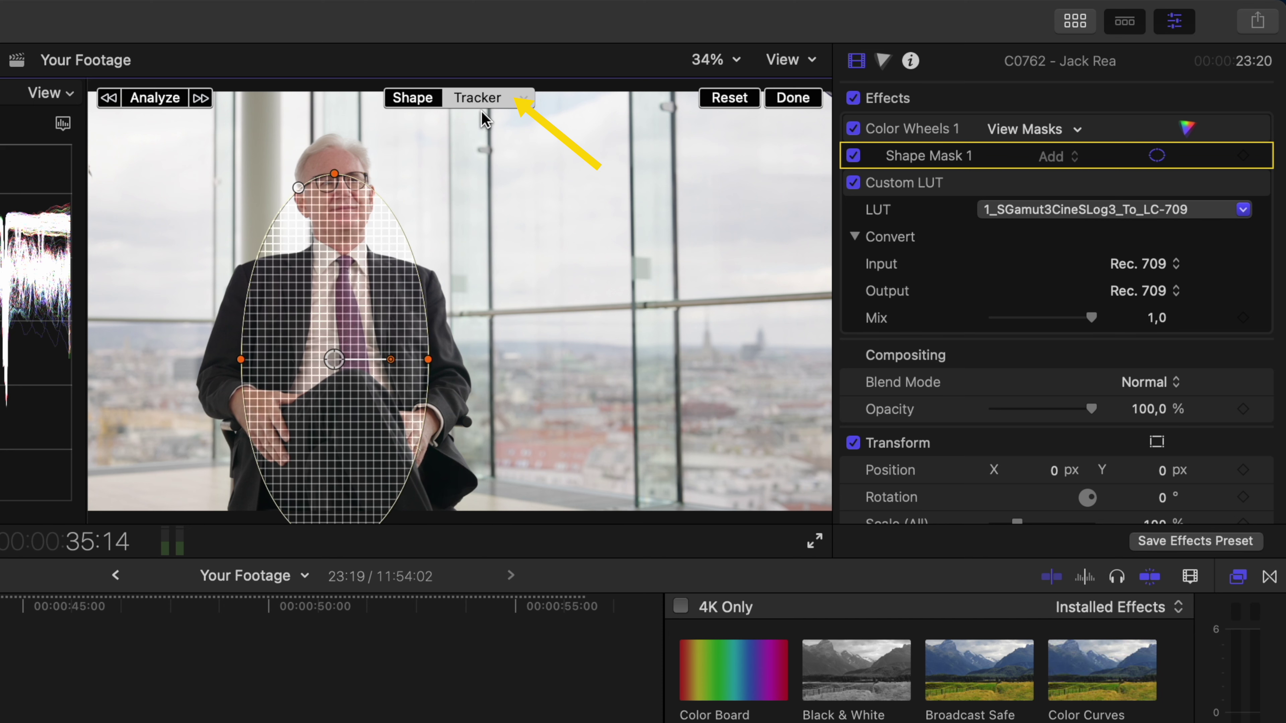
pyautogui.click(413, 100)
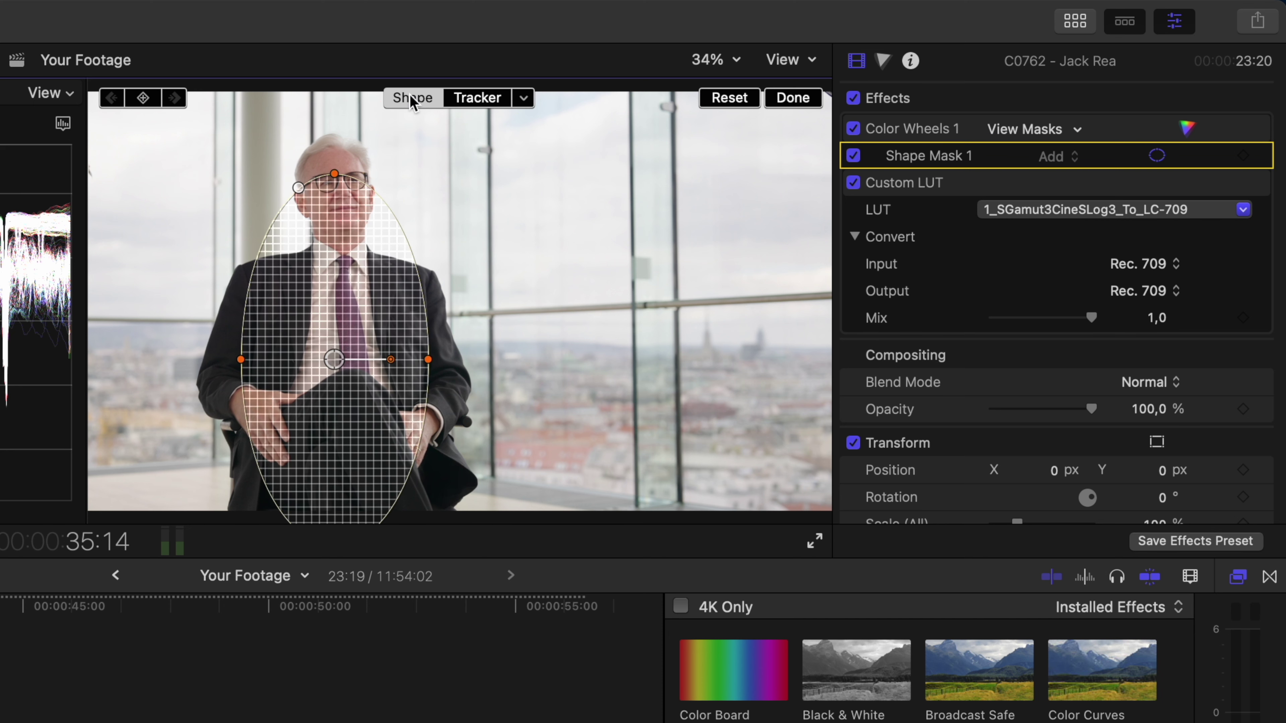
pyautogui.click(1190, 127)
pyautogui.click(1002, 378)
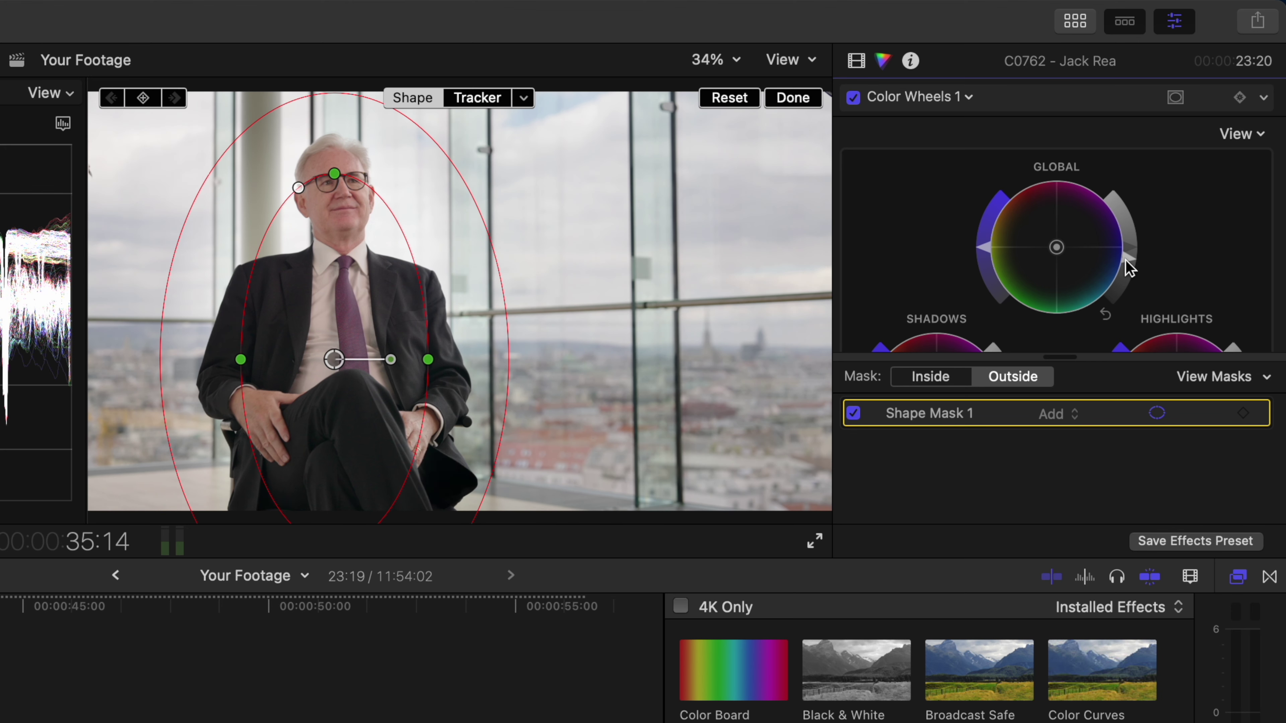
pyautogui.scroll(-2, 1124, 261)
pyautogui.scroll(-3, 1124, 278)
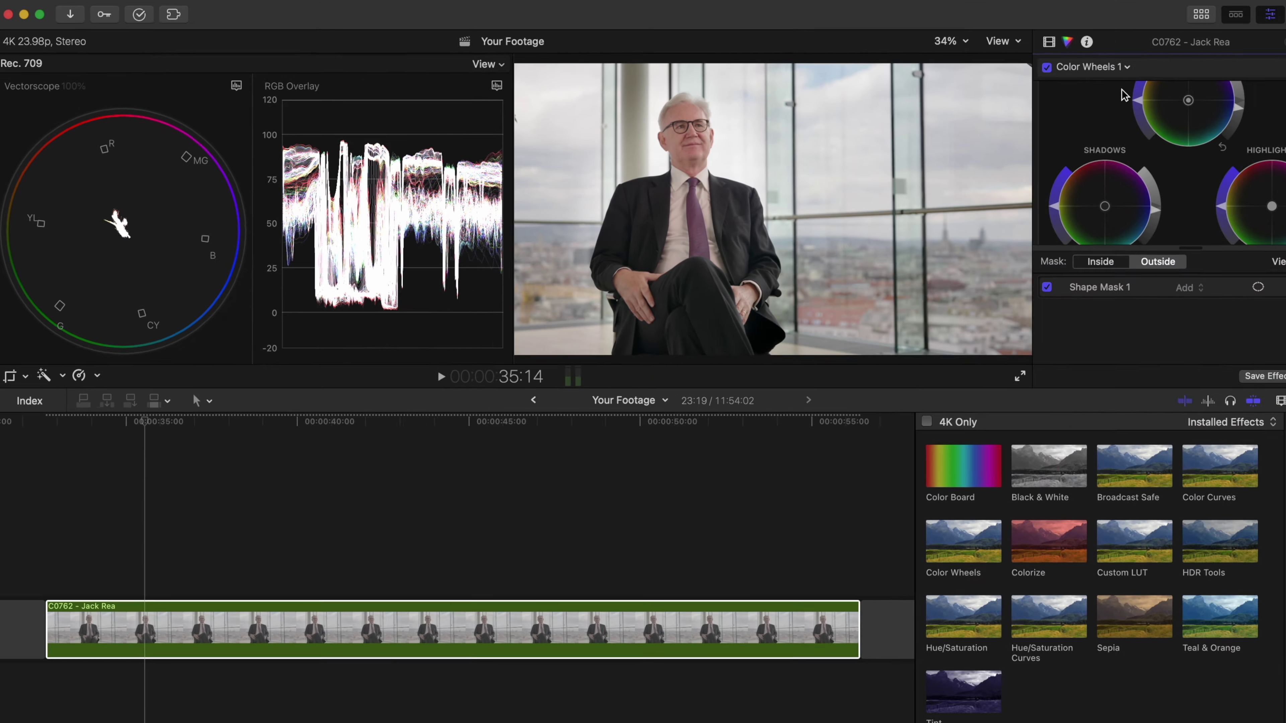
# - Add Color Wheels 2 and nudge its Global saturation slightly
pyautogui.click(1043, 63)
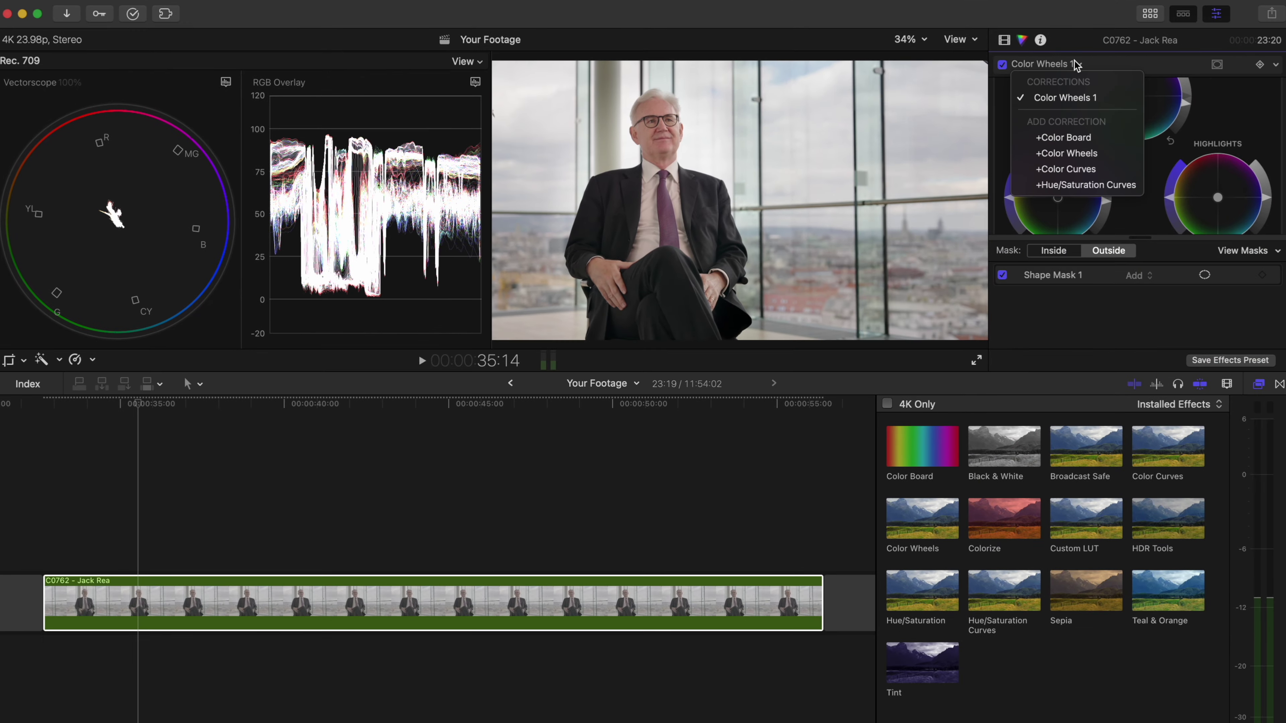
pyautogui.click(1096, 152)
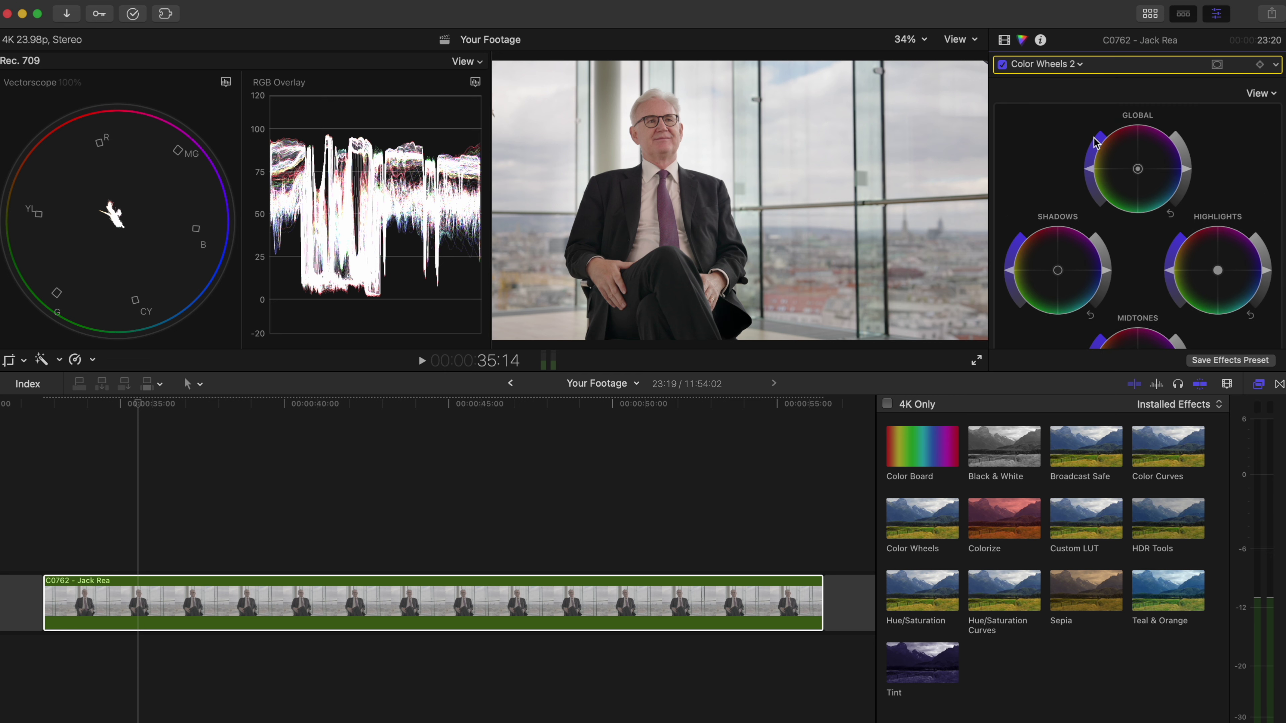
pyautogui.moveTo(1096, 161); pyautogui.dragTo(1095, 158)
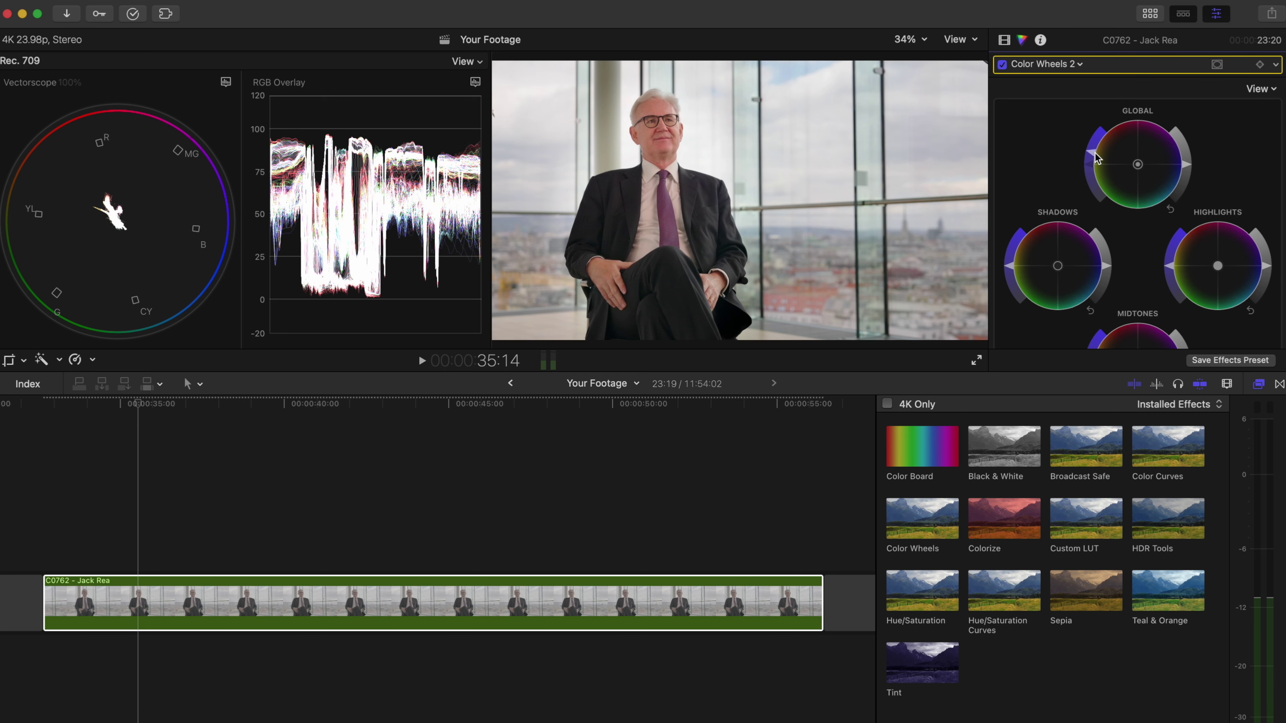
pyautogui.scroll(-3, 1114, 228)
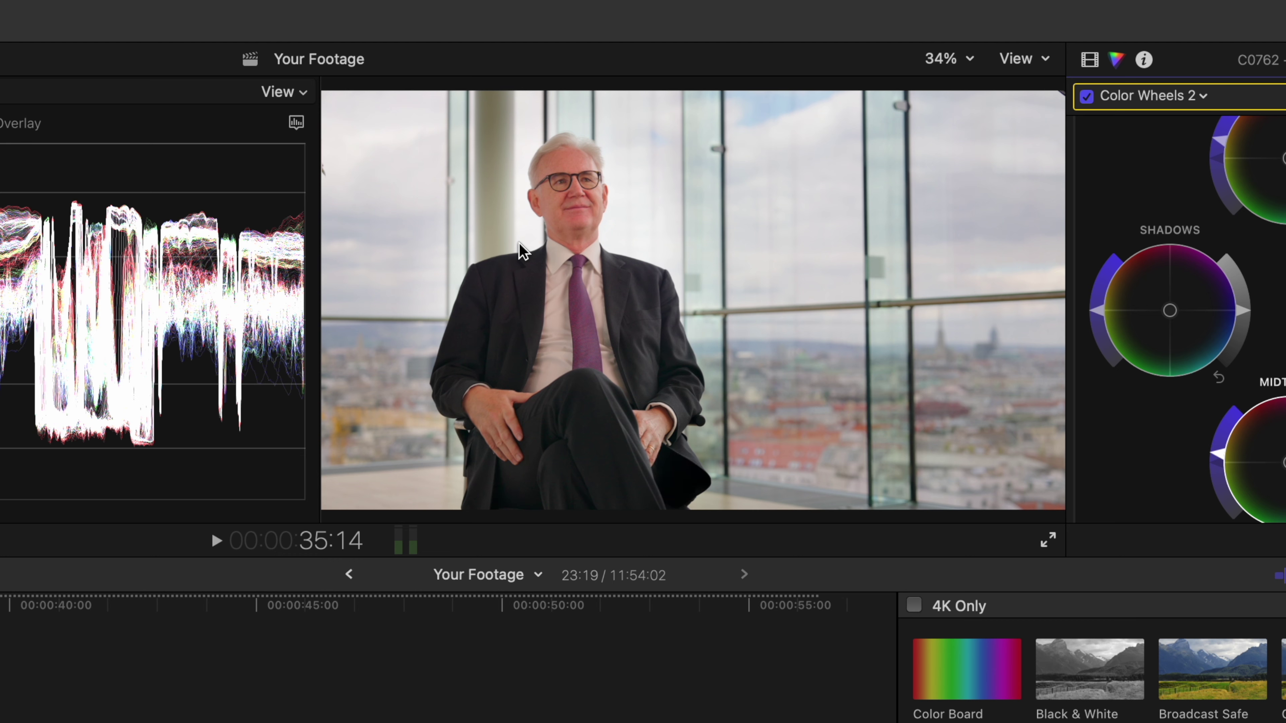
# - Add Balance Color with Cmd-Option-B and move it below Color Wheels 2
pyautogui.press('super+alt+b')
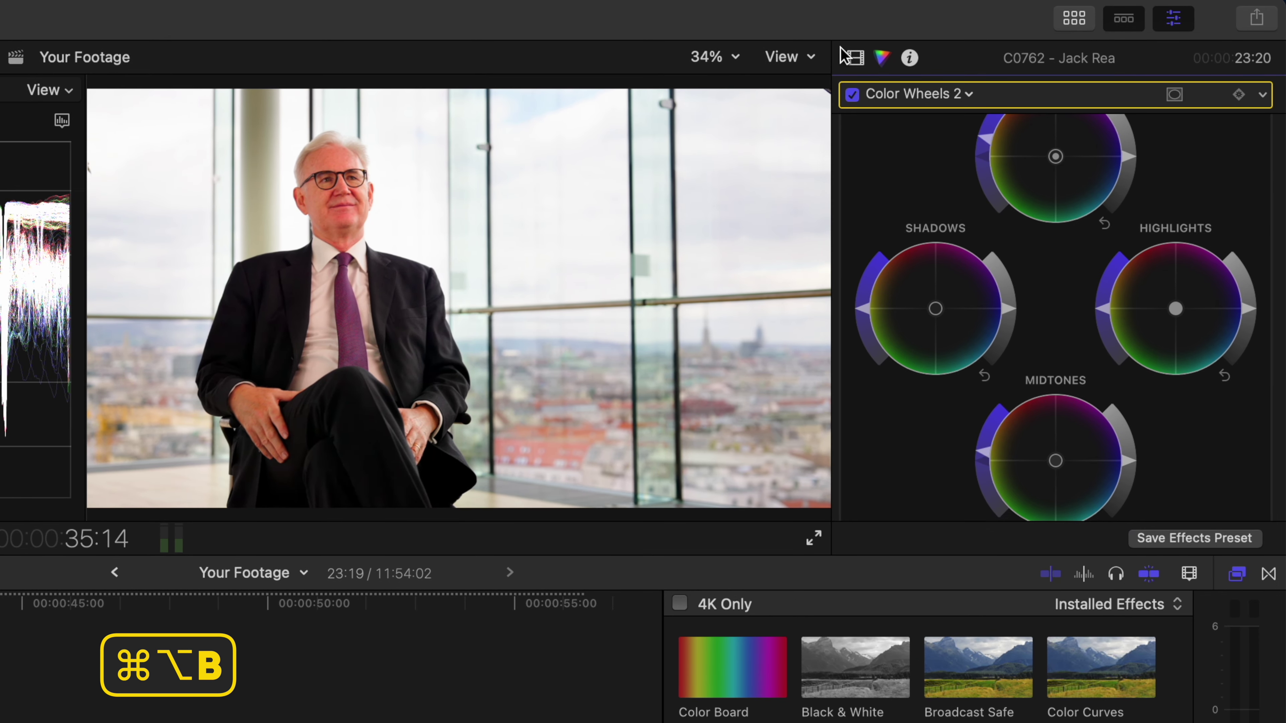
pyautogui.click(858, 59)
pyautogui.moveTo(902, 134); pyautogui.dragTo(909, 403)
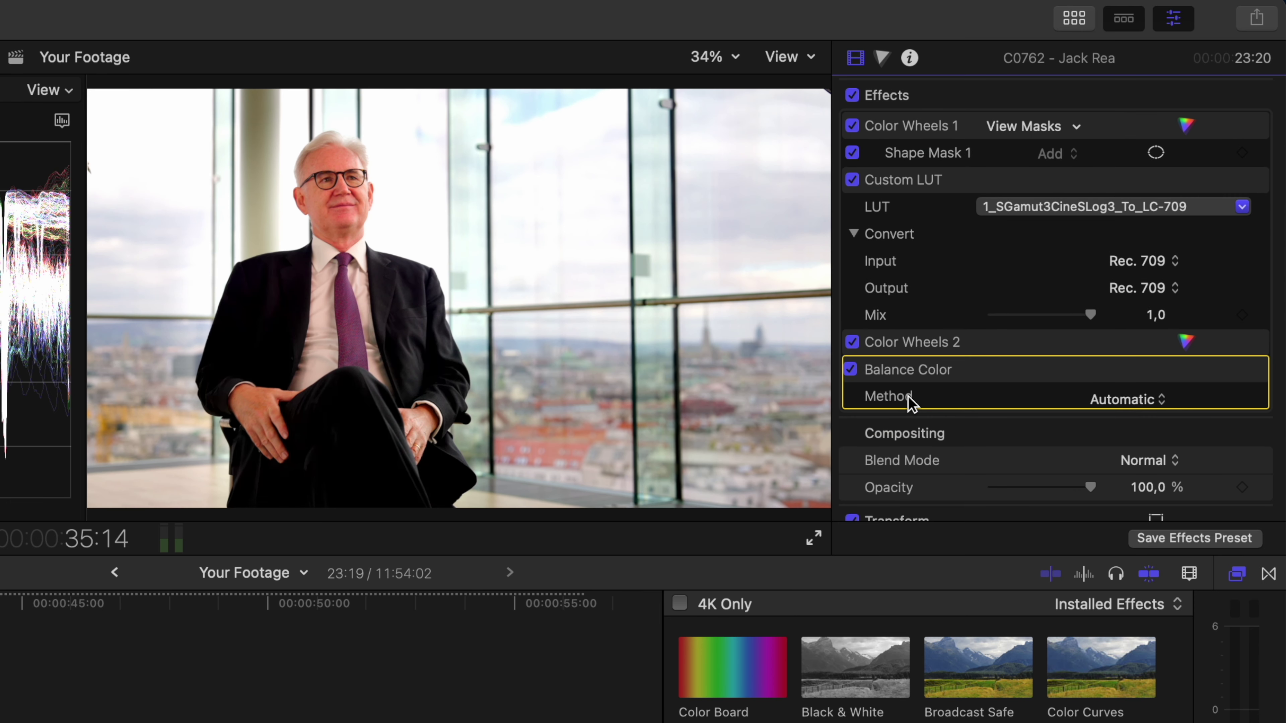
# - Set Balance Color to White Balance and sample the man's white shirt as the reference
pyautogui.click(1133, 401)
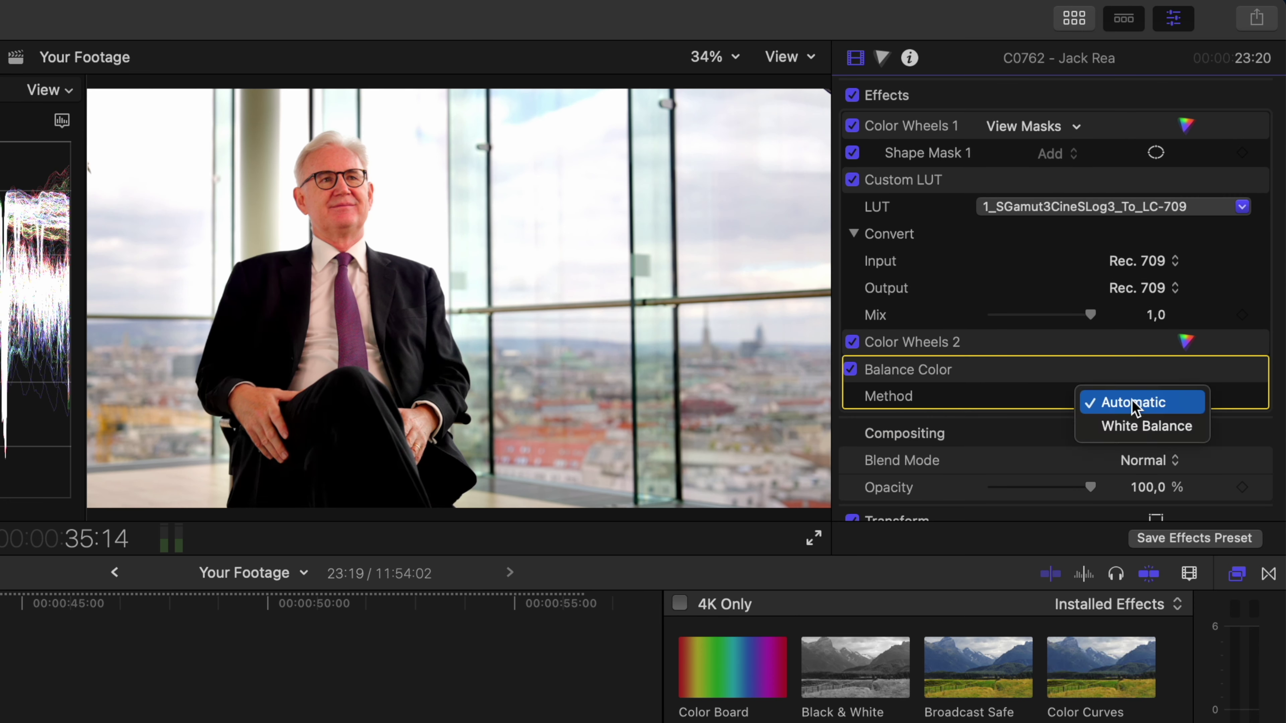
pyautogui.click(1134, 427)
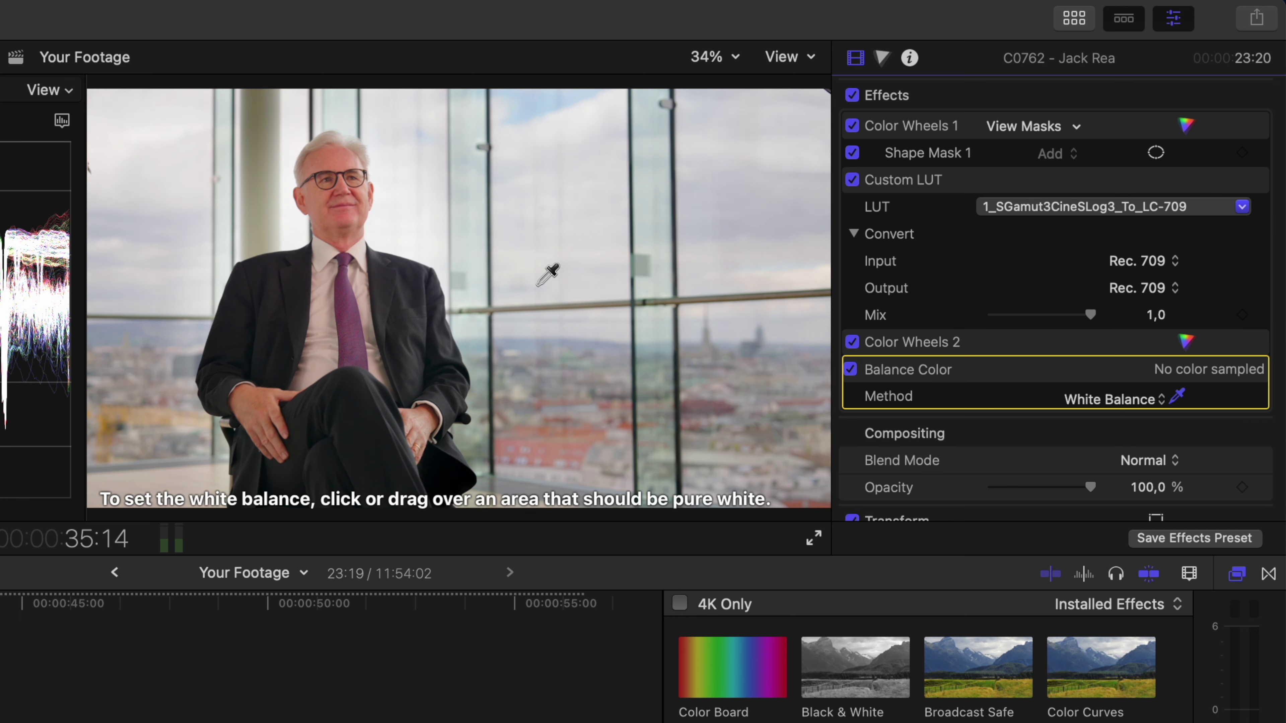
pyautogui.click(325, 257)
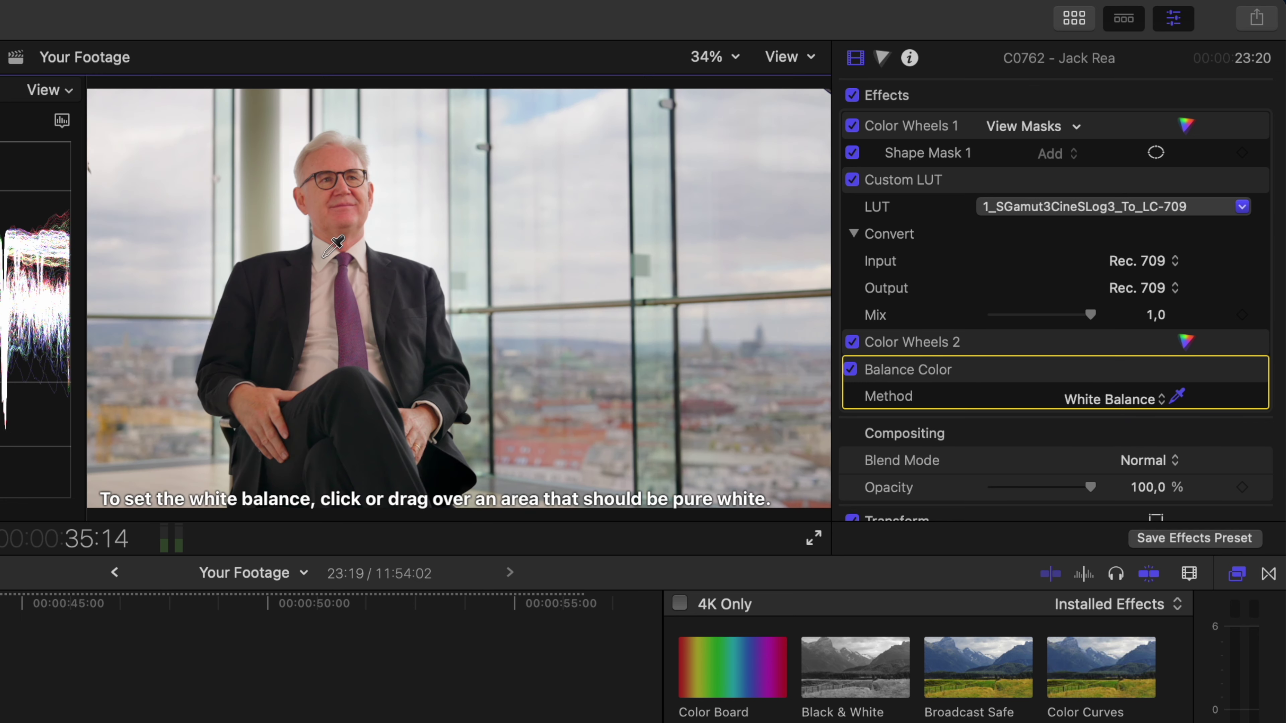
pyautogui.click(322, 299)
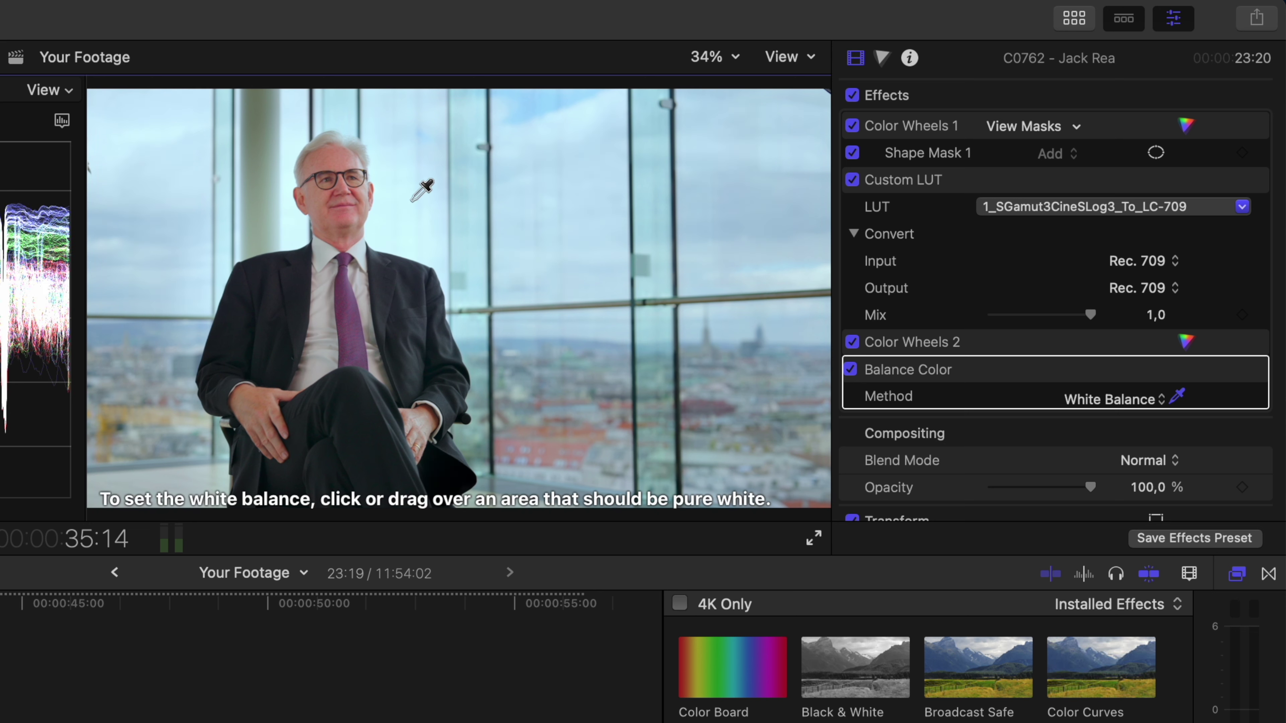
pyautogui.click(411, 201)
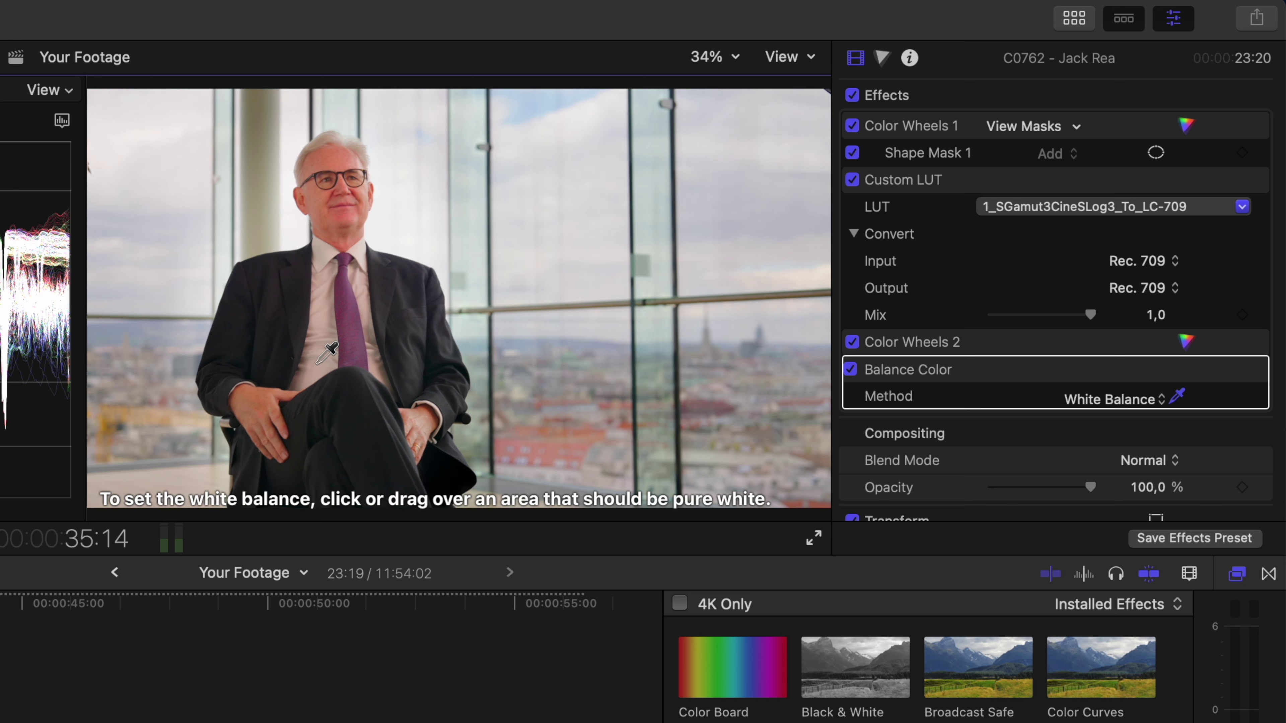
pyautogui.click(318, 364)
pyautogui.click(320, 263)
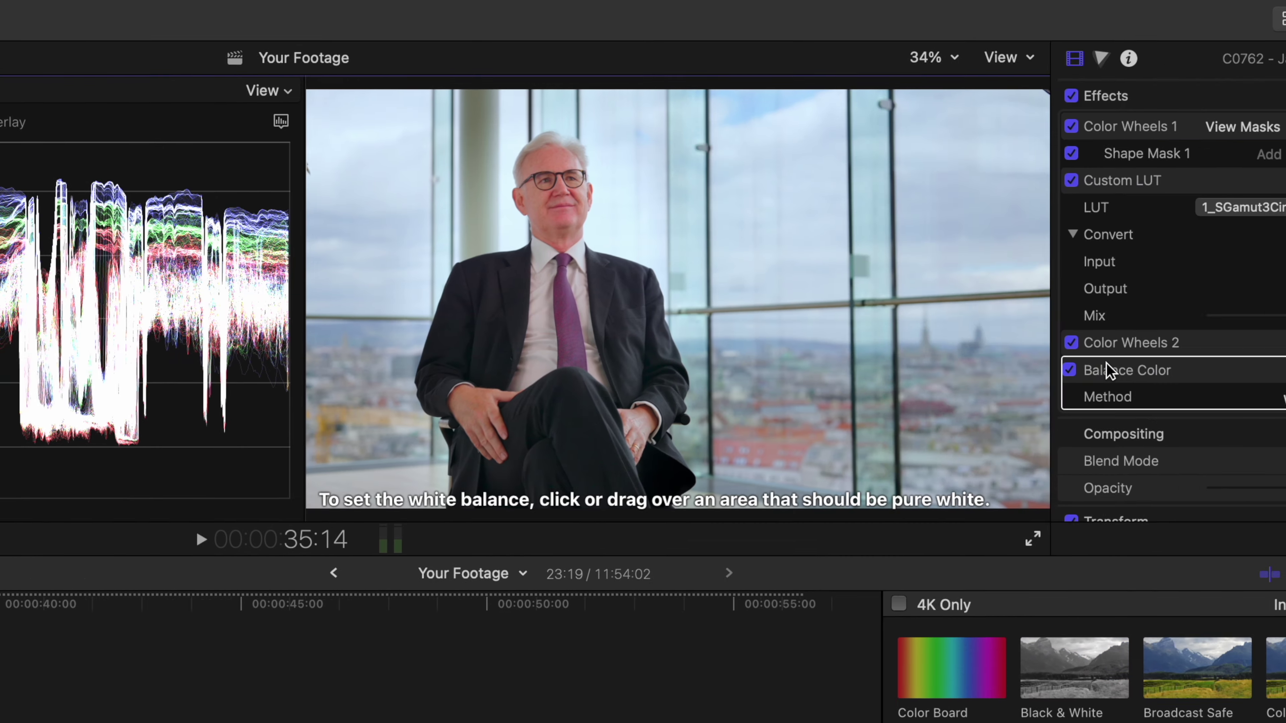
# - Delete Balance Color and crop the interview clip to enlarge the man's white shirt
pyautogui.press('Delete')
pyautogui.scroll(-10, 1132, 322)
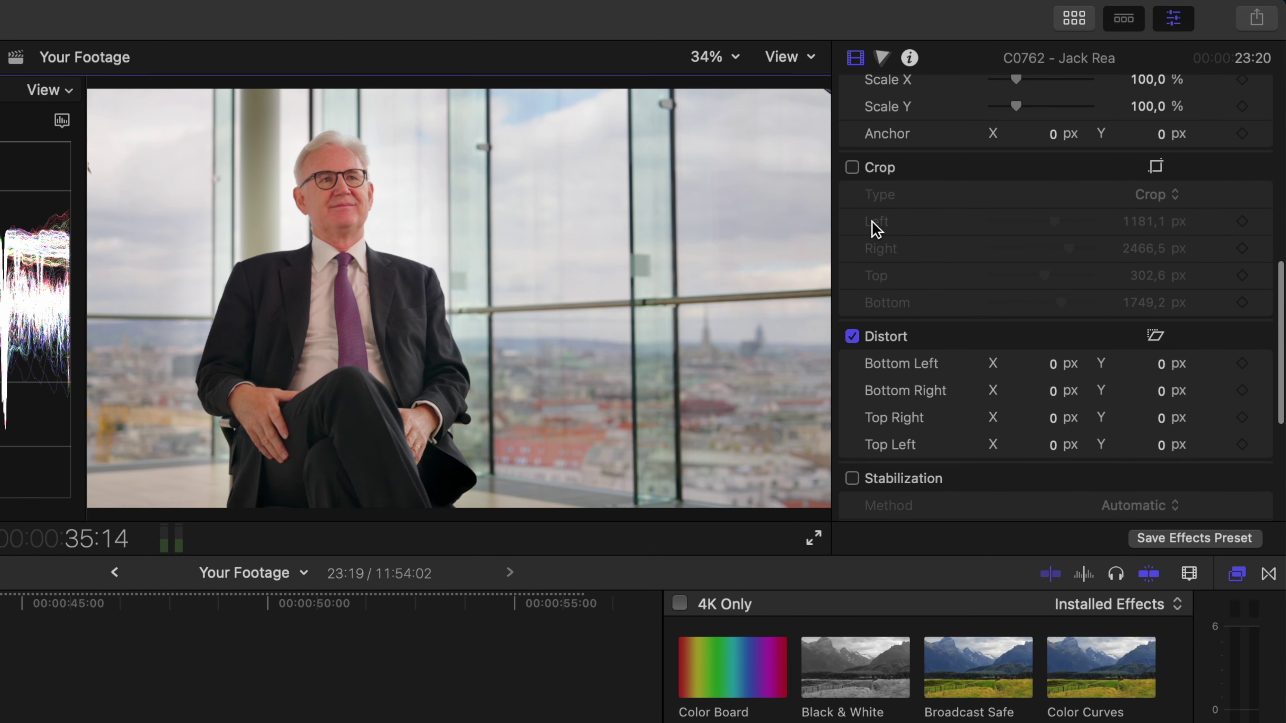
pyautogui.click(852, 167)
pyautogui.click(23, 540)
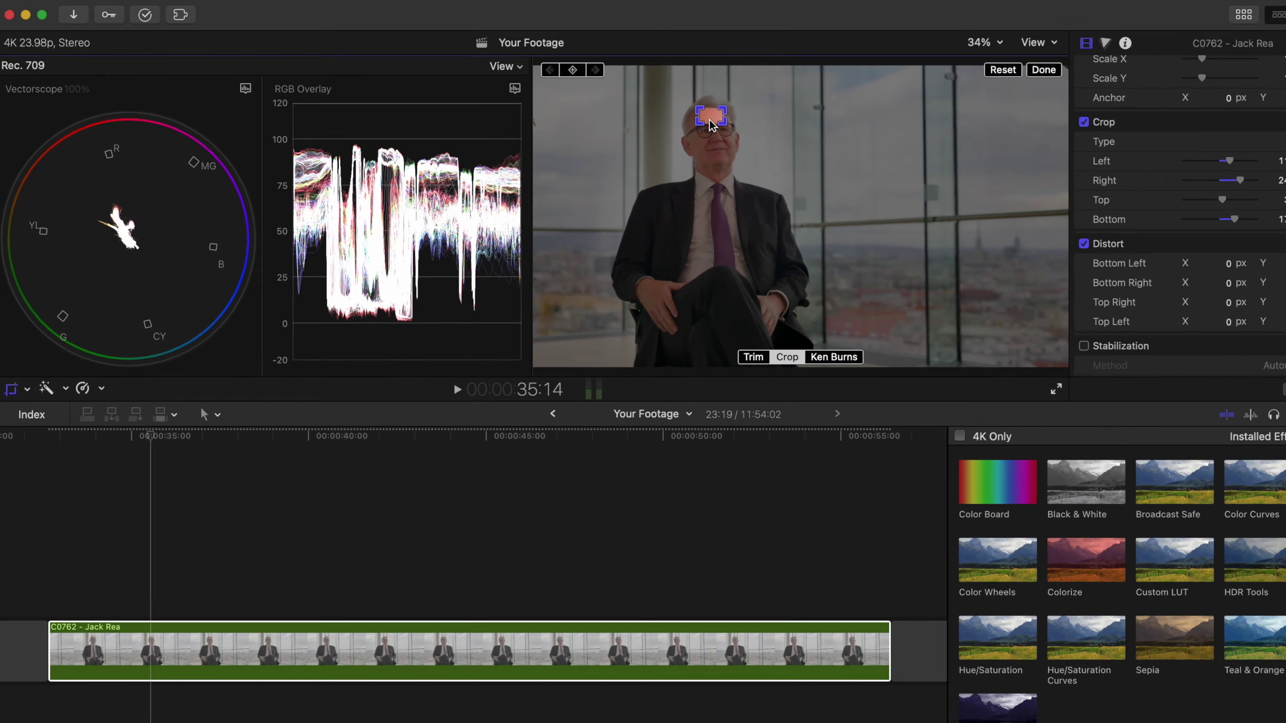
pyautogui.moveTo(994, 160); pyautogui.dragTo(984, 370)
pyautogui.click(964, 65)
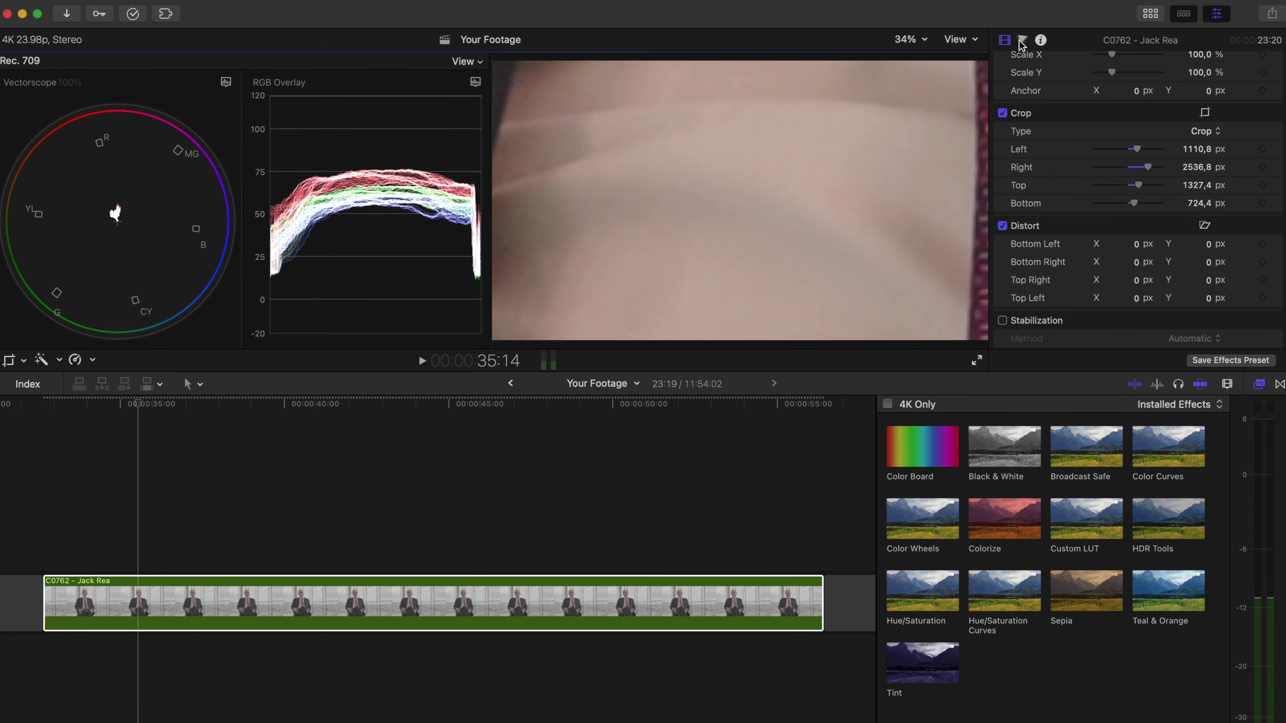
# - Add Color Wheels 3 with Temperature 3677 and Tint -15
pyautogui.click(1022, 41)
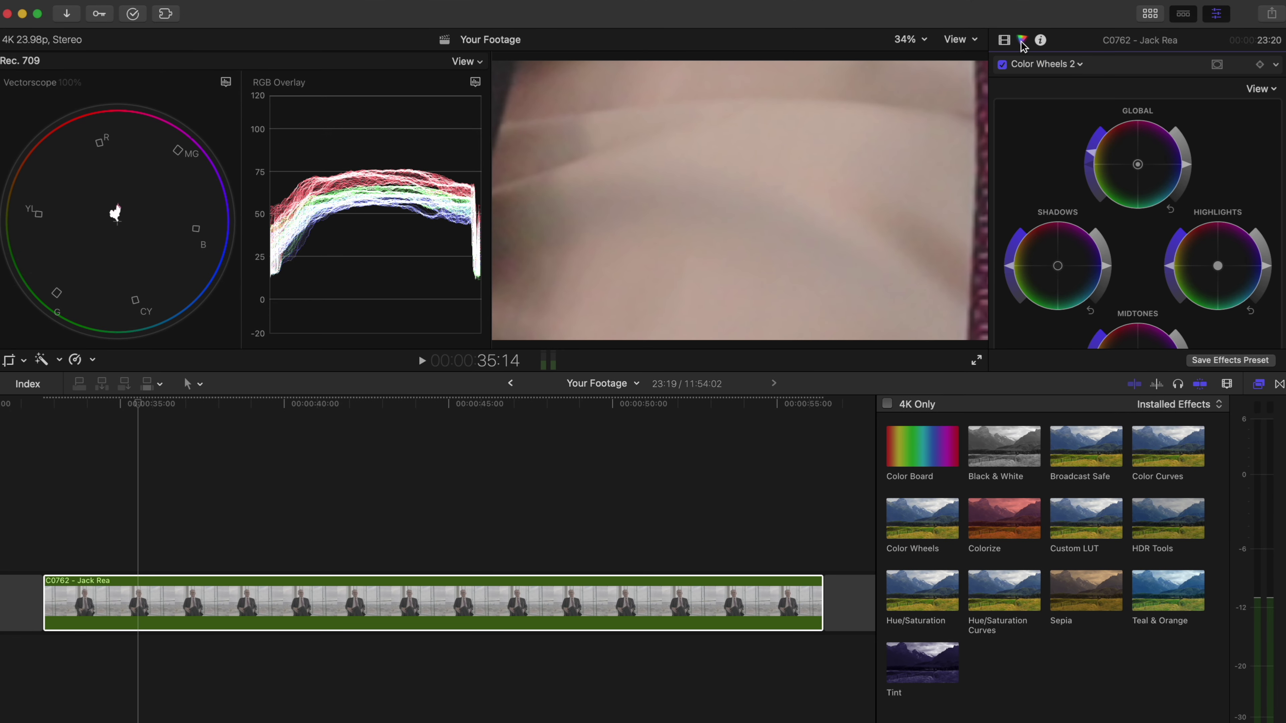
pyautogui.click(1036, 62)
pyautogui.click(1069, 170)
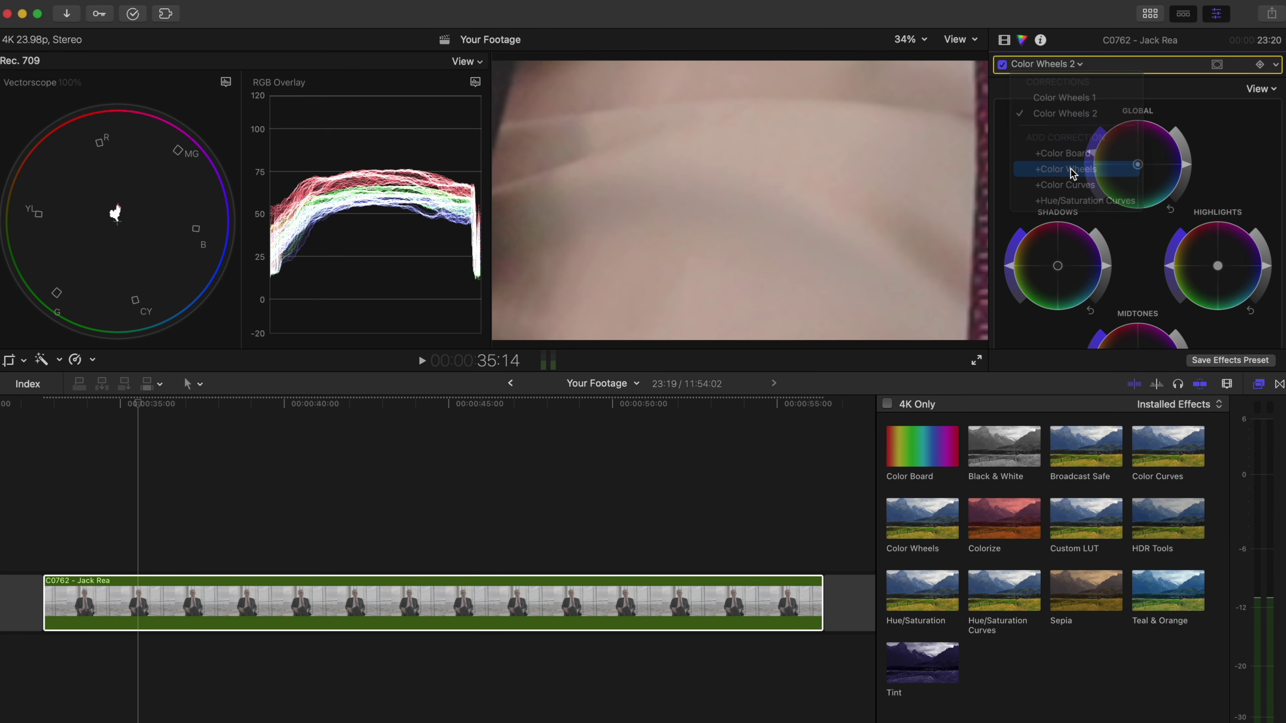
pyautogui.scroll(-5, 1119, 277)
pyautogui.moveTo(1120, 286)
pyautogui.mouseDown()
pyautogui.moveTo(1099, 287)
pyautogui.moveTo(1111, 304)
pyautogui.mouseUp()
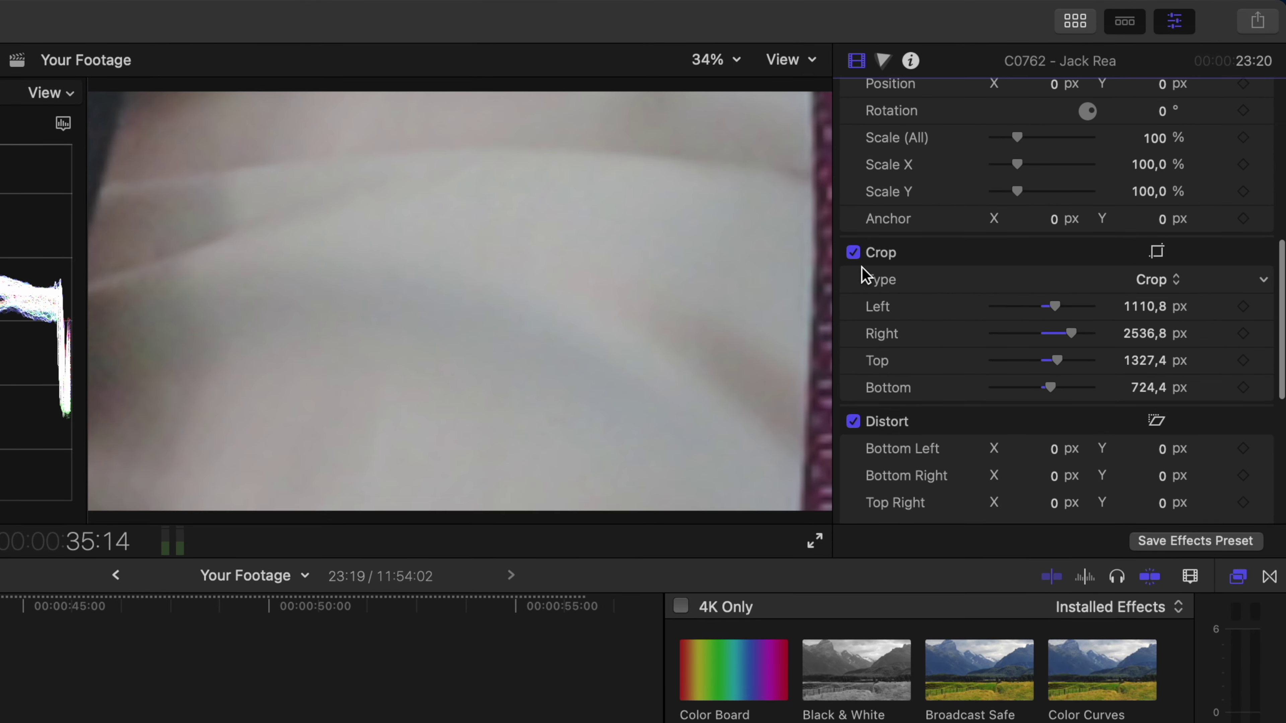
pyautogui.click(853, 253)
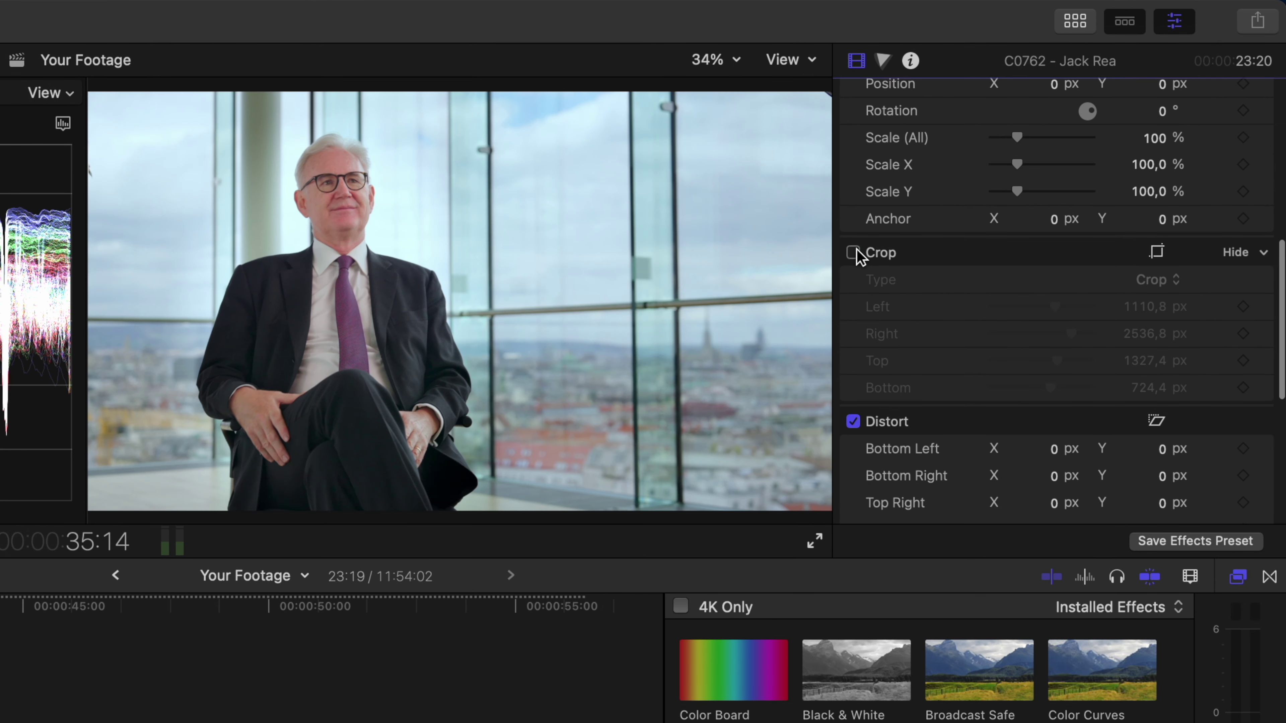
pyautogui.scroll(10, 980, 293)
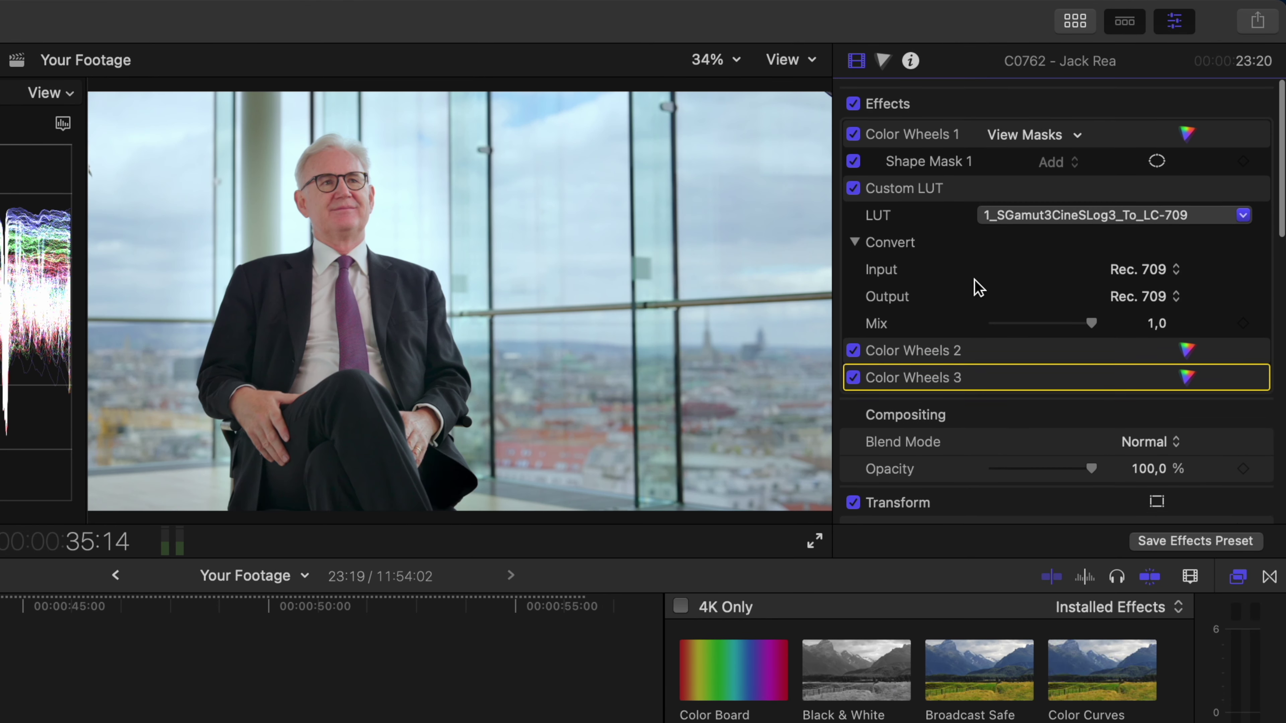
pyautogui.click(853, 372)
pyautogui.click(853, 372)
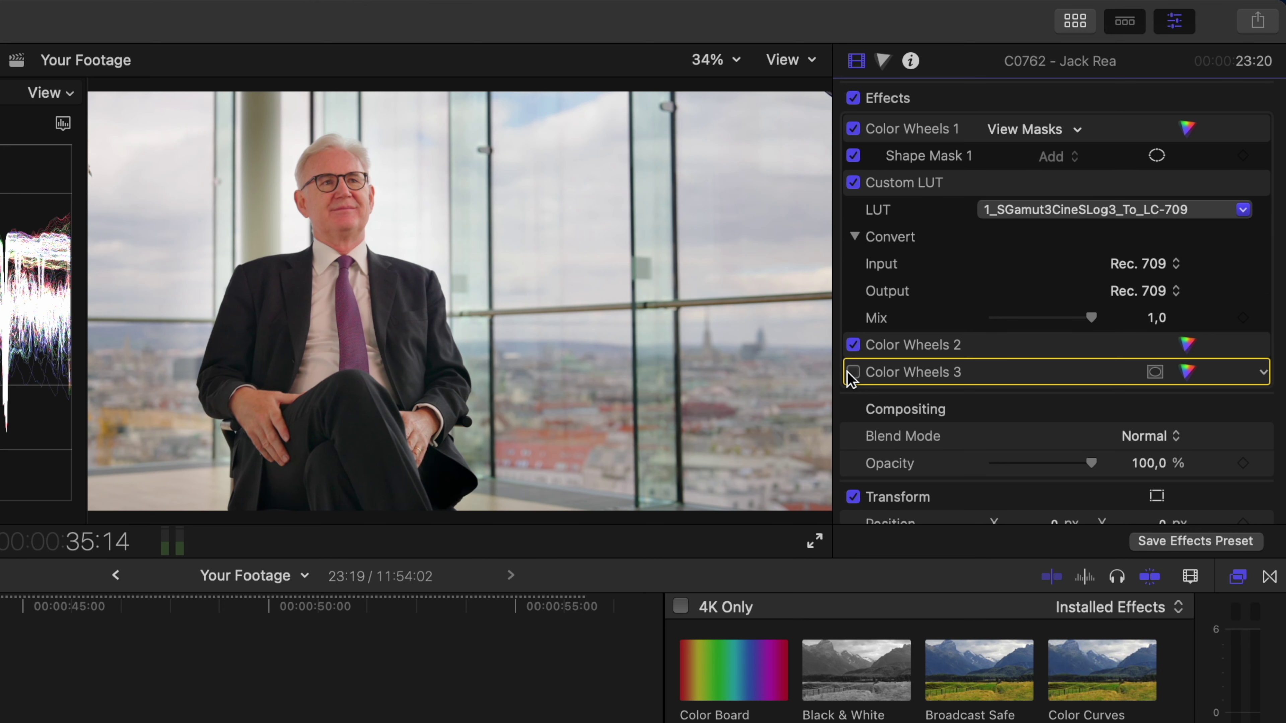
pyautogui.click(853, 372)
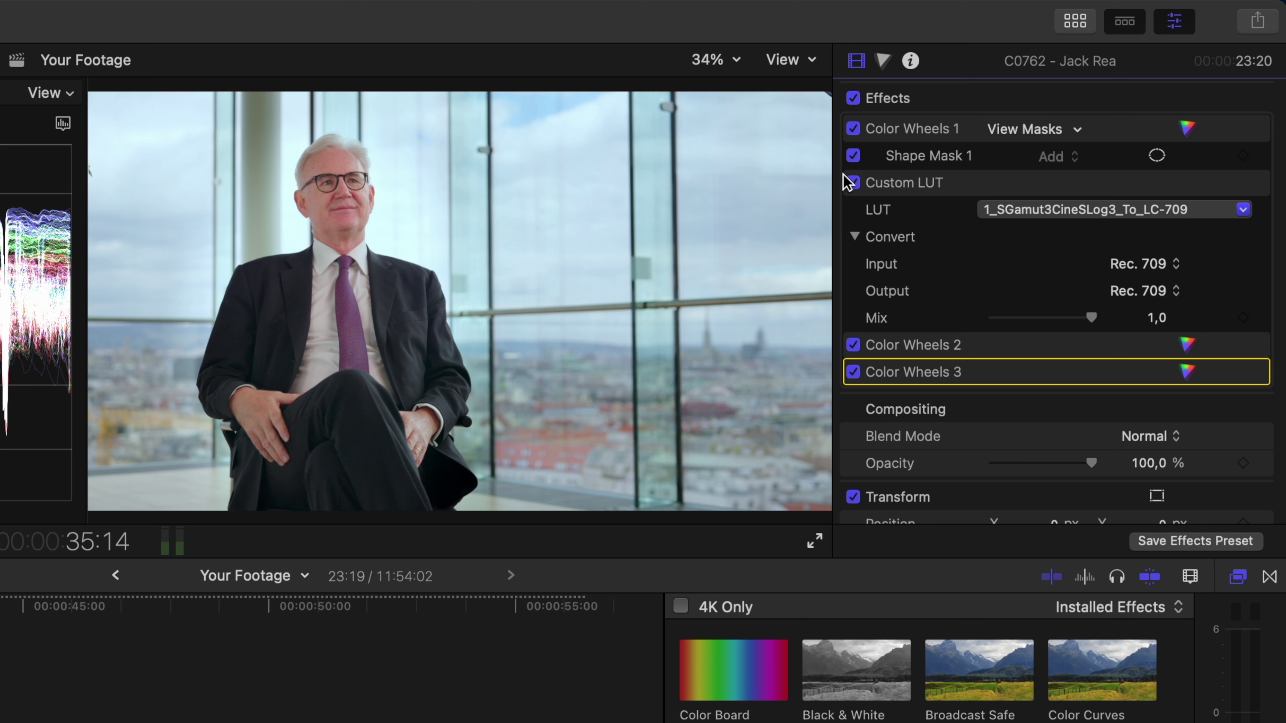
pyautogui.click(917, 161)
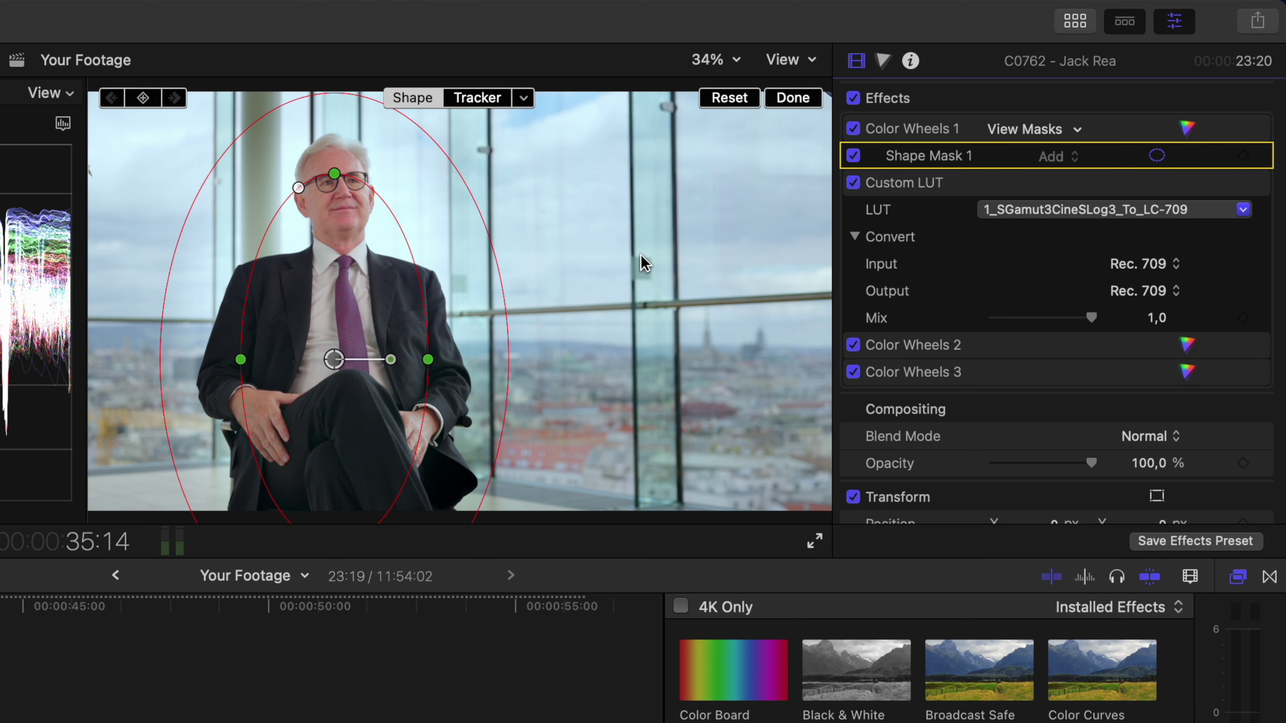
# - Hide the shape mask overlay and add a Hue/Saturation Curves correction
pyautogui.click(793, 98)
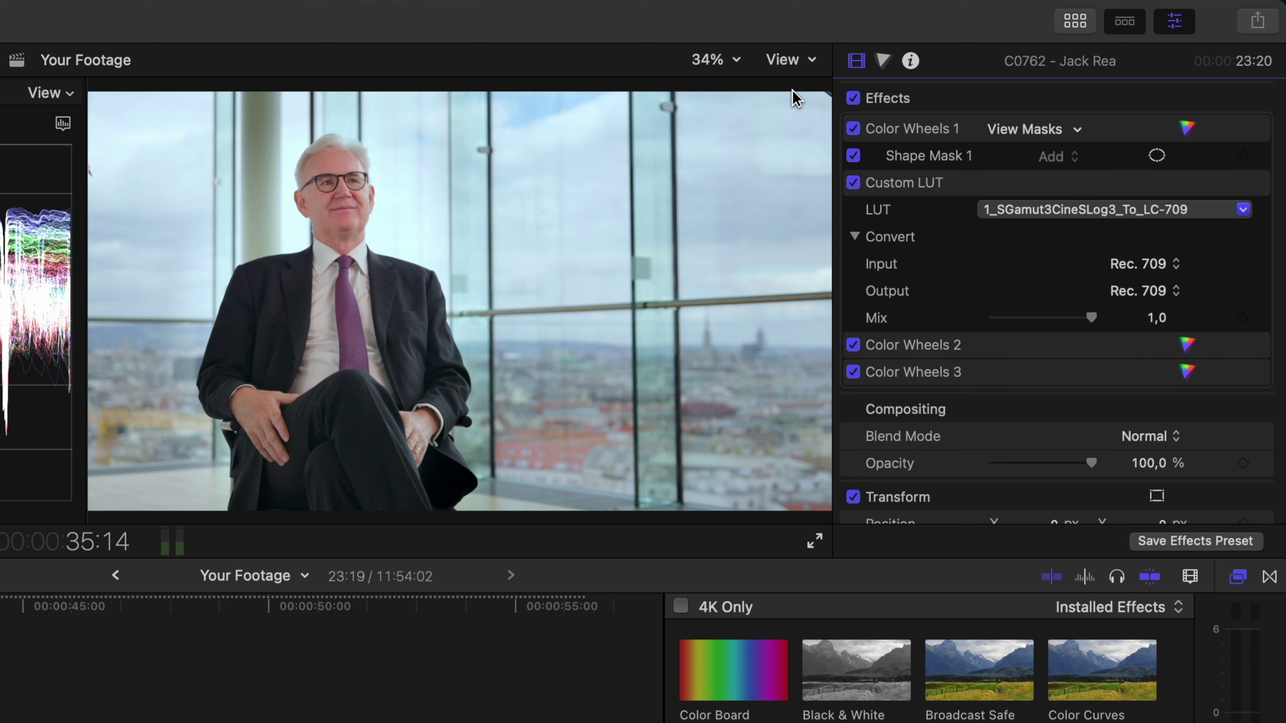
pyautogui.click(882, 62)
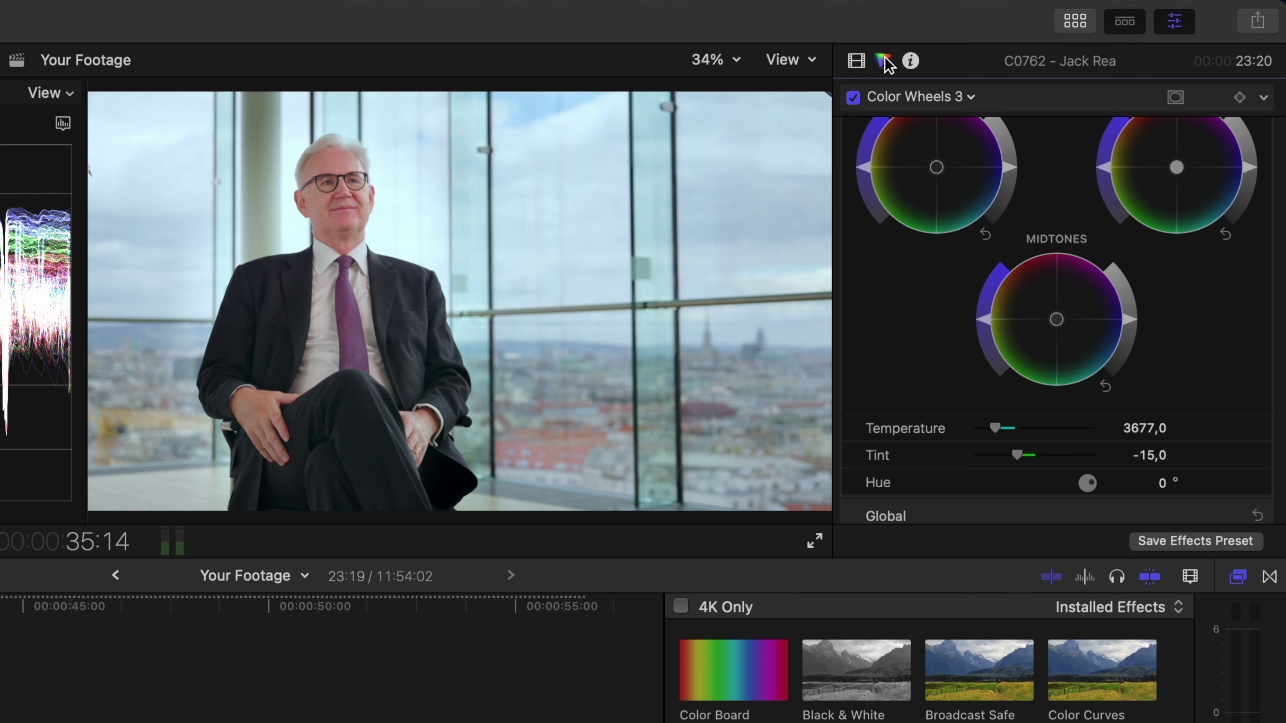
pyautogui.click(914, 97)
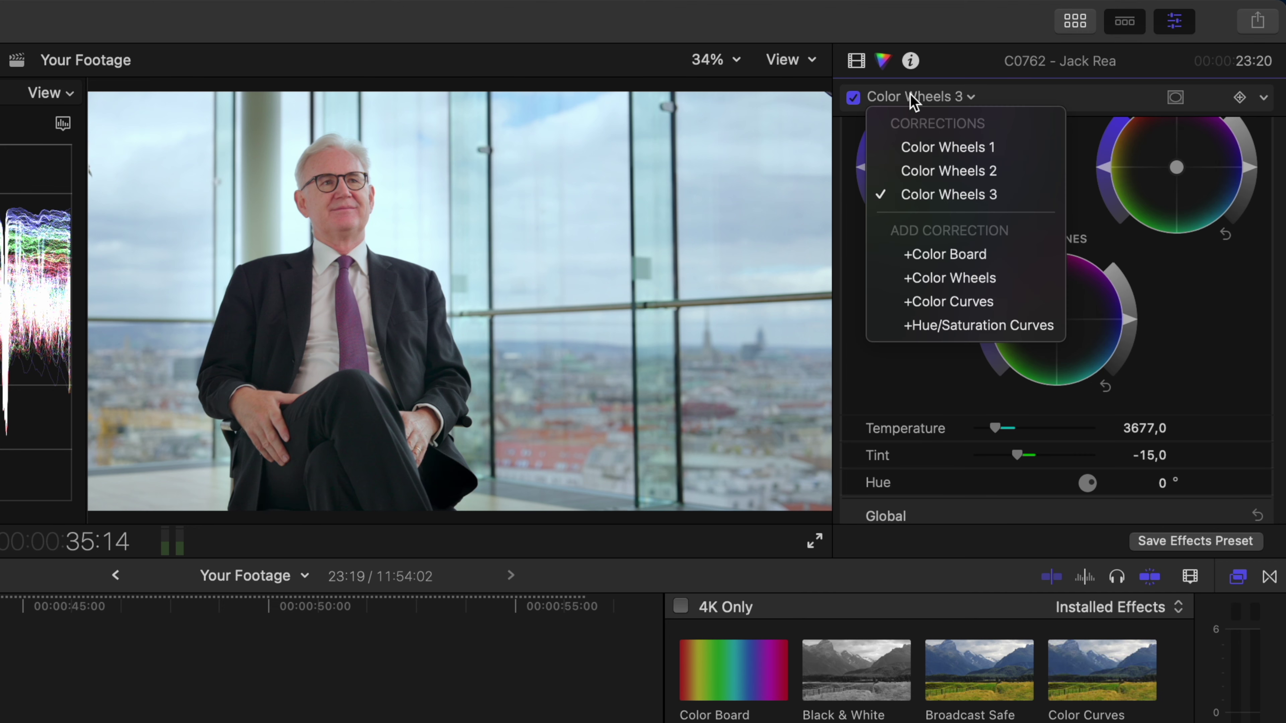
pyautogui.click(958, 325)
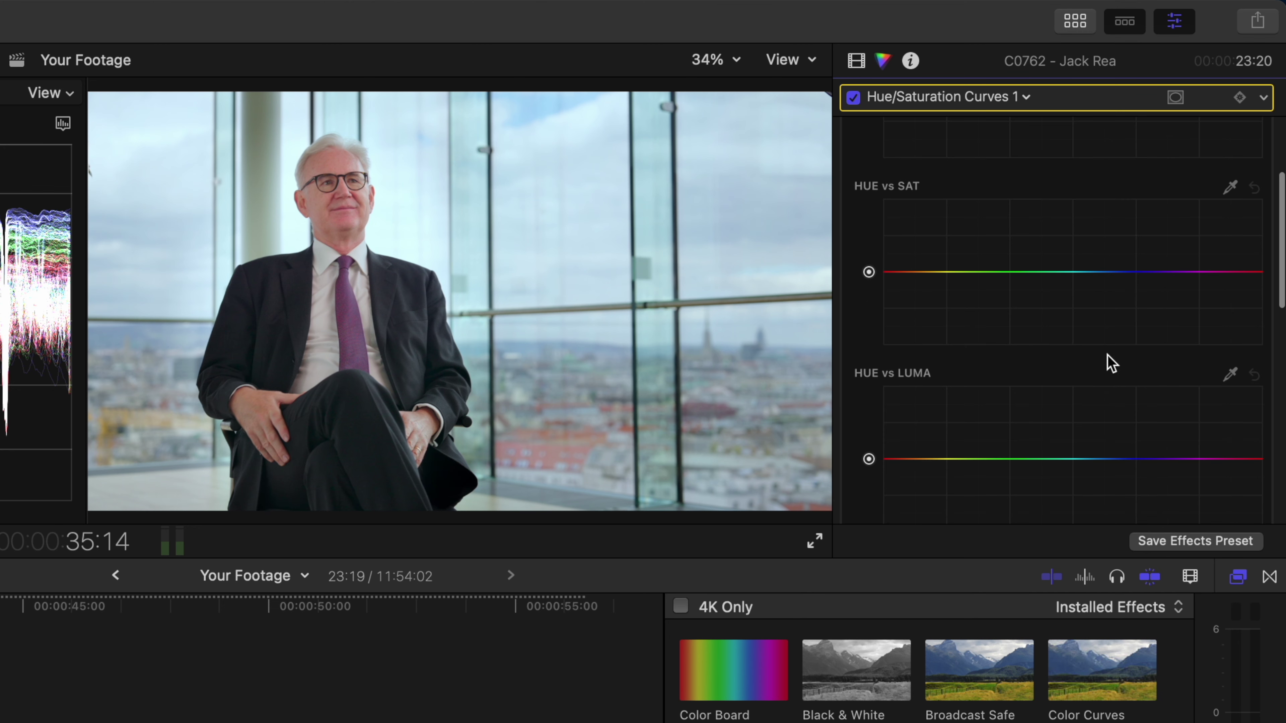
pyautogui.scroll(-5, 1165, 369)
pyautogui.scroll(-2, 1232, 383)
# - Drag the LUMA vs SAT curve's bright end down to desaturate highlights, toggling it to compare
pyautogui.click(1143, 383)
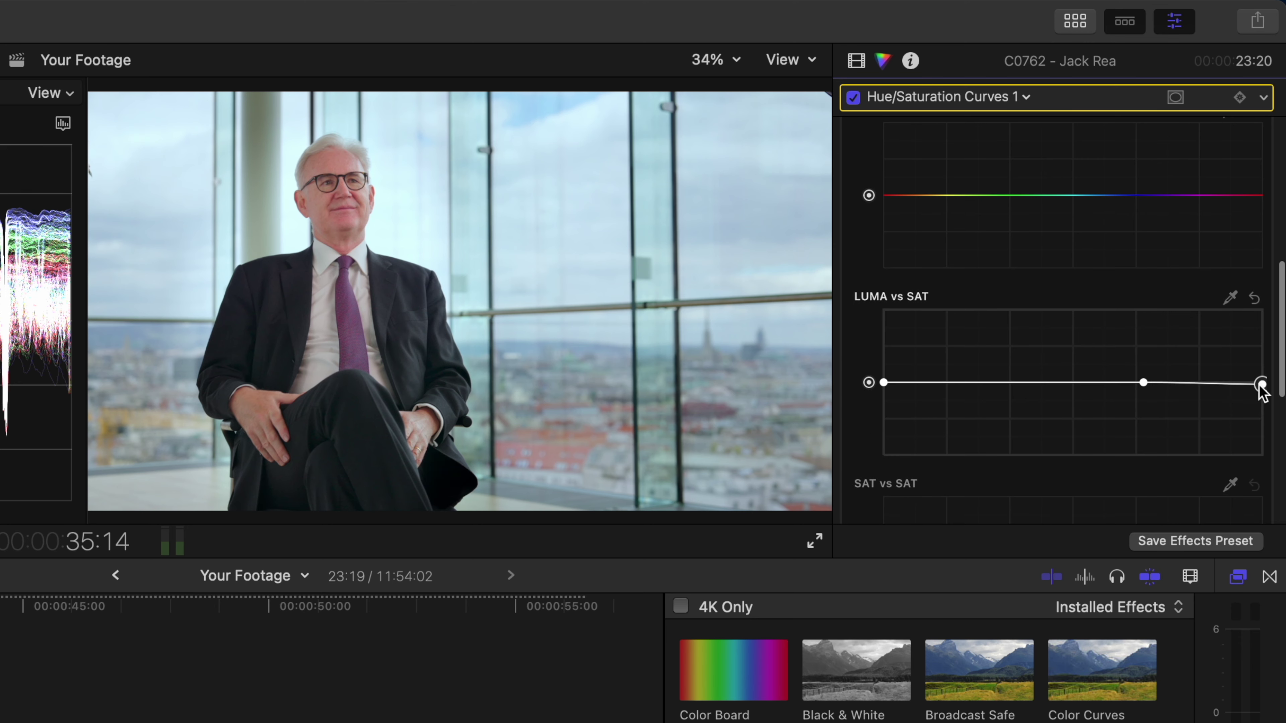
pyautogui.moveTo(1261, 384); pyautogui.dragTo(1262, 451)
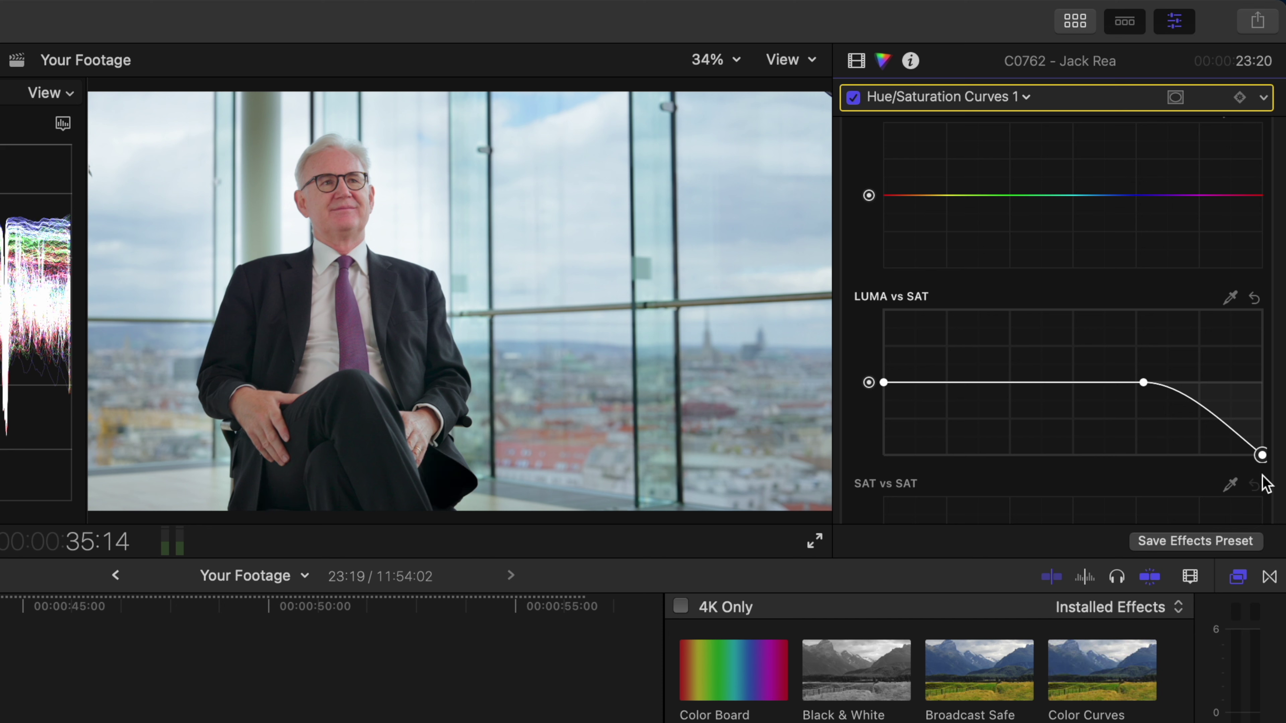
pyautogui.click(855, 101)
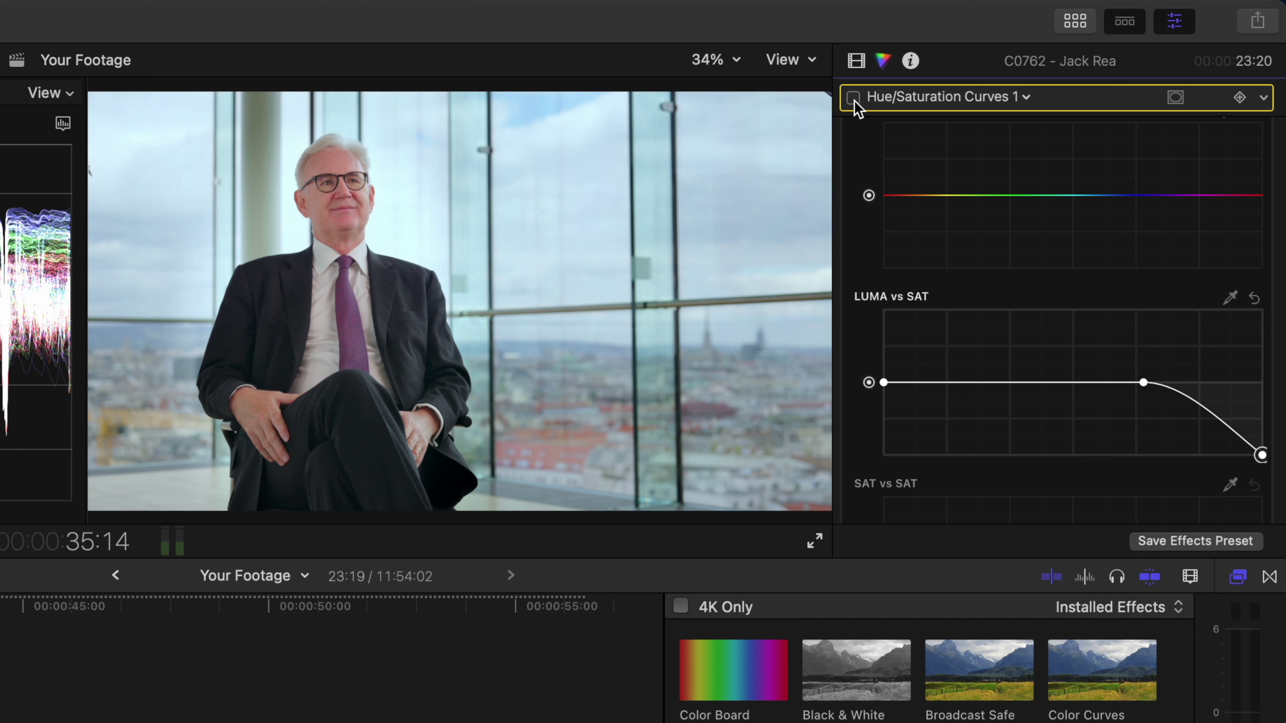
pyautogui.click(855, 101)
pyautogui.click(855, 102)
pyautogui.click(855, 103)
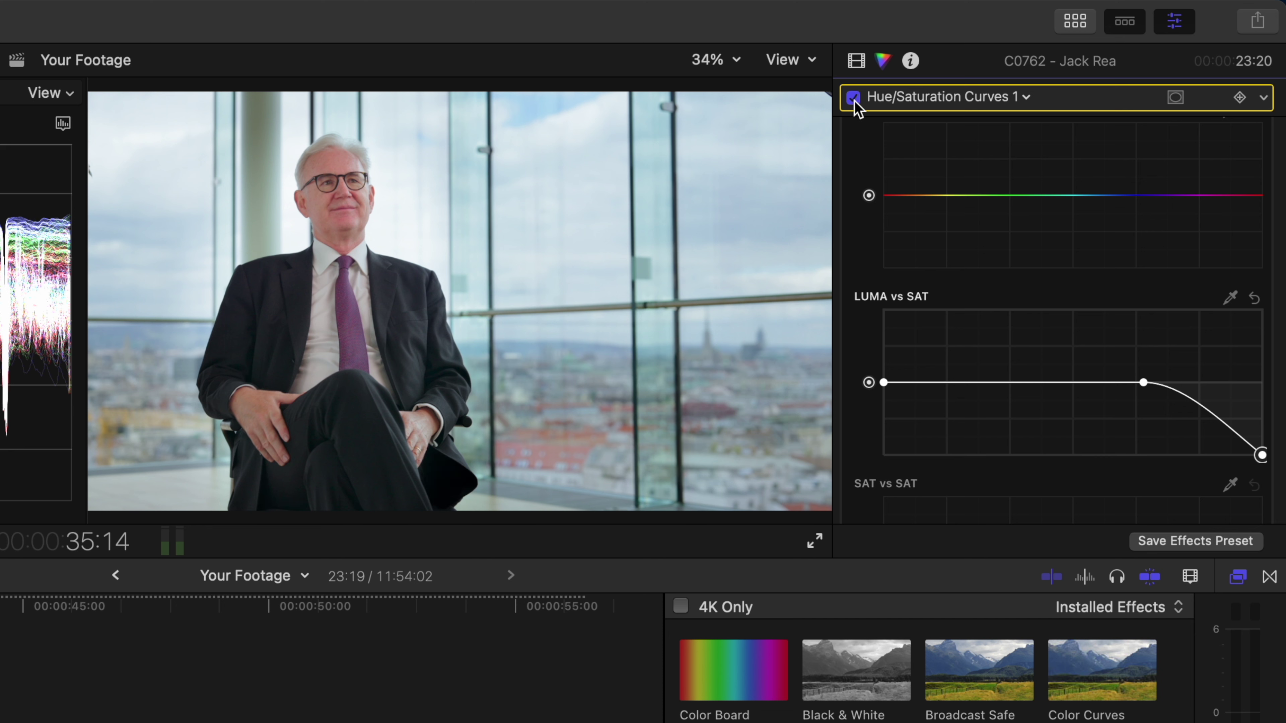
pyautogui.click(856, 62)
# - Crop the interview tightly around the man's face and show the vectorscope's skin-tone indicator
pyautogui.scroll(-5, 867, 287)
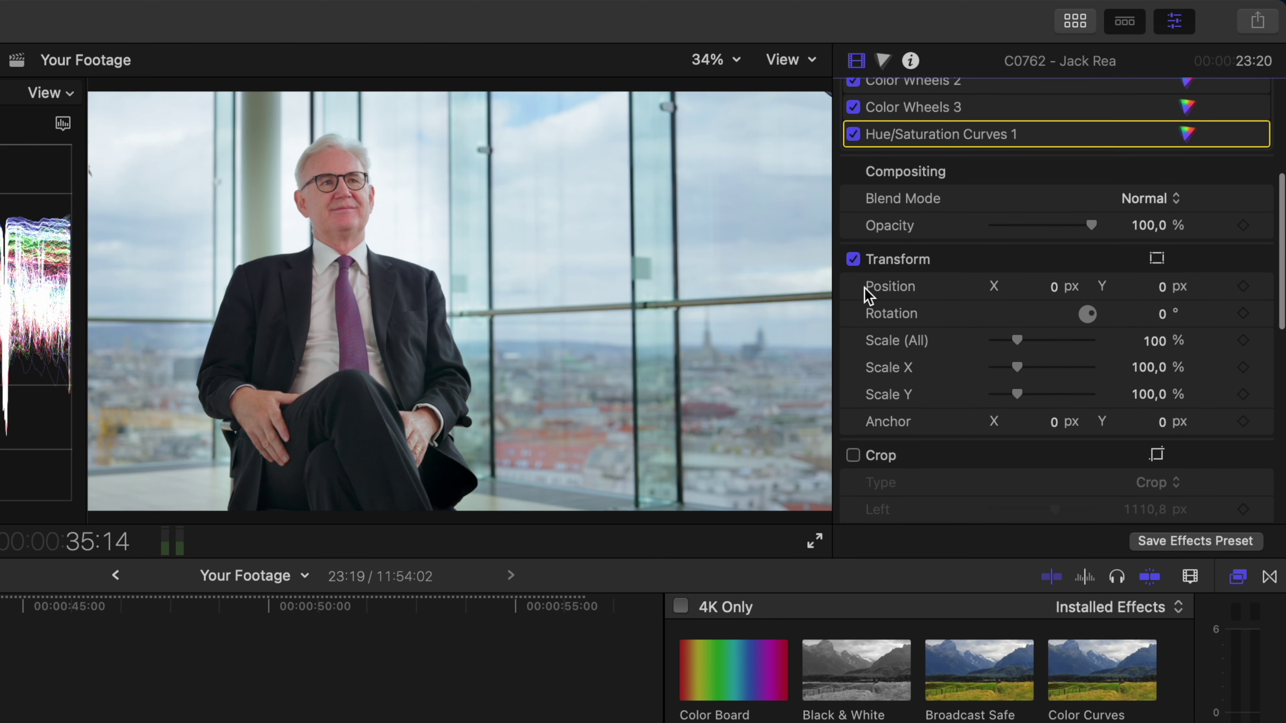
pyautogui.click(854, 435)
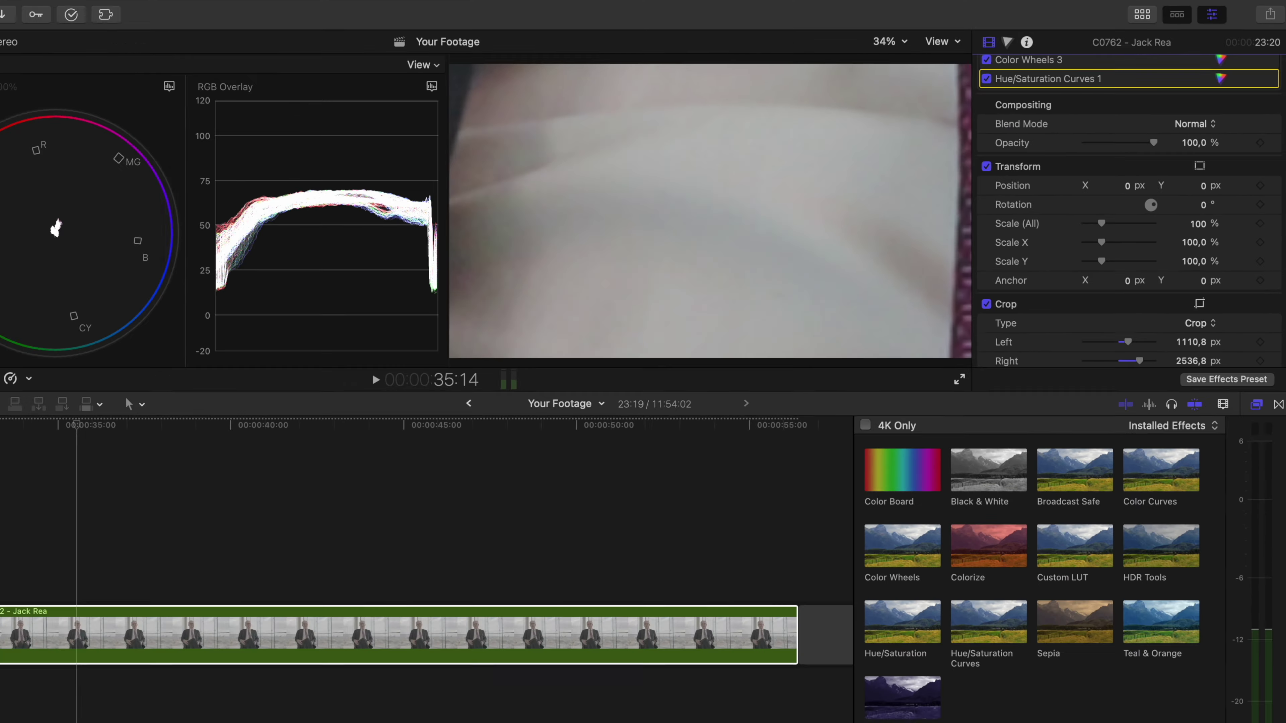
pyautogui.hotkey('shift', 'c')
pyautogui.moveTo(648, 116); pyautogui.dragTo(657, 115)
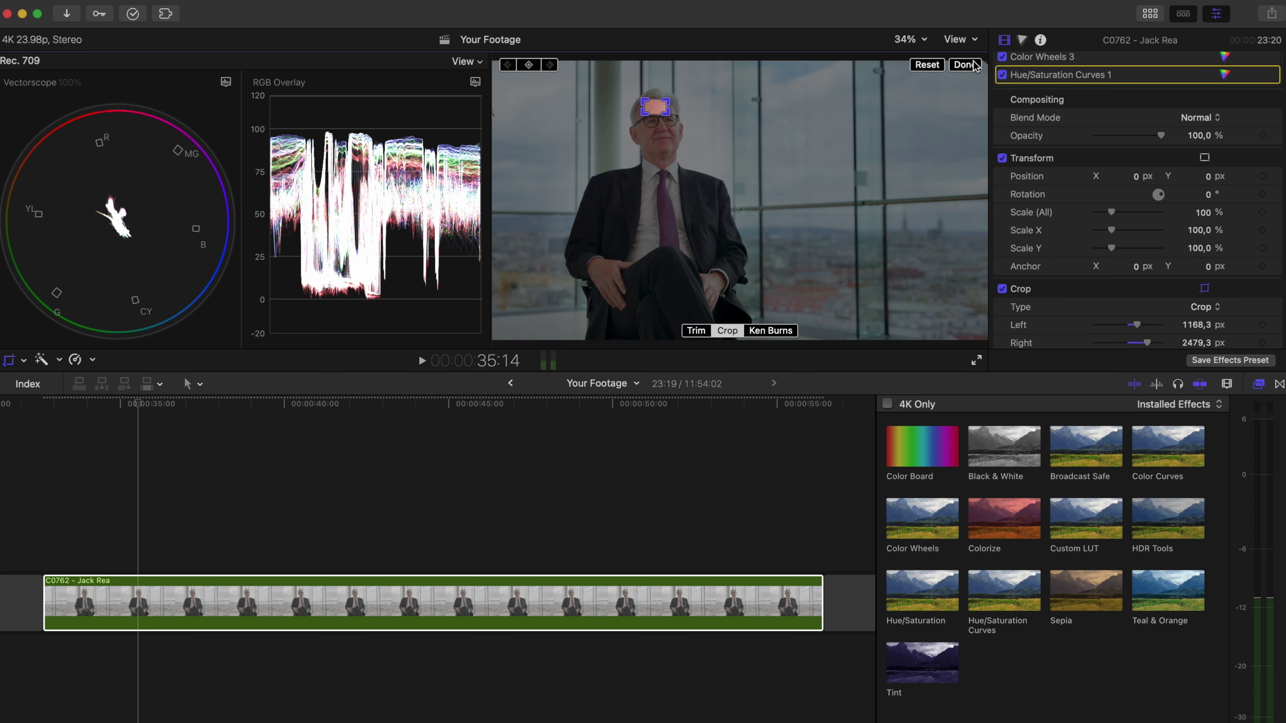
pyautogui.click(965, 65)
pyautogui.click(228, 83)
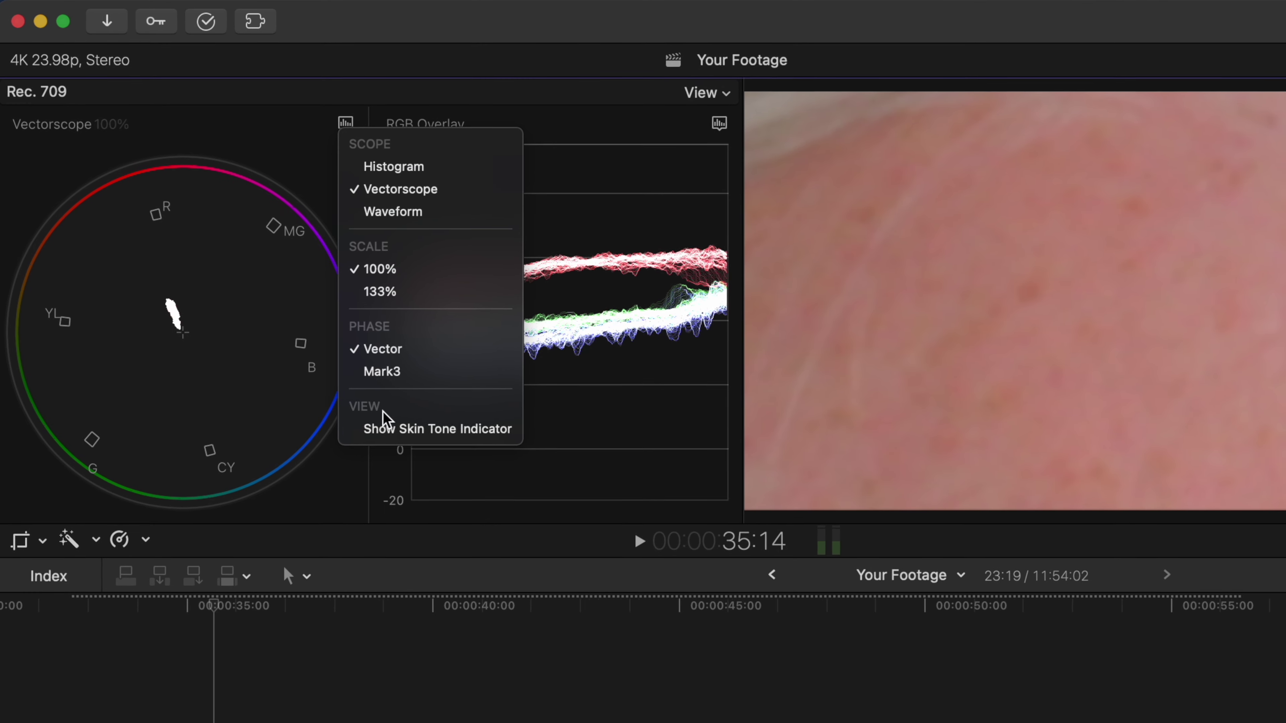
pyautogui.click(255, 289)
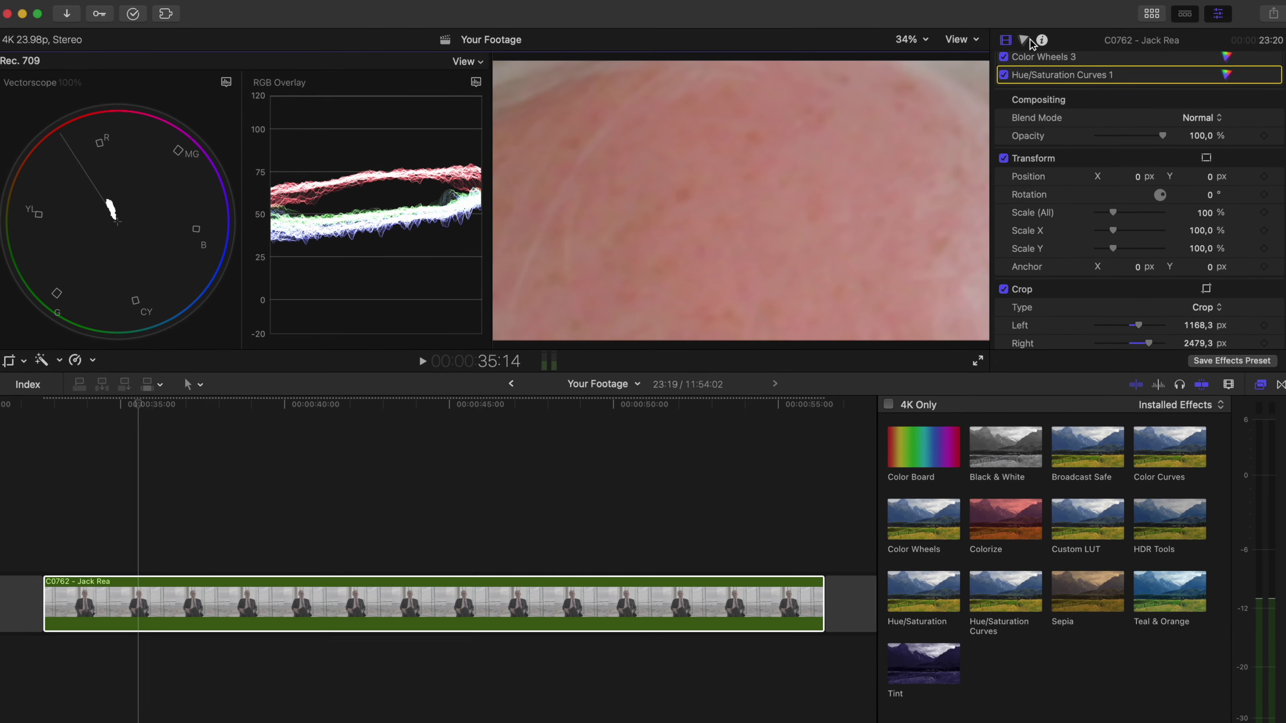
# - Add Hue/Saturation Curves 2, sample the skin onto HUE vs HUE, and select its red point
pyautogui.click(1022, 40)
pyautogui.click(1066, 64)
pyautogui.click(1100, 232)
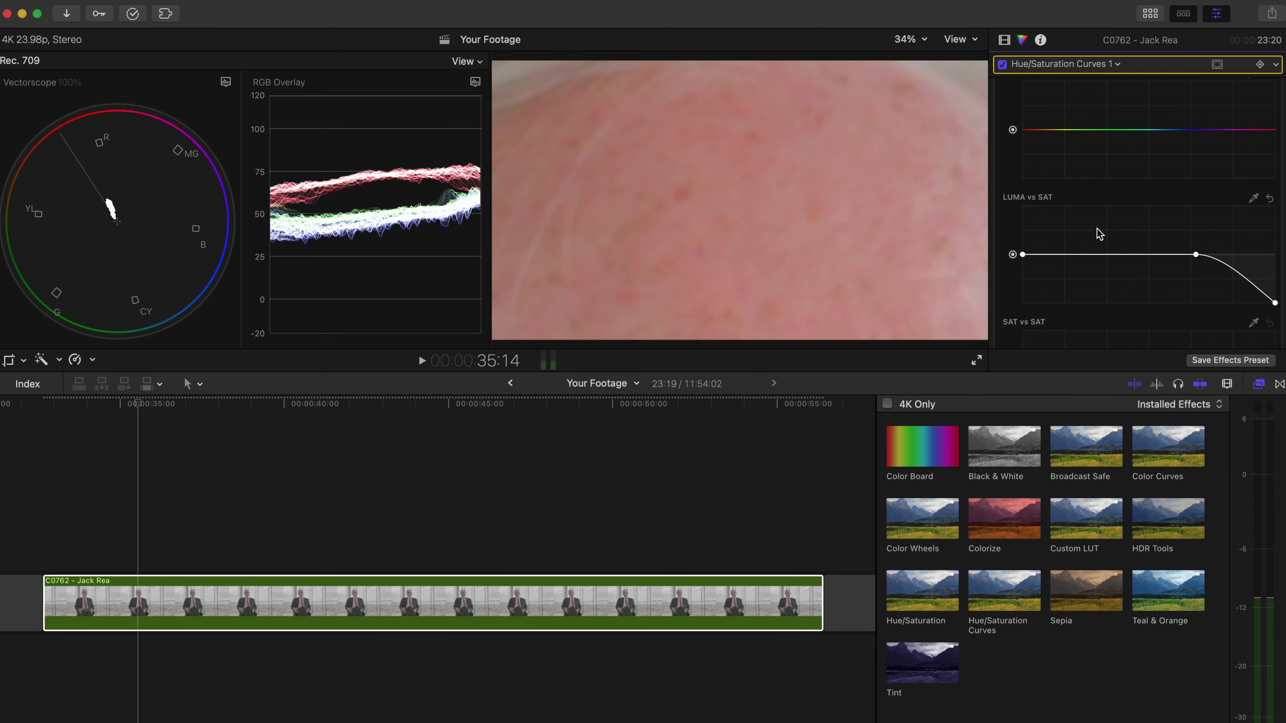
pyautogui.scroll(5, 1112, 223)
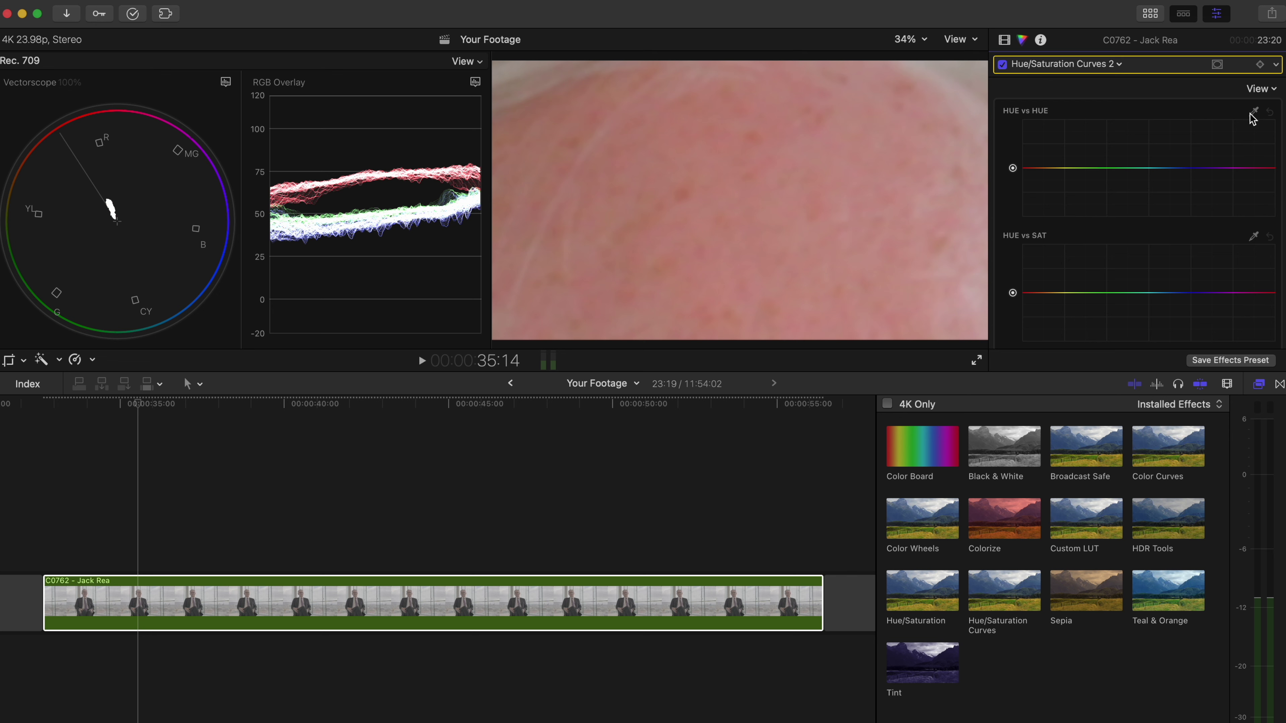
pyautogui.click(722, 173)
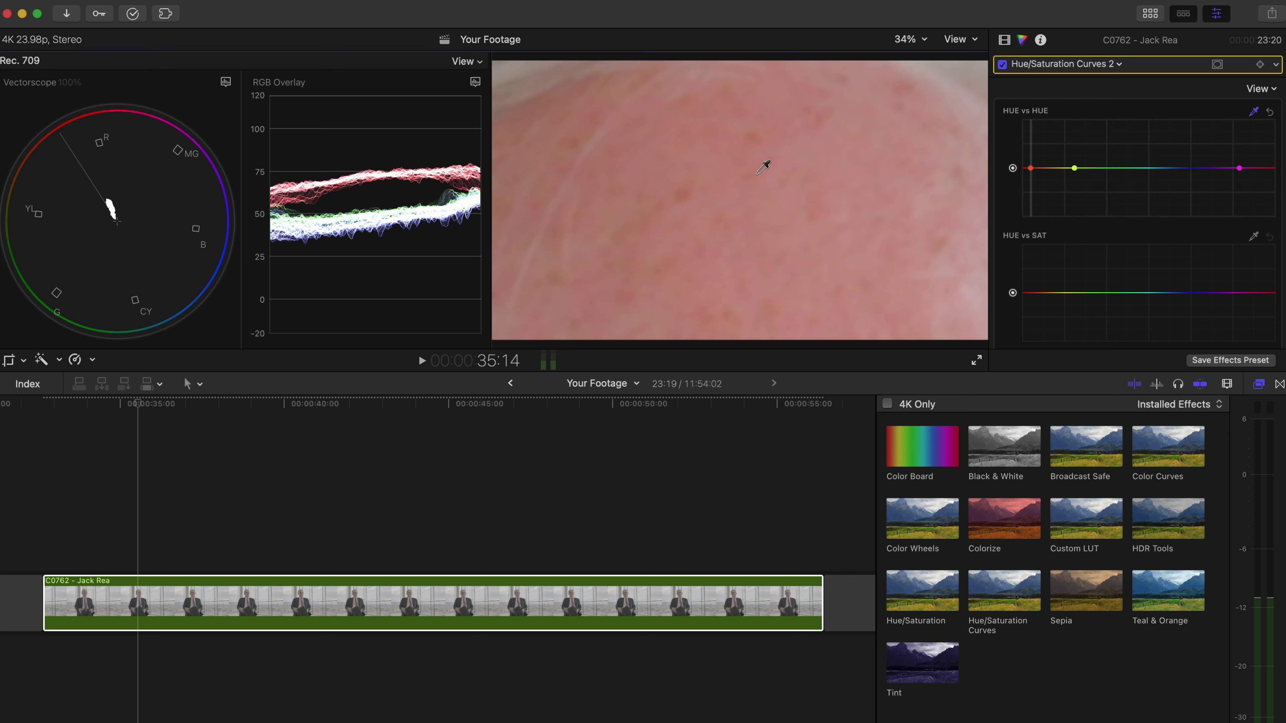
pyautogui.click(1032, 169)
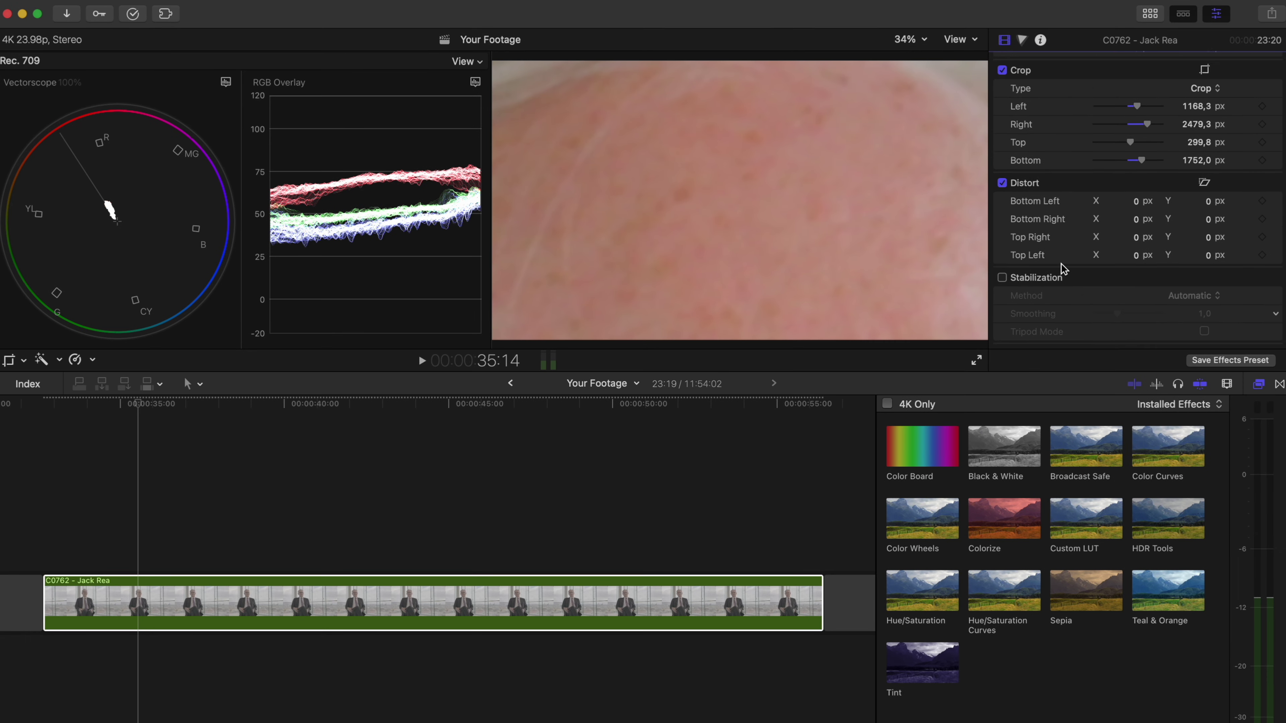
# - Turn off the interview's crop to restore the full shot
pyautogui.scroll(2, 1063, 269)
pyautogui.click(1003, 100)
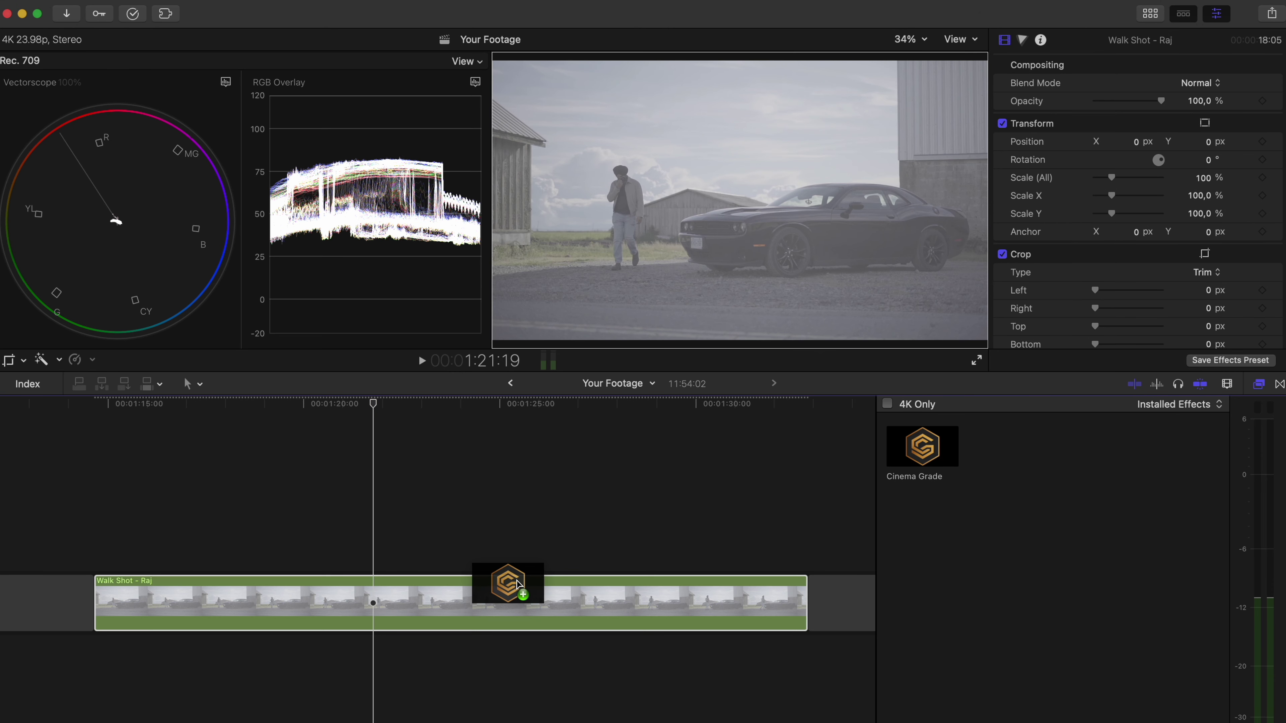
# - Open Cinema Grade on the walk shot and apply the 1_SGamut3CineSLog3_To_LC 709 input LUT
pyautogui.click(1152, 129)
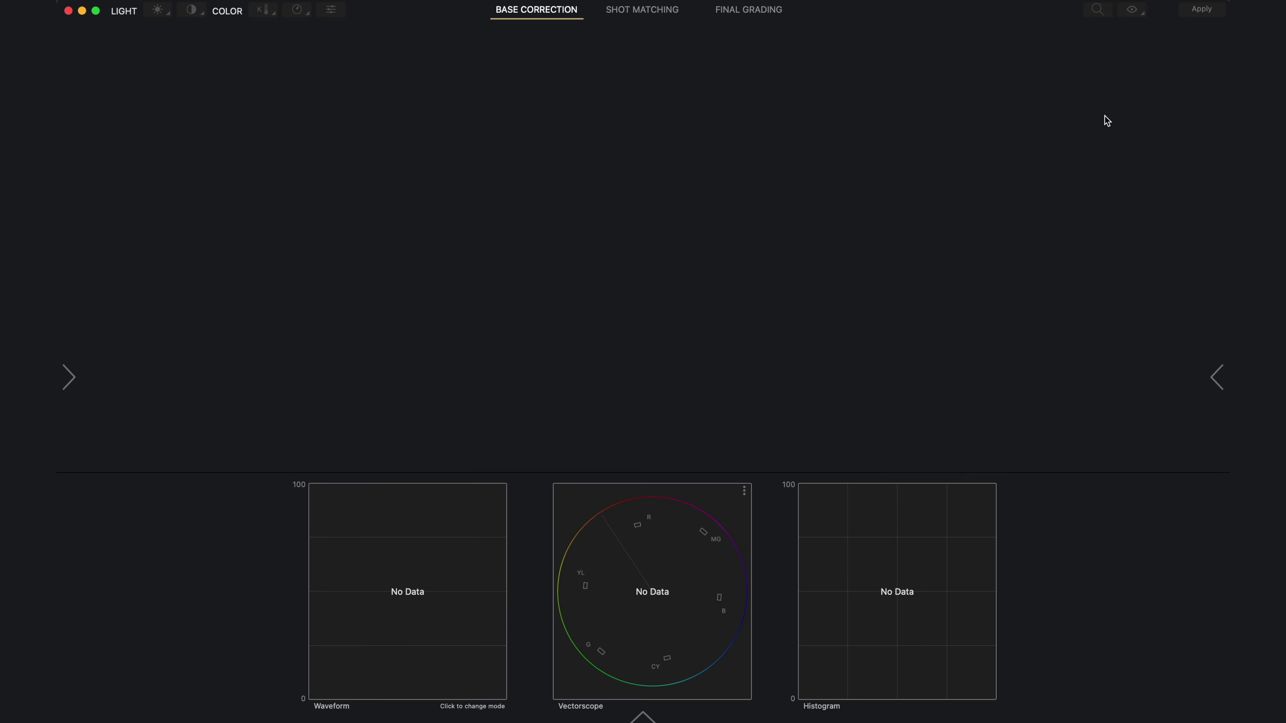
pyautogui.click(69, 377)
pyautogui.click(129, 253)
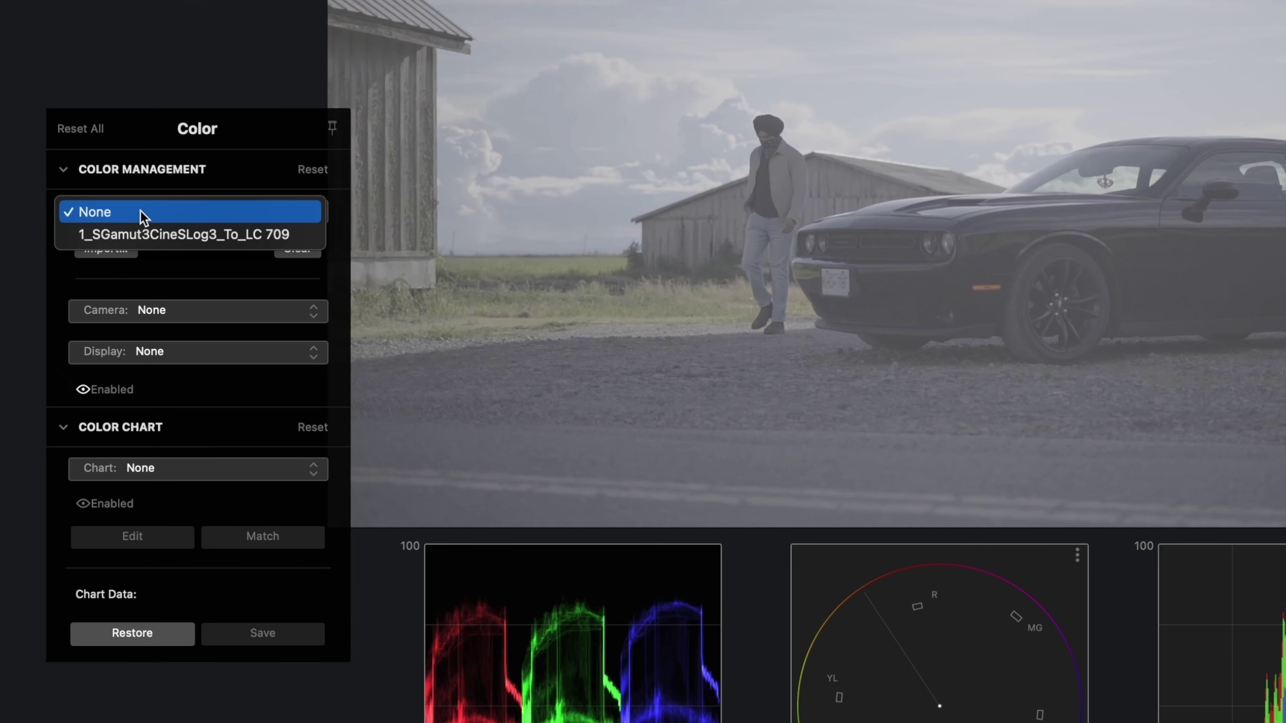
pyautogui.click(211, 236)
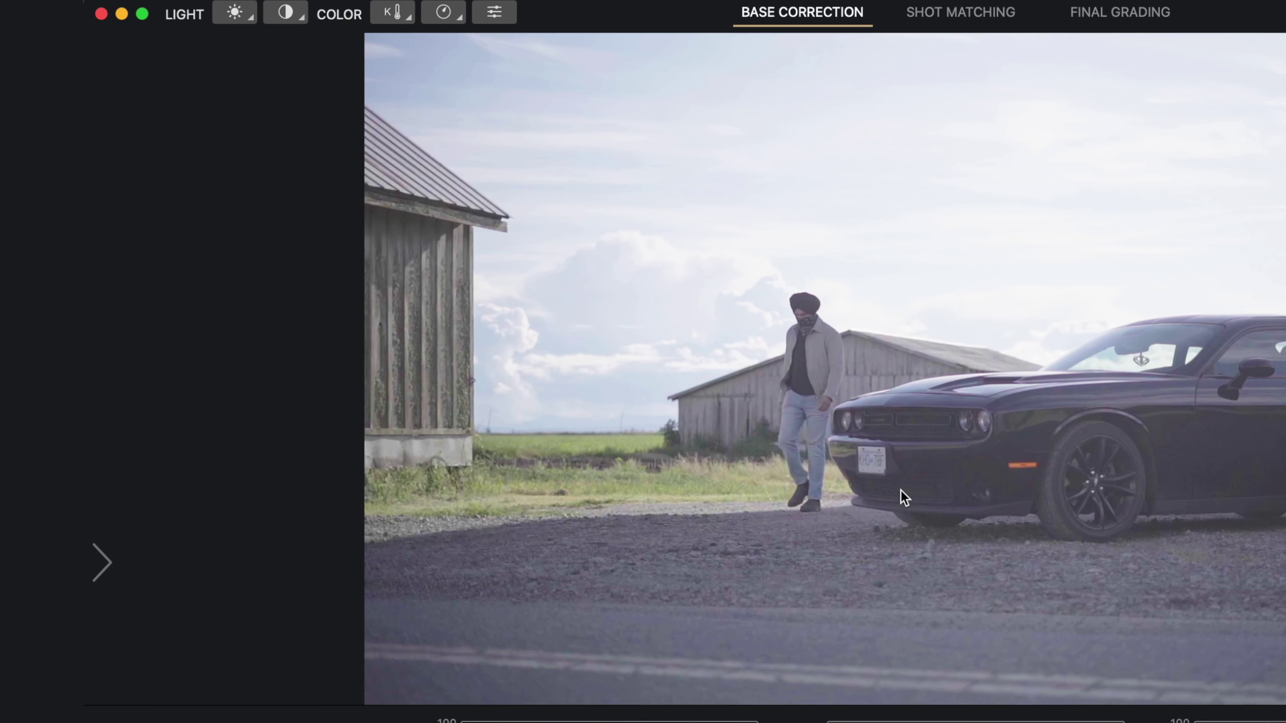
pyautogui.click(232, 14)
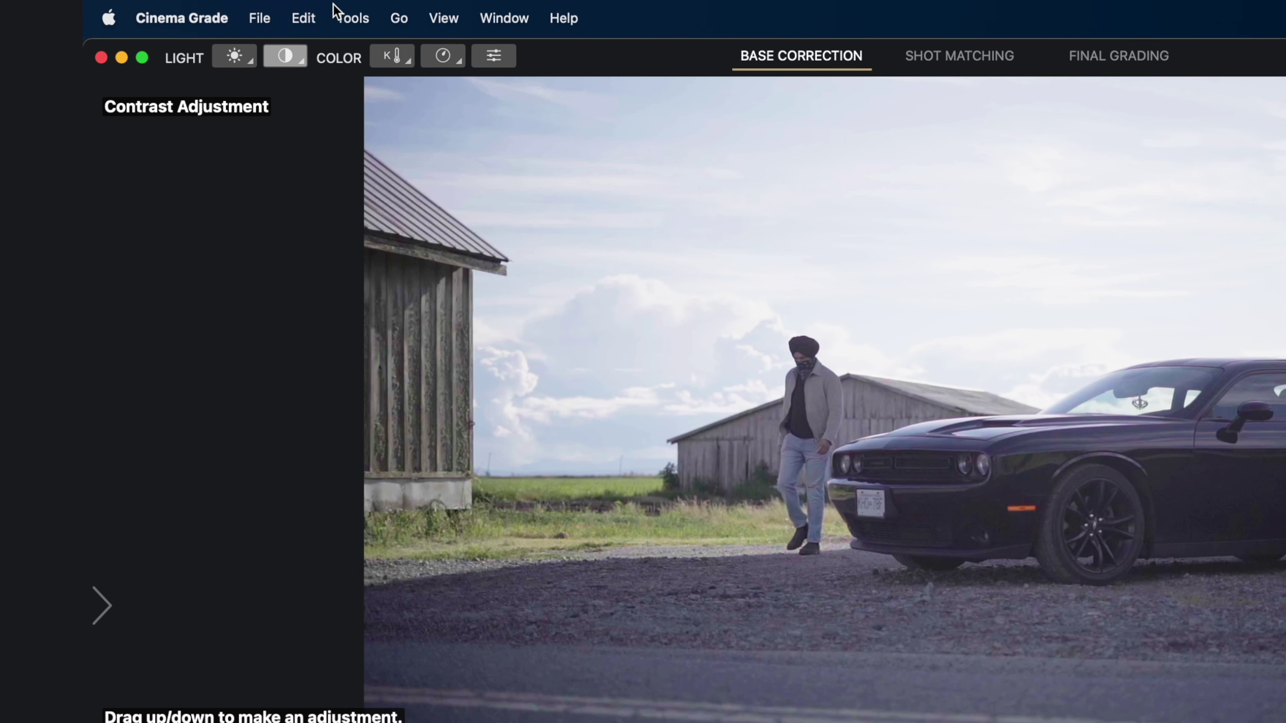
# - Show Cinema Grade's Tools menu to view the adjustment tool shortcuts
pyautogui.click(294, 3)
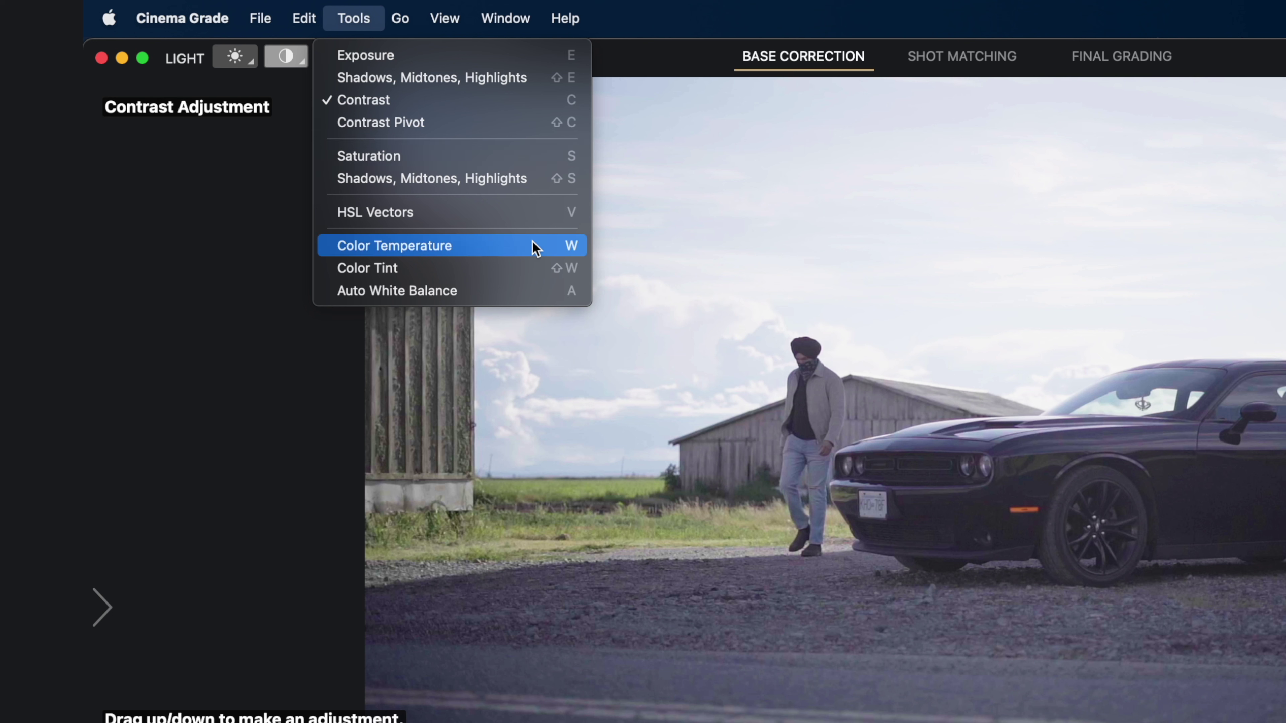
# - Drag the contrast pivot upward, then warm the colour temperature and push tint toward magenta
pyautogui.click(344, 4)
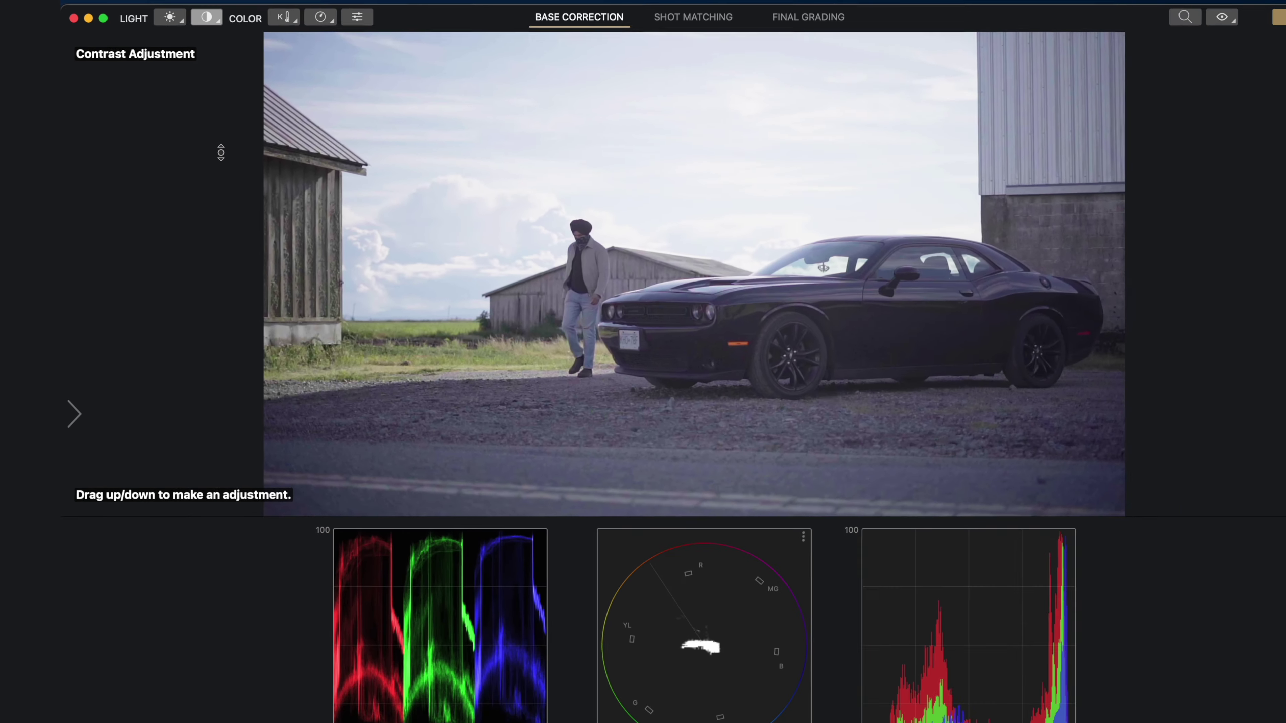
pyautogui.press('alt')
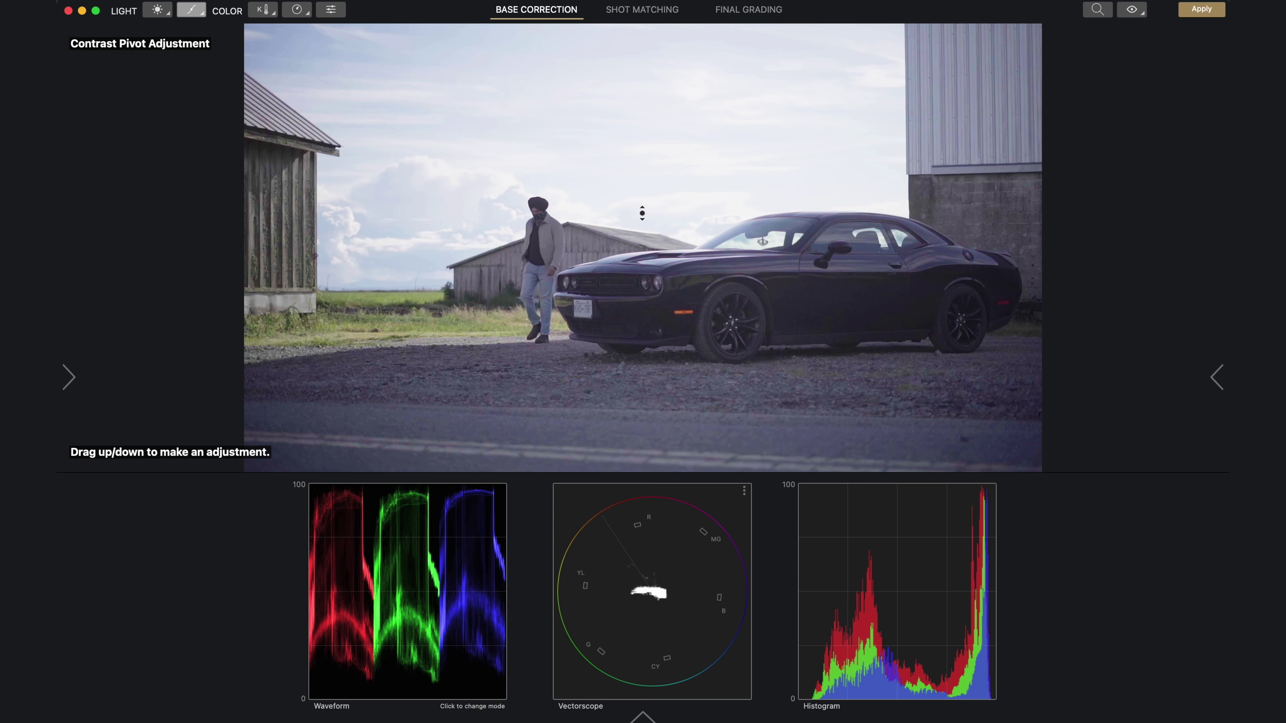
pyautogui.moveTo(642, 213); pyautogui.dragTo(640, 182)
pyautogui.press('Tab')
pyautogui.press('t')
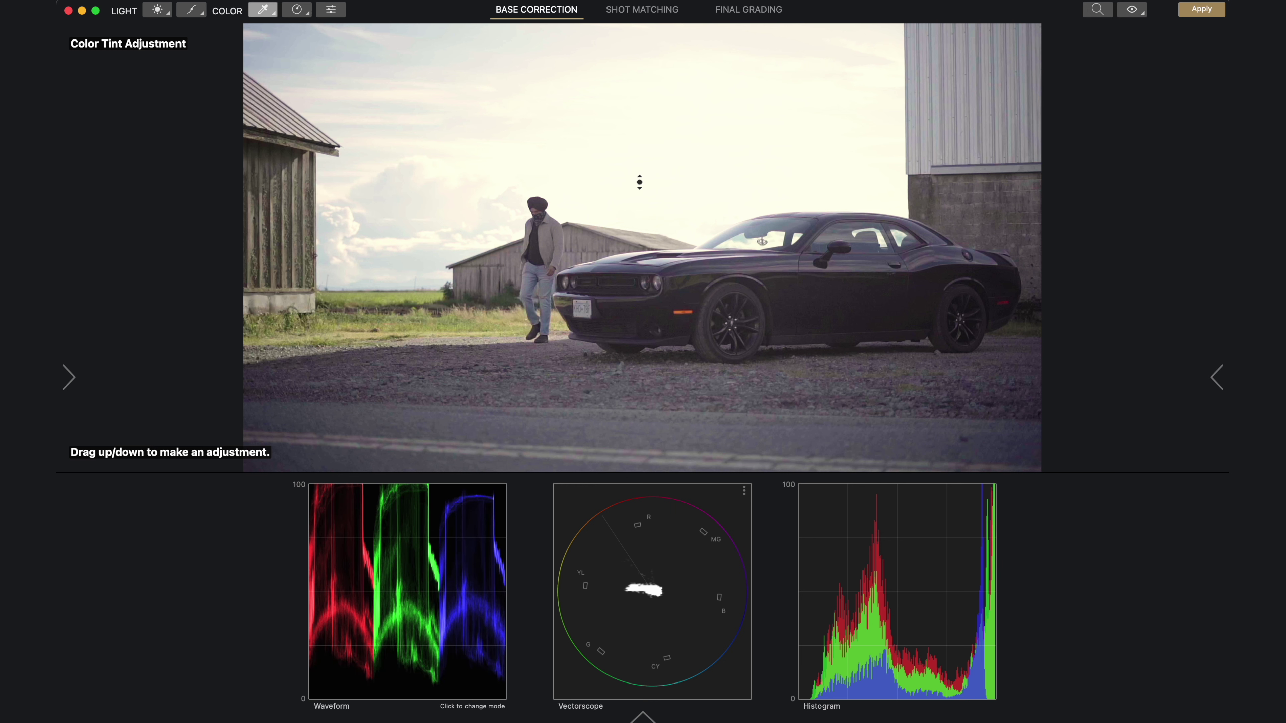
# - Darken the sky, lift midtones and shadows, and deepen the car's tones
pyautogui.press('1')
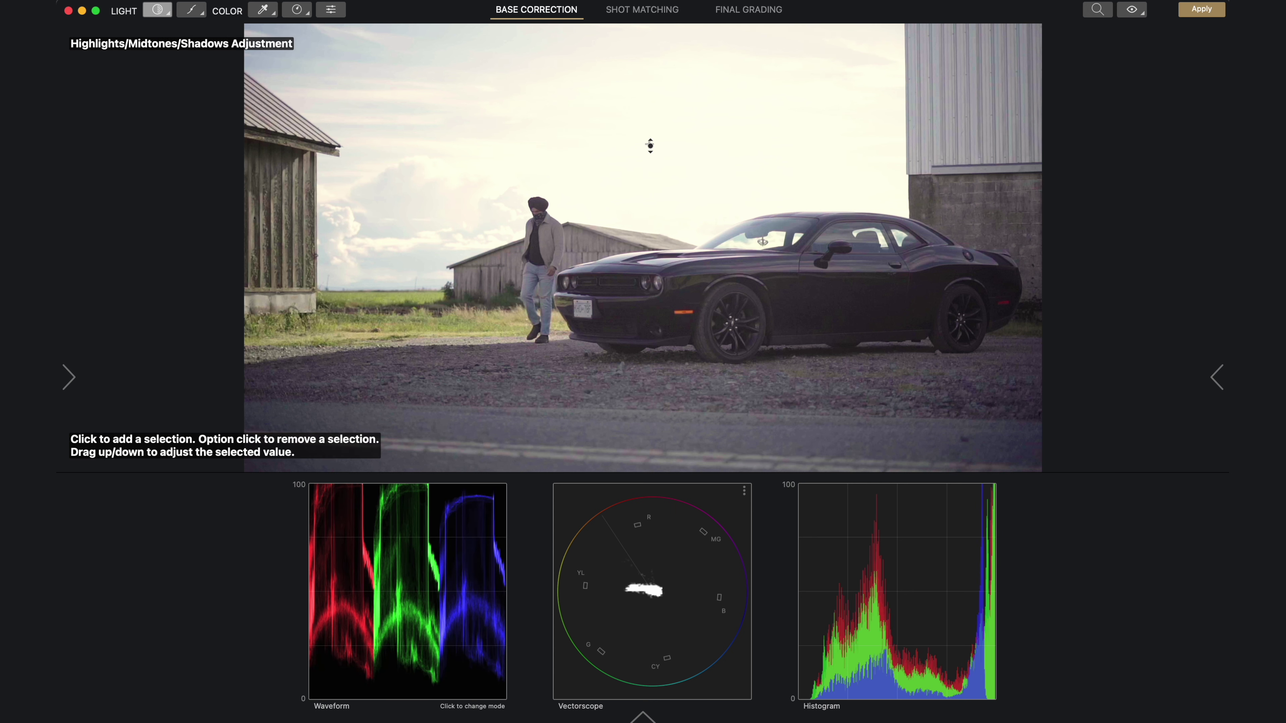
pyautogui.moveTo(650, 146); pyautogui.dragTo(650, 160)
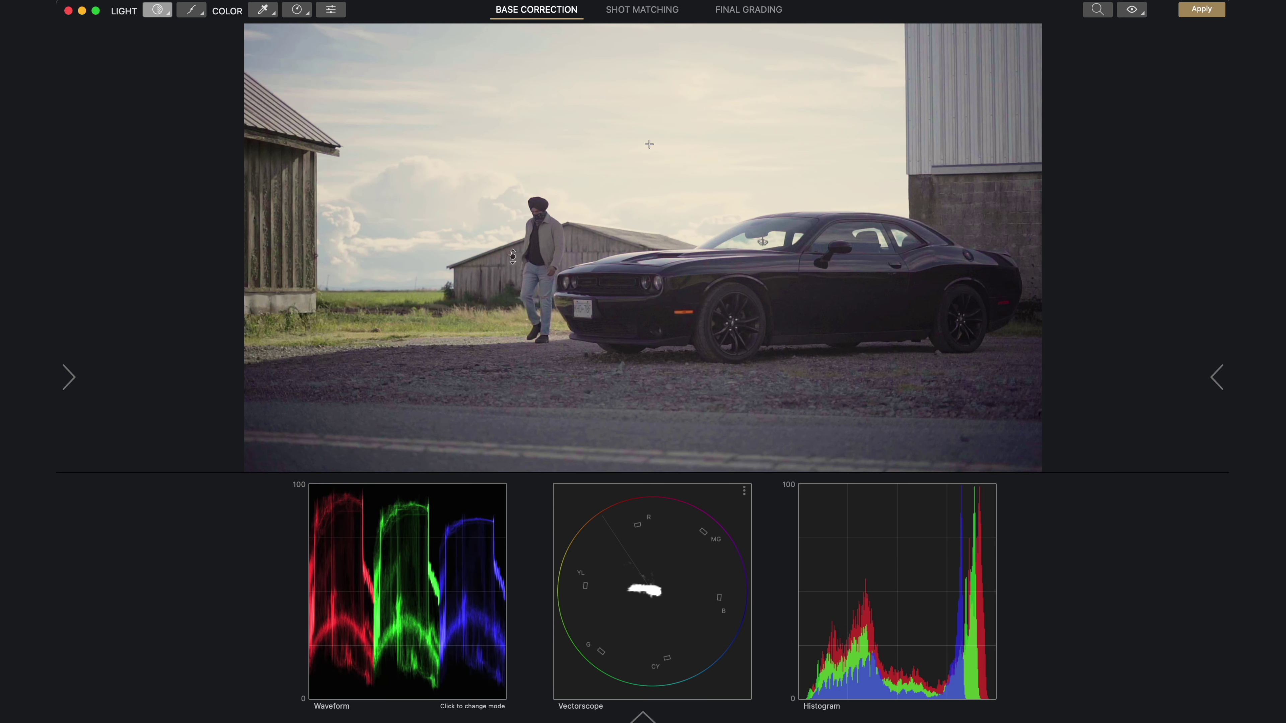
pyautogui.moveTo(513, 256); pyautogui.dragTo(513, 249)
pyautogui.moveTo(514, 236); pyautogui.dragTo(514, 234)
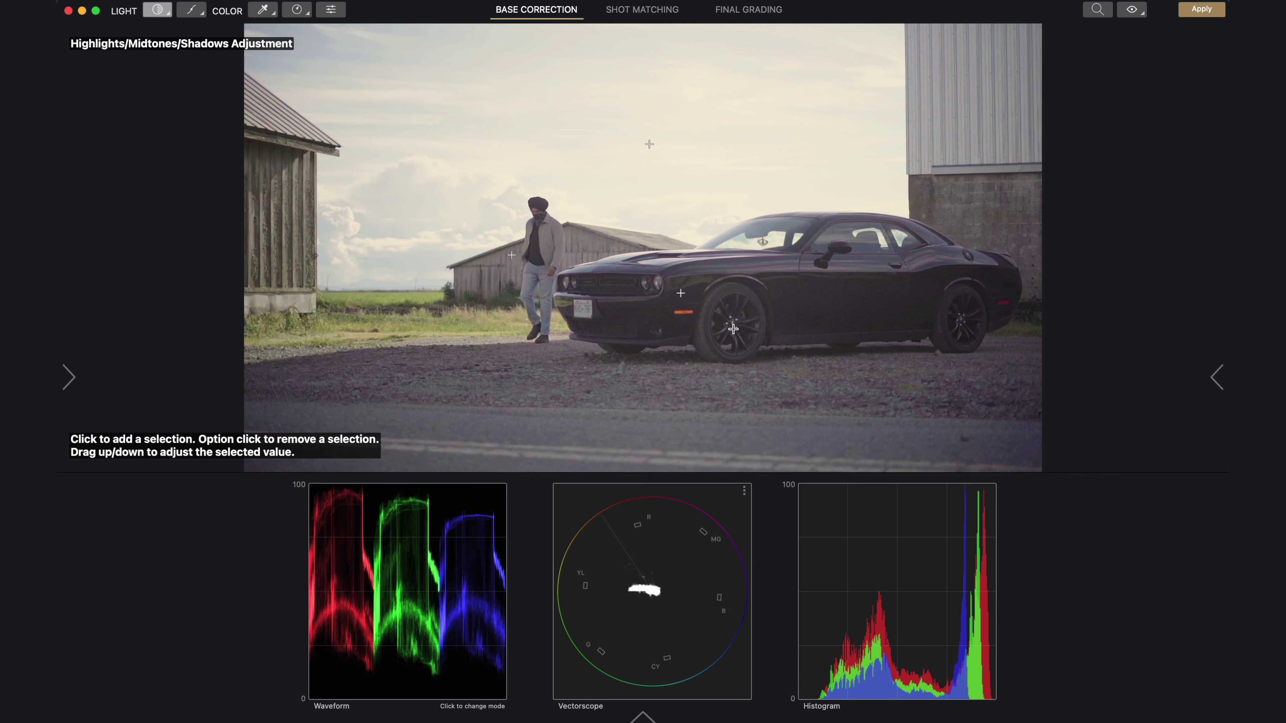
pyautogui.moveTo(680, 294); pyautogui.dragTo(679, 312)
# - Raise overall saturation, then adjust the car's saturation and tone down the sky's
pyautogui.press('s')
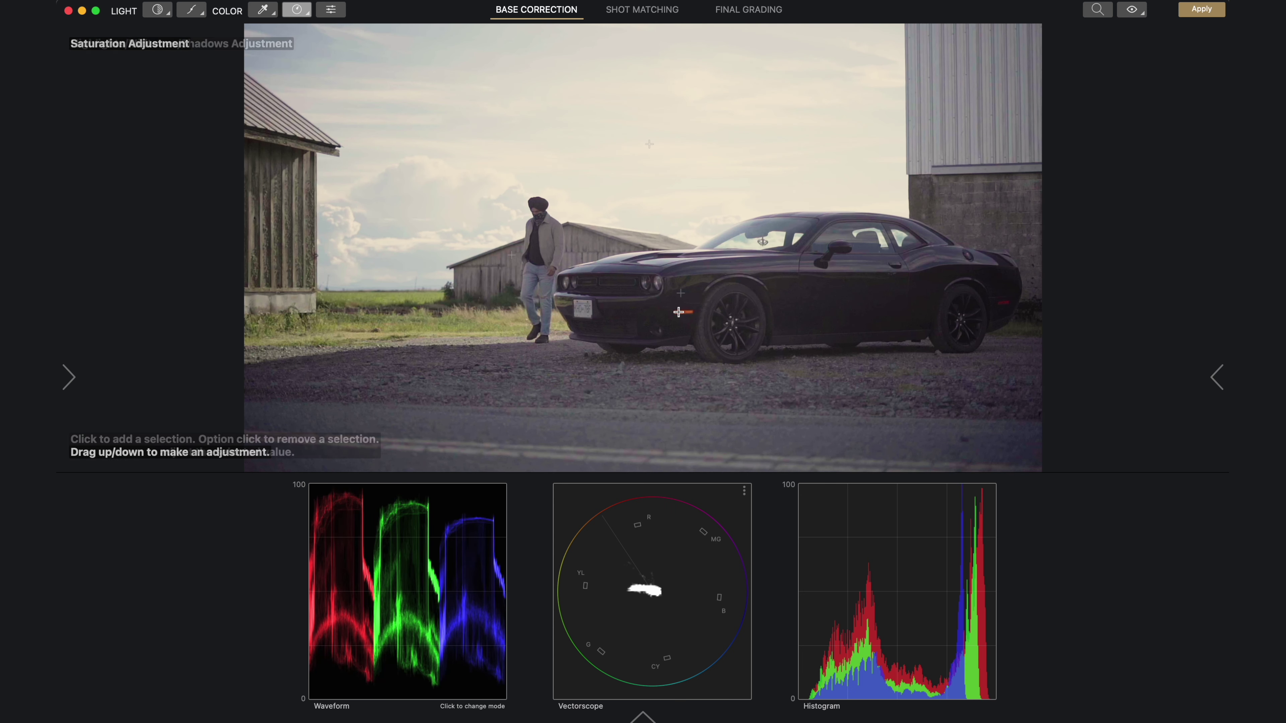
pyautogui.moveTo(469, 275); pyautogui.dragTo(472, 245)
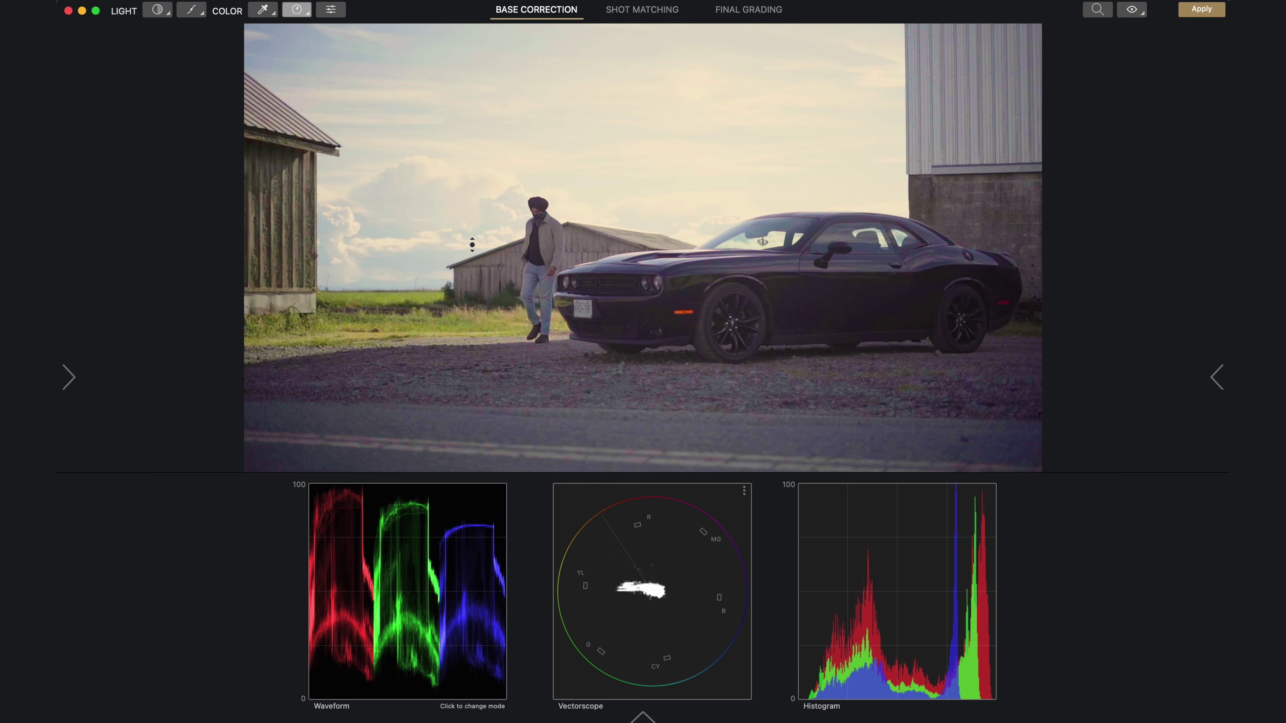
pyautogui.press('s')
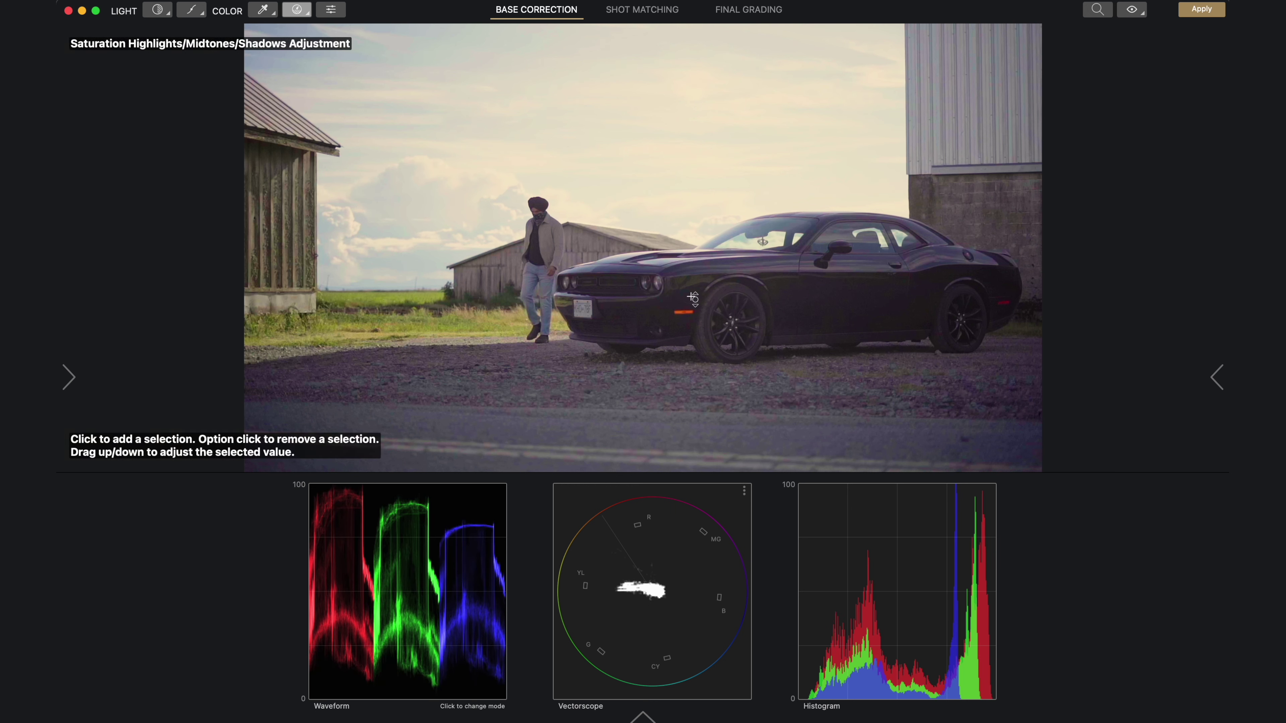
pyautogui.moveTo(692, 298); pyautogui.dragTo(692, 298)
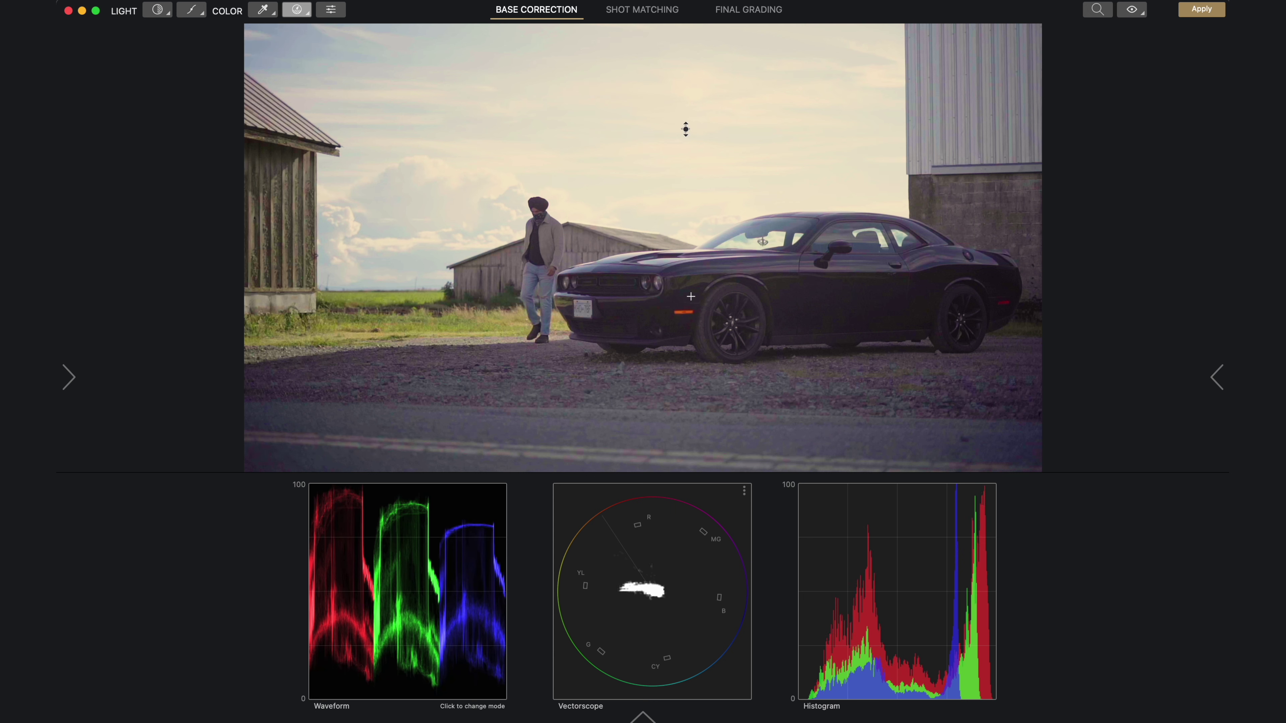
pyautogui.moveTo(685, 129); pyautogui.dragTo(696, 83)
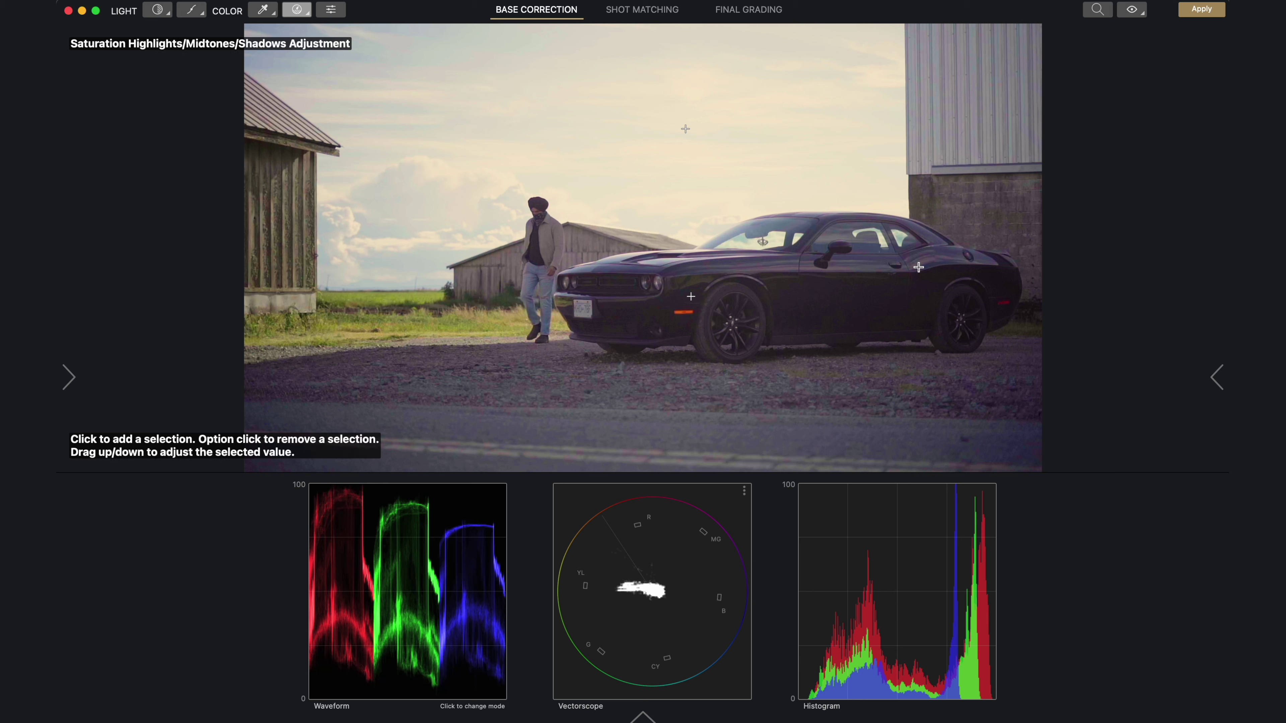
# - Select the grass colour with the Hue/Saturation/Luma Adjustment tool (key 5)
pyautogui.press('5')
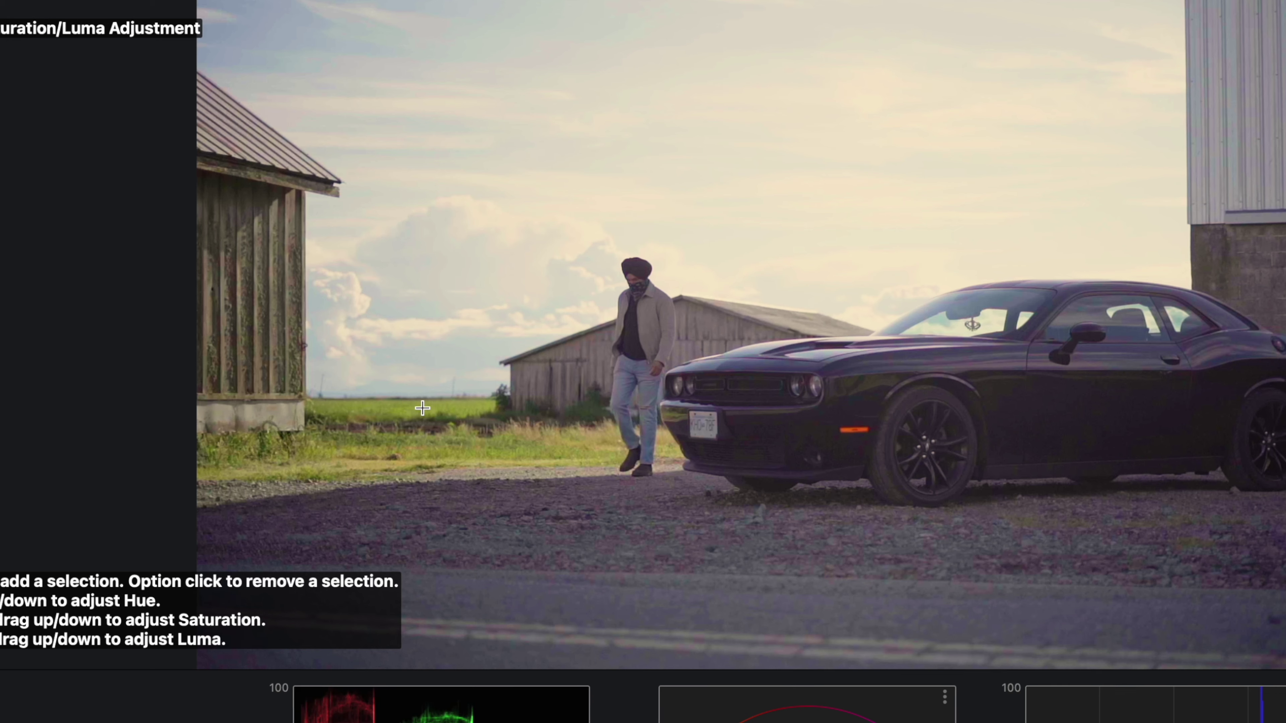
pyautogui.click(396, 297)
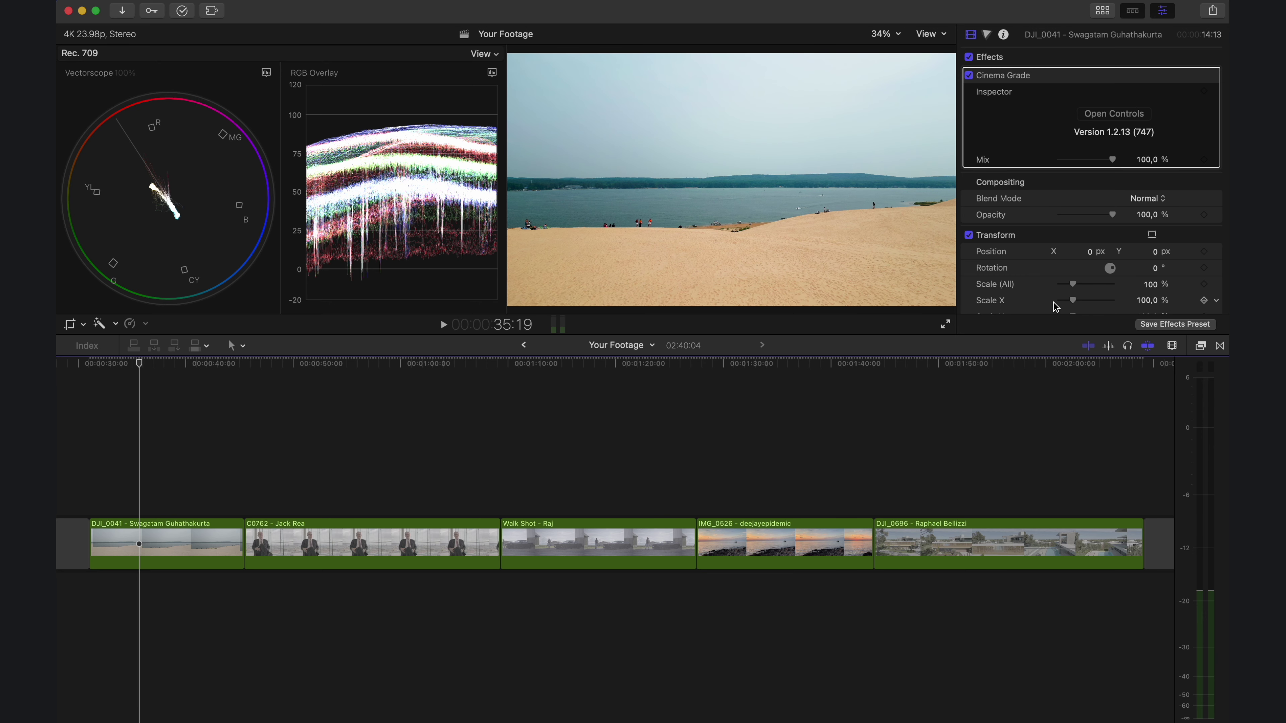
# - Launch Cinema Grade's full-screen grading window from the inspector's Open Controls button
pyautogui.click(1094, 115)
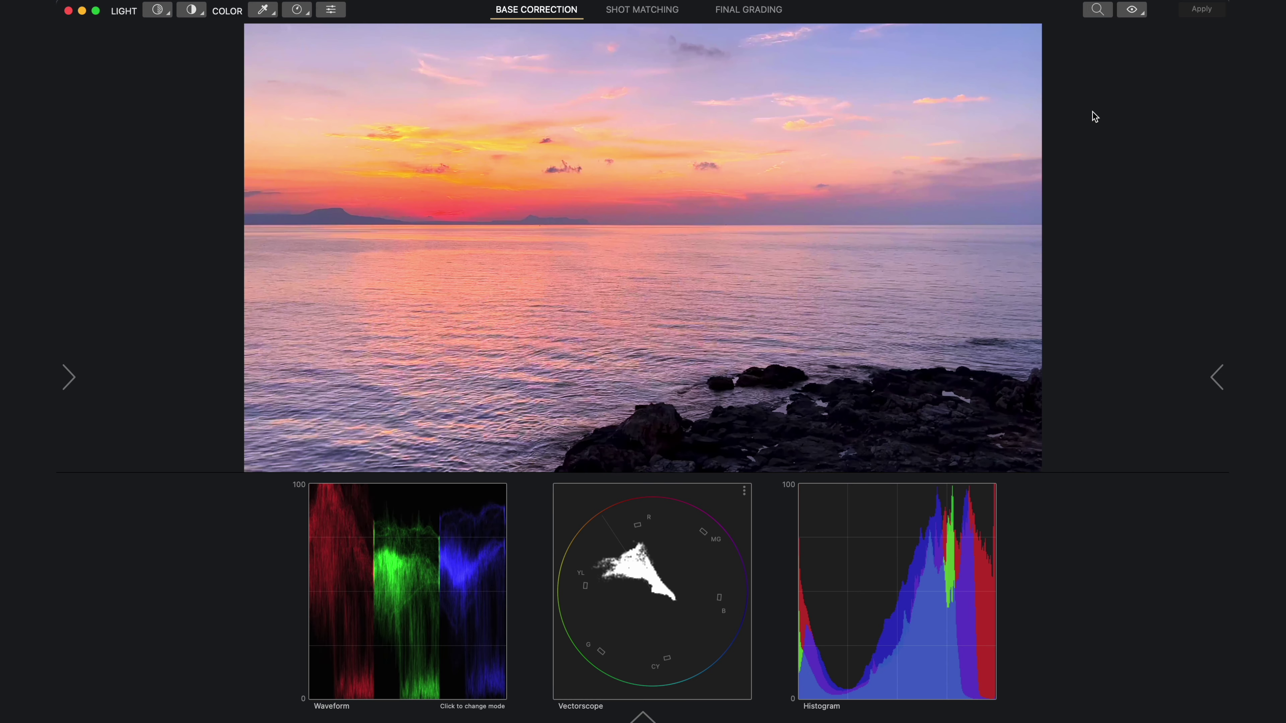
# - Group the man and car shots together and open the side-by-side Match Shots view
pyautogui.click(606, 11)
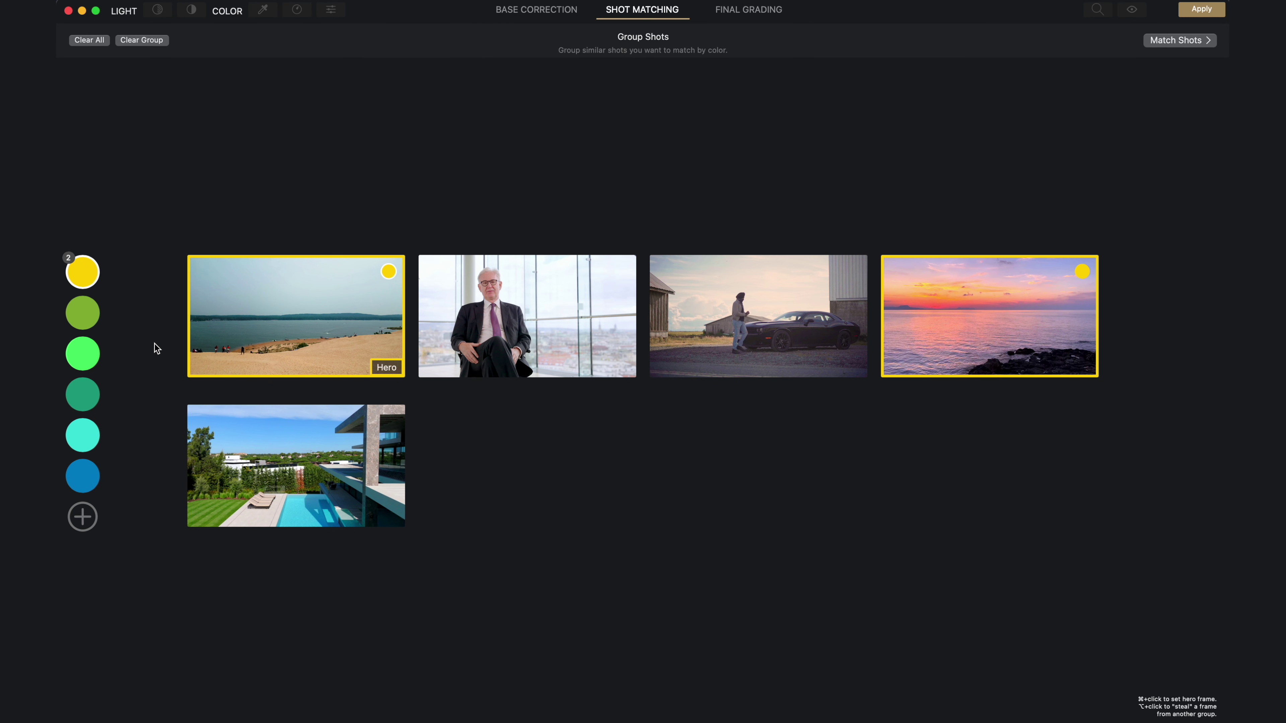
pyautogui.click(494, 335)
pyautogui.click(708, 324)
pyautogui.click(1180, 41)
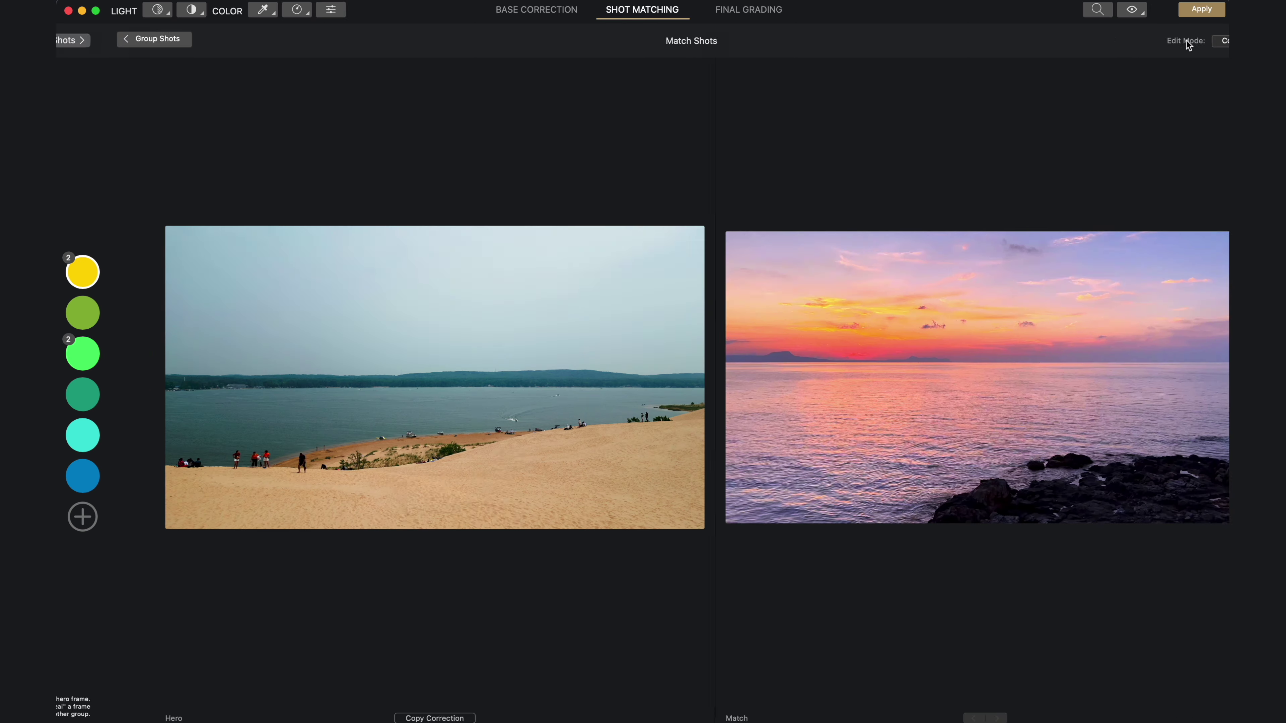
# - Drain the beach shot's colour to black-and-white in Final Grading
pyautogui.click(764, 14)
pyautogui.moveTo(634, 307); pyautogui.dragTo(780, 583)
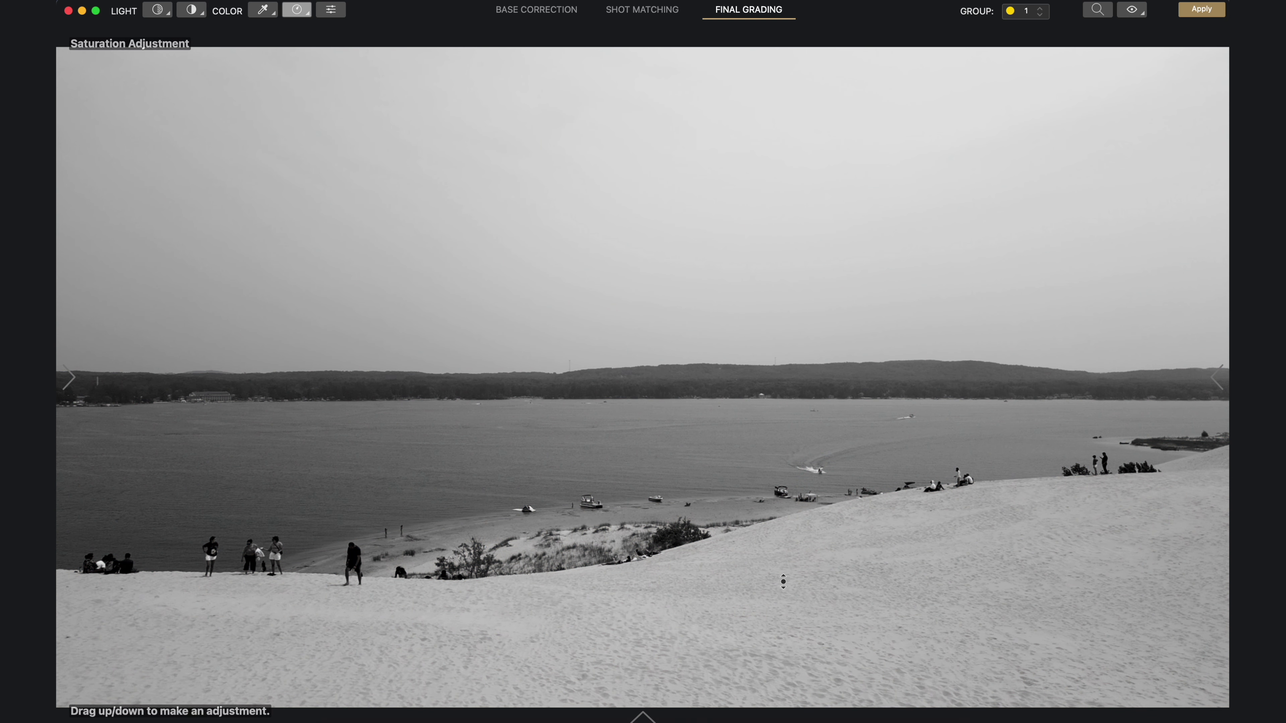
pyautogui.click(624, 14)
# - Give the pool-house shot heavy film grain and browse the LUTs in Look Selection
pyautogui.click(755, 15)
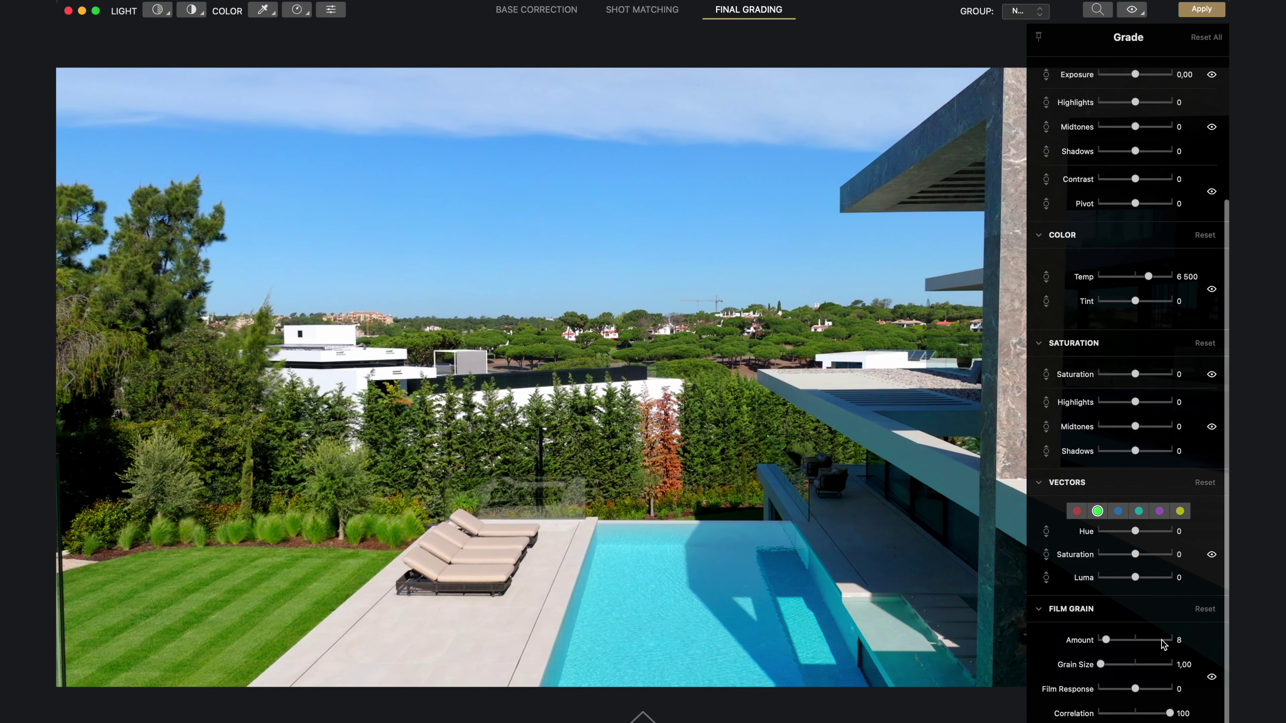
pyautogui.click(1162, 640)
pyautogui.click(80, 377)
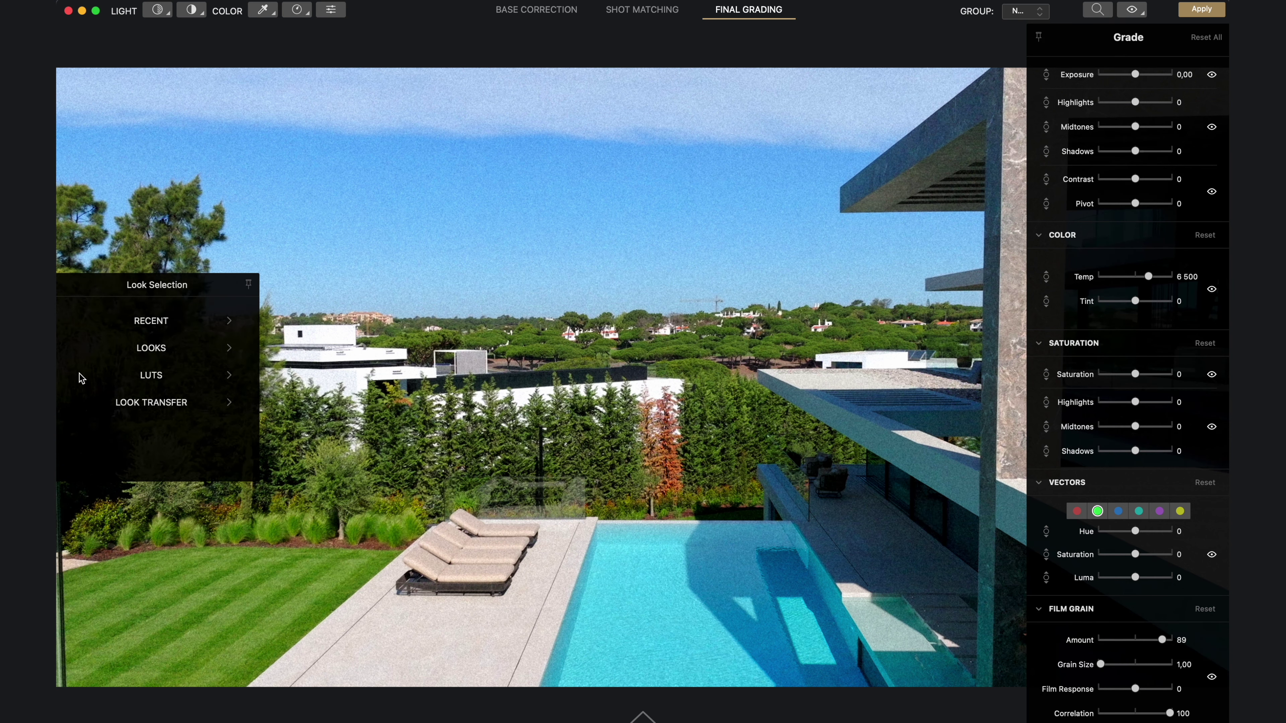
pyautogui.click(182, 385)
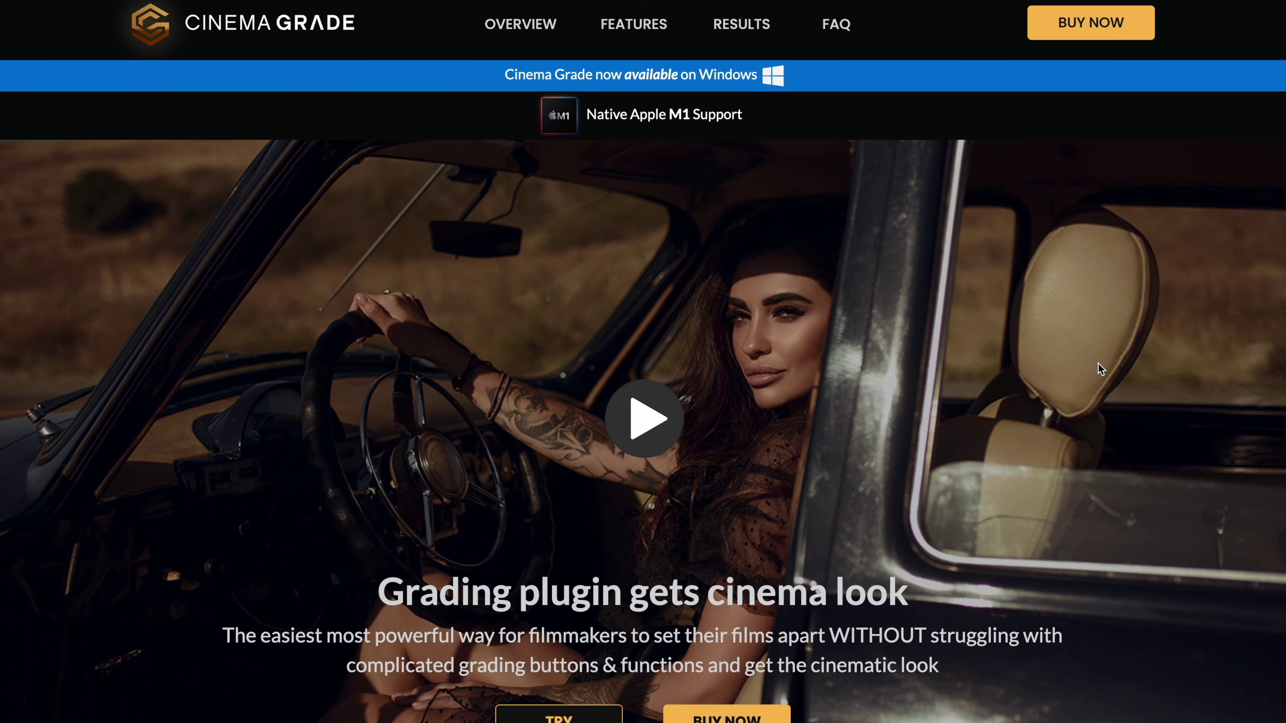
pyautogui.scroll(-5, 1098, 362)
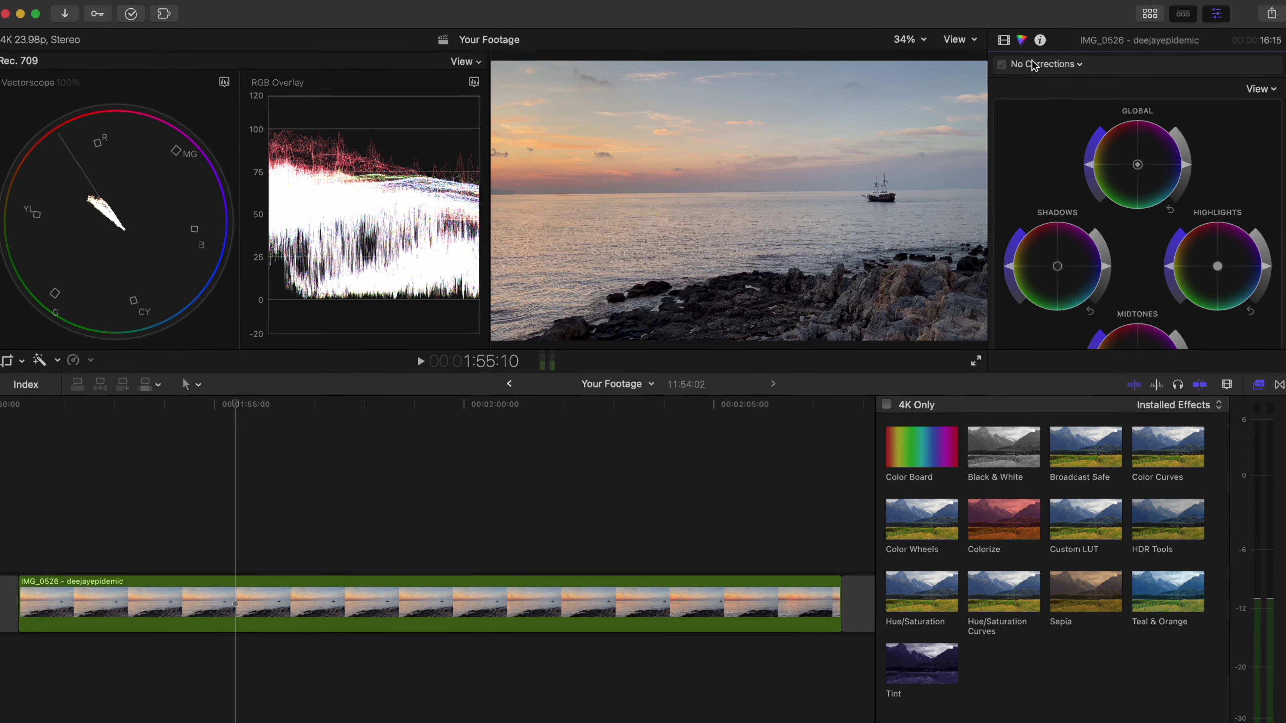
# - Add a Color Curves correction and raise a luma point sampled from the dark rocks
pyautogui.click(1048, 64)
pyautogui.click(950, 203)
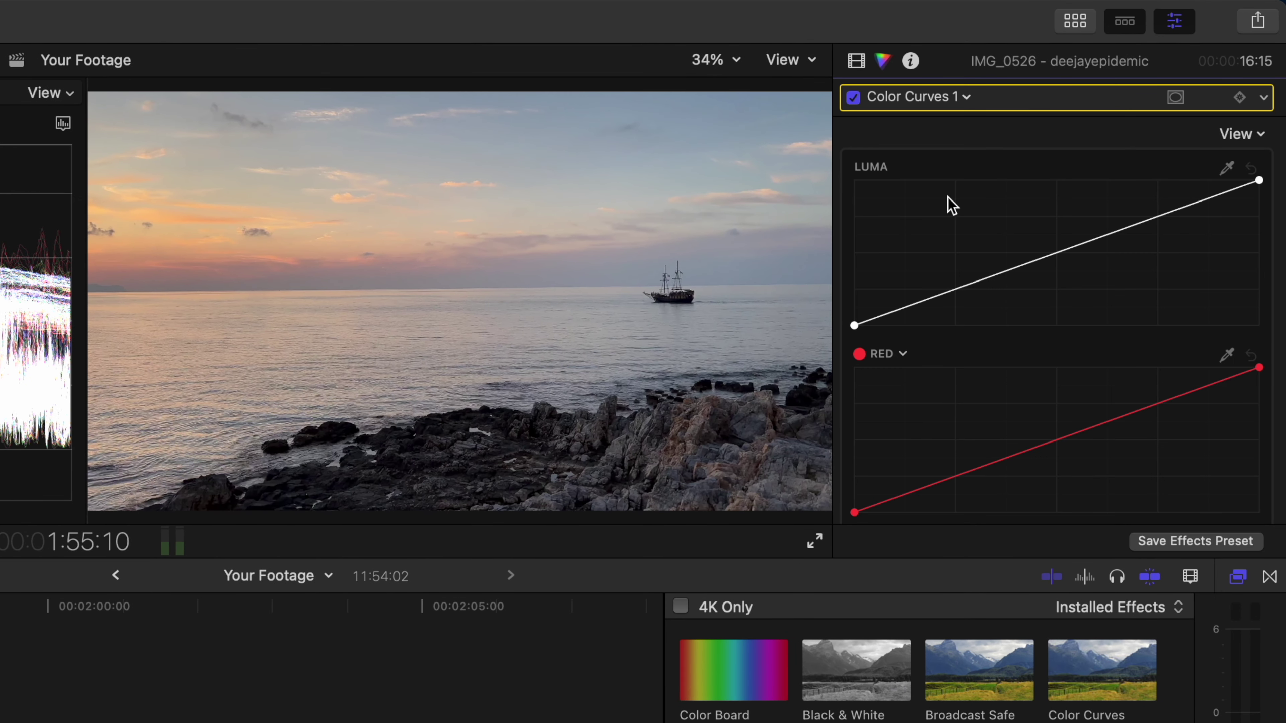
pyautogui.click(1227, 169)
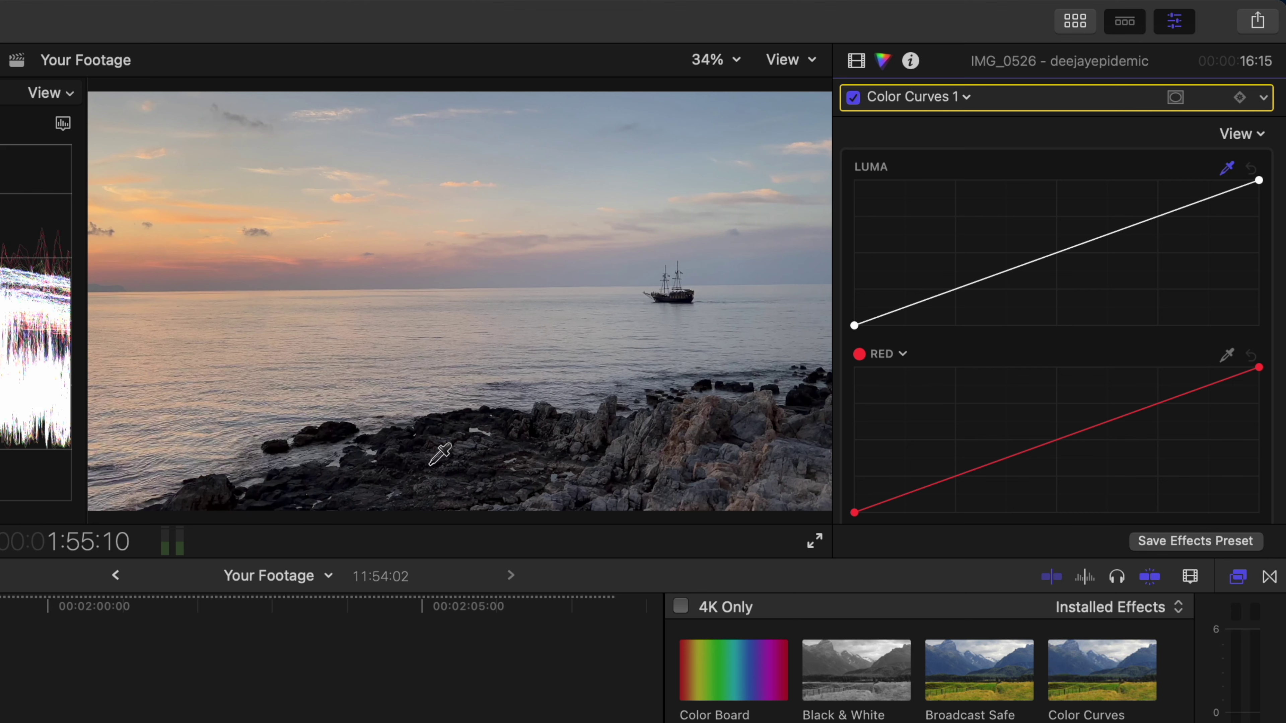
pyautogui.click(550, 393)
pyautogui.moveTo(900, 309); pyautogui.dragTo(893, 294)
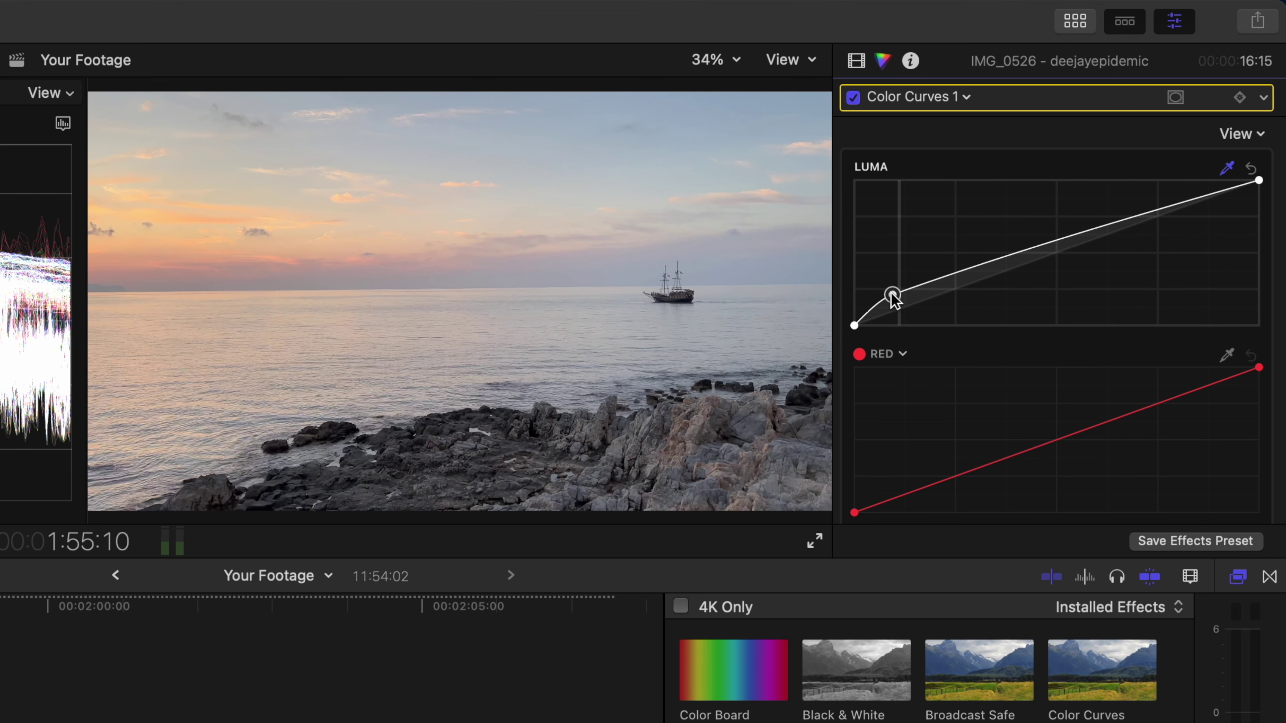
# - Raise a luma point sampled from the sky and pull a new midtone point down
pyautogui.click(214, 176)
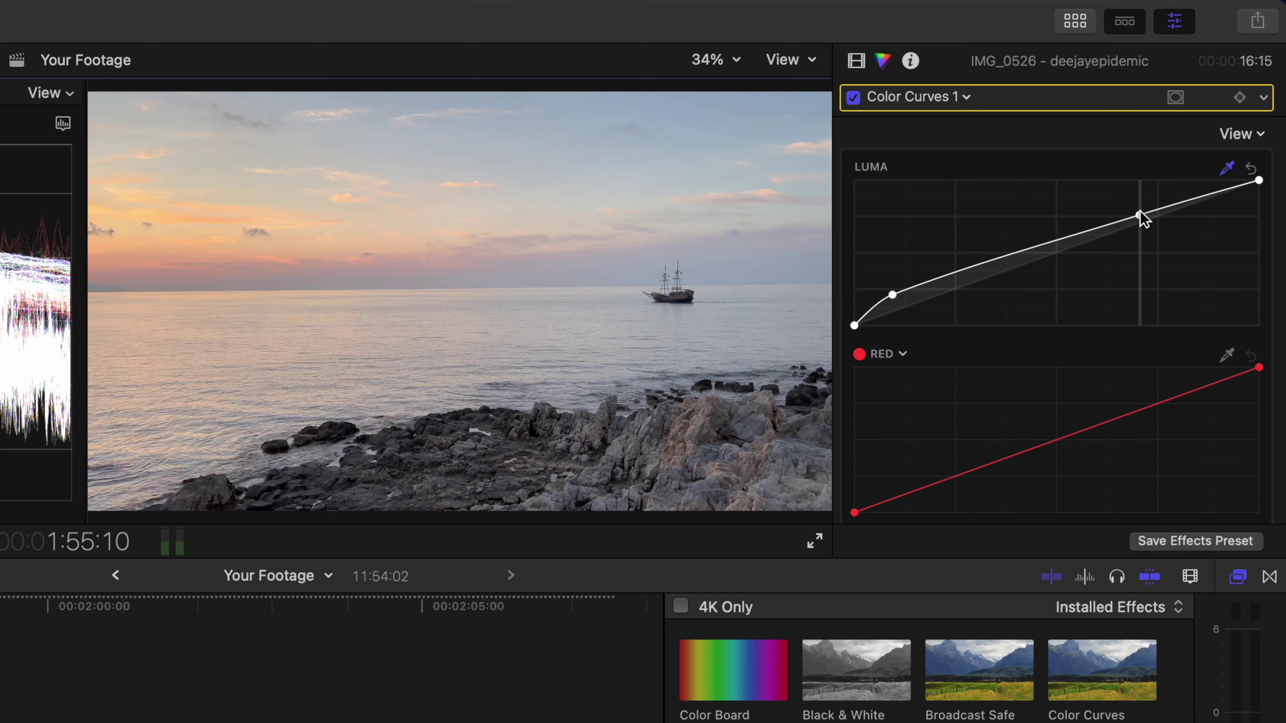
pyautogui.moveTo(1141, 214); pyautogui.dragTo(1140, 204)
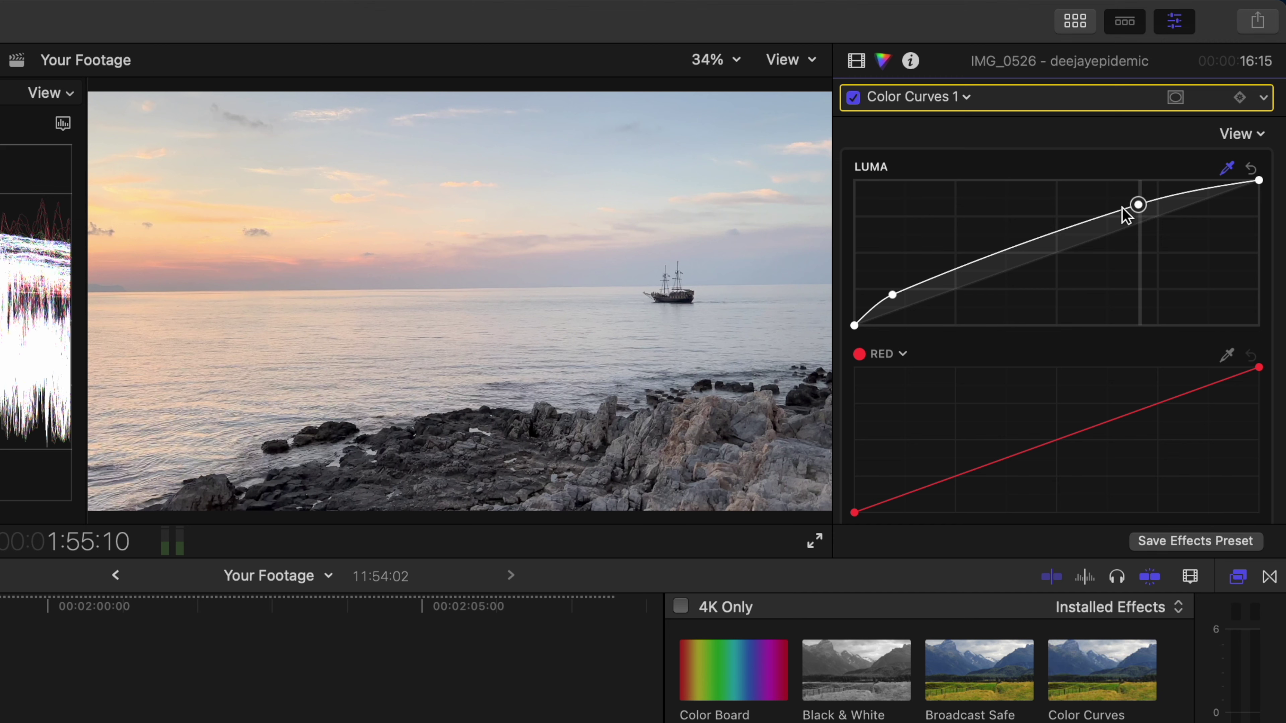
pyautogui.moveTo(1025, 248)
pyautogui.mouseDown()
pyautogui.moveTo(1045, 264)
pyautogui.moveTo(1041, 252)
pyautogui.mouseUp()
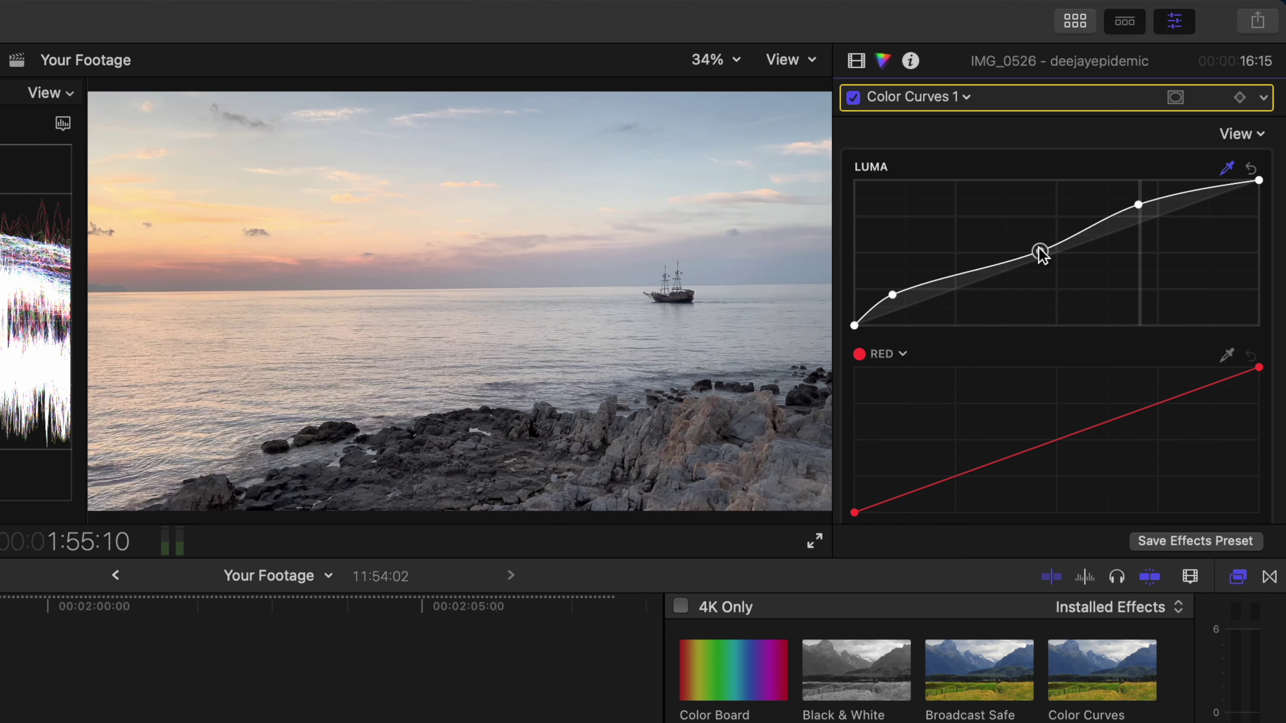
# - Add two Color Wheels corrections to the sunset clip
pyautogui.click(948, 100)
pyautogui.click(970, 230)
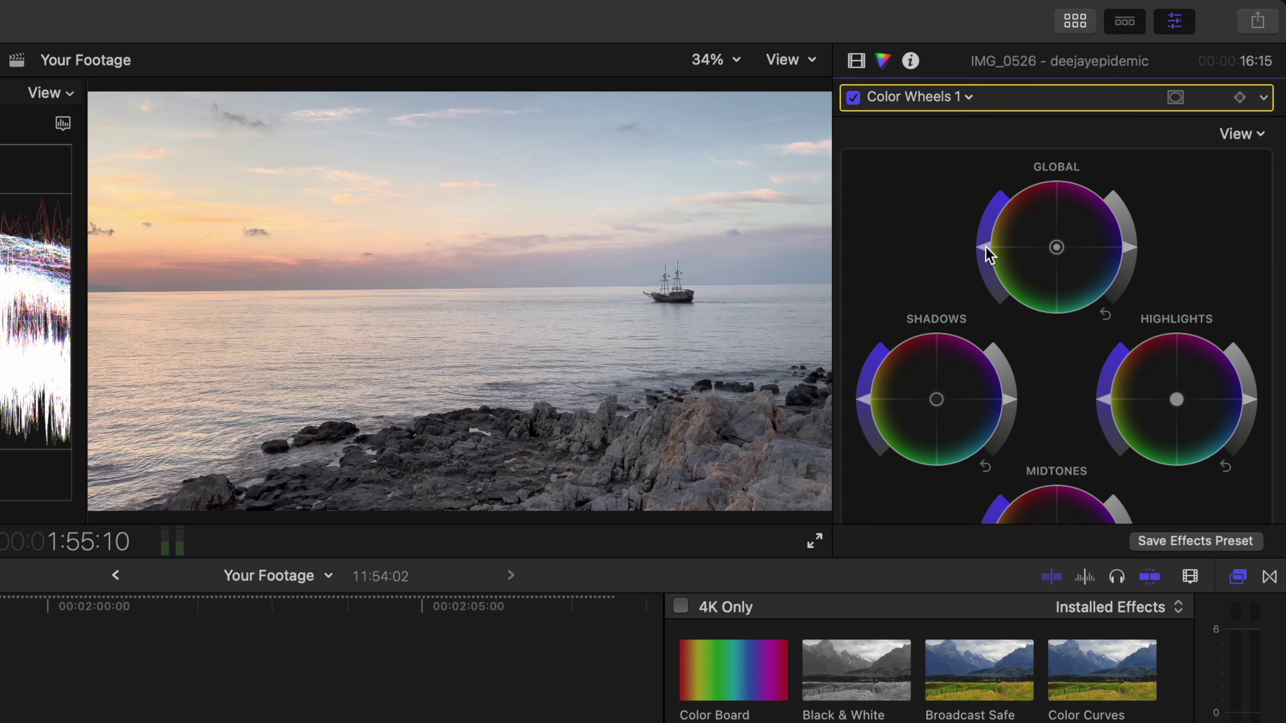
pyautogui.click(933, 102)
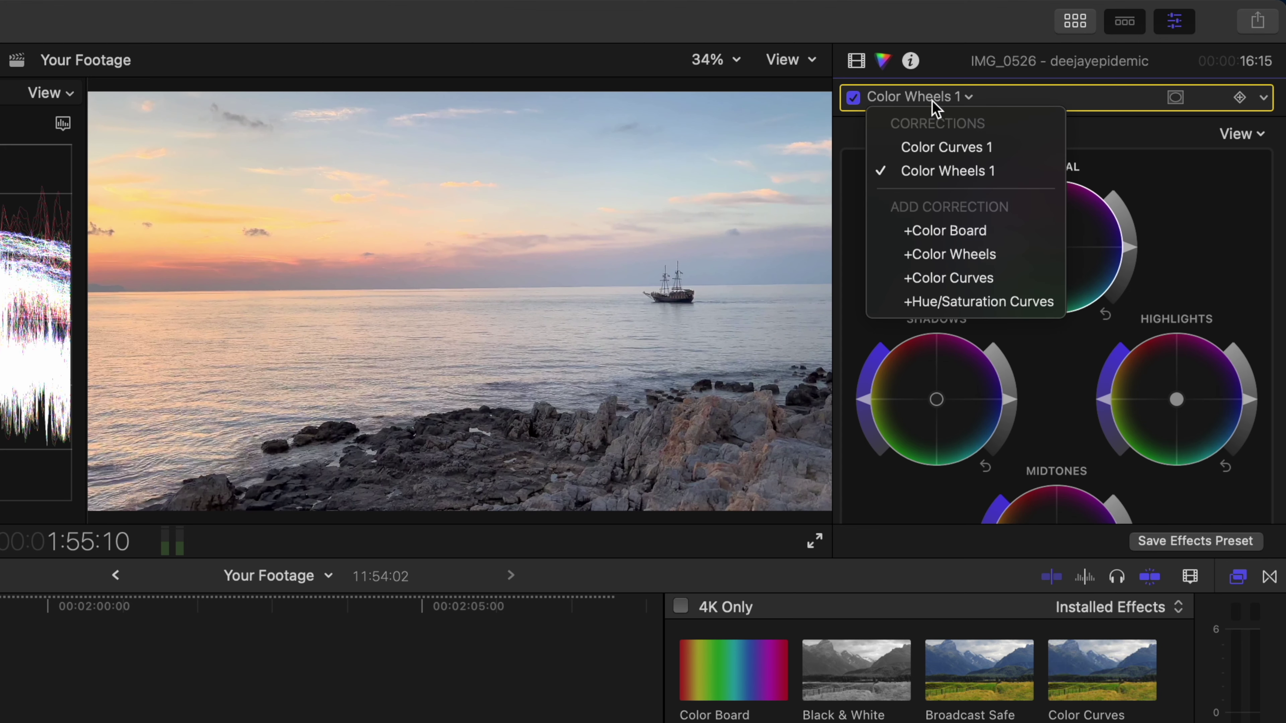
pyautogui.click(980, 253)
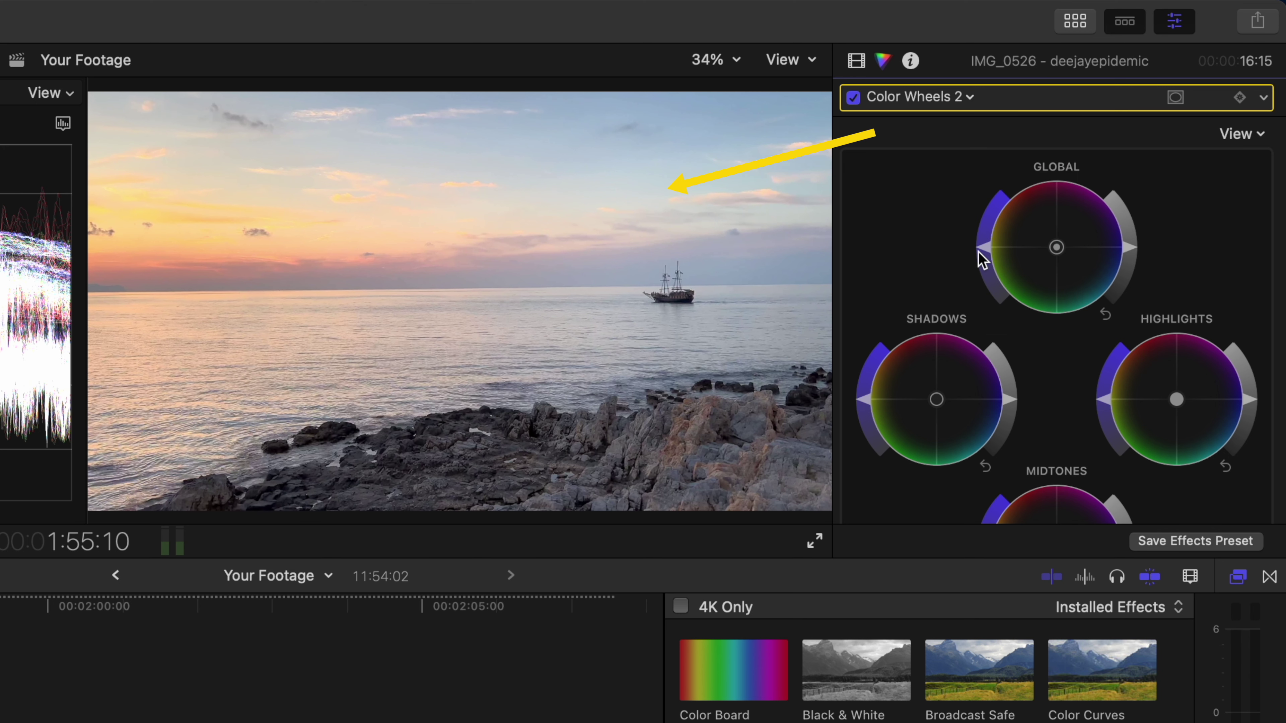
# - Add an HSL colour mask to Color Wheels 2
pyautogui.click(1173, 97)
pyautogui.click(1134, 128)
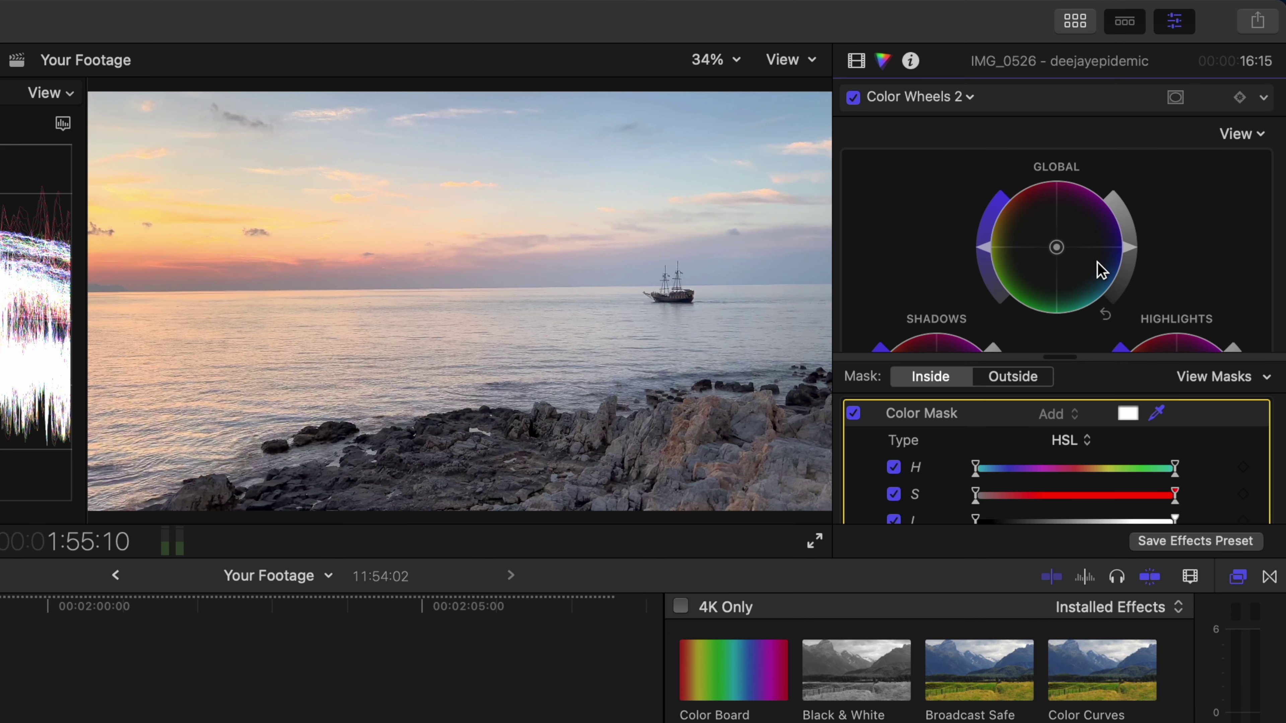
pyautogui.click(1081, 445)
pyautogui.click(1068, 439)
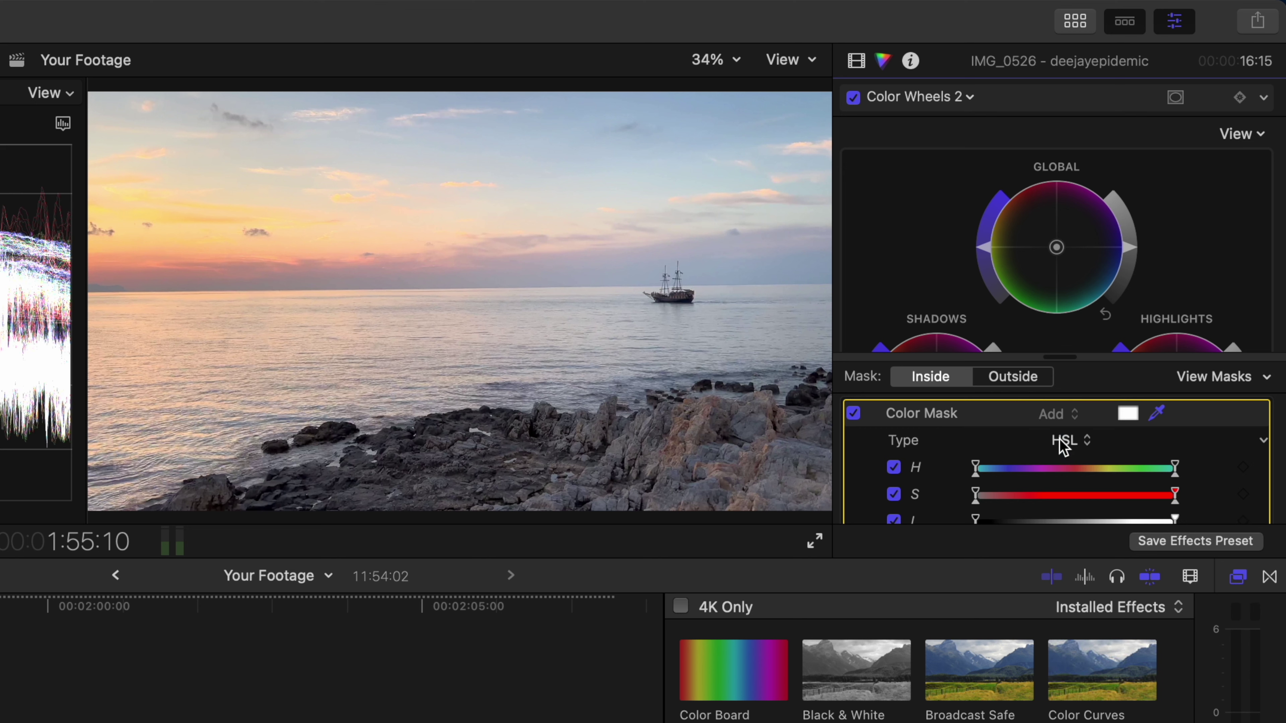
pyautogui.scroll(-2, 980, 449)
# - Key the mask on luminance only, exclude darker tones, and soften its edges with View Masks on
pyautogui.click(894, 435)
pyautogui.click(894, 463)
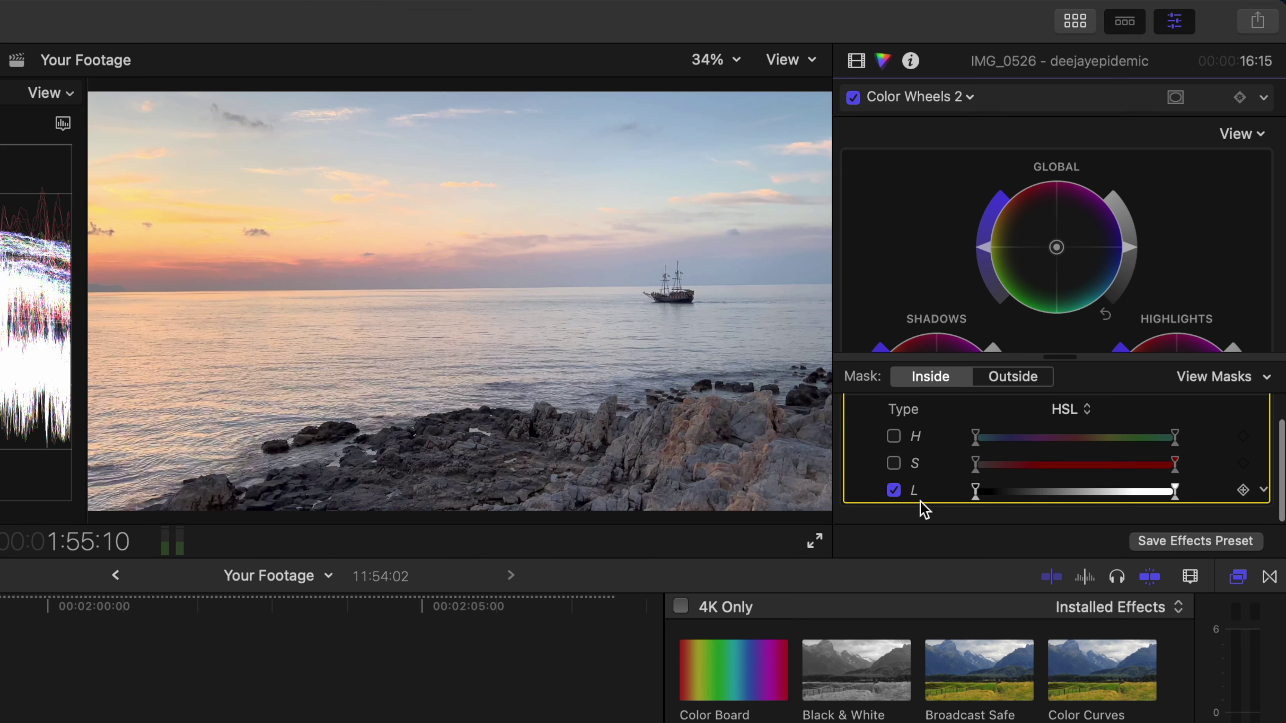
pyautogui.moveTo(979, 489); pyautogui.dragTo(1062, 490)
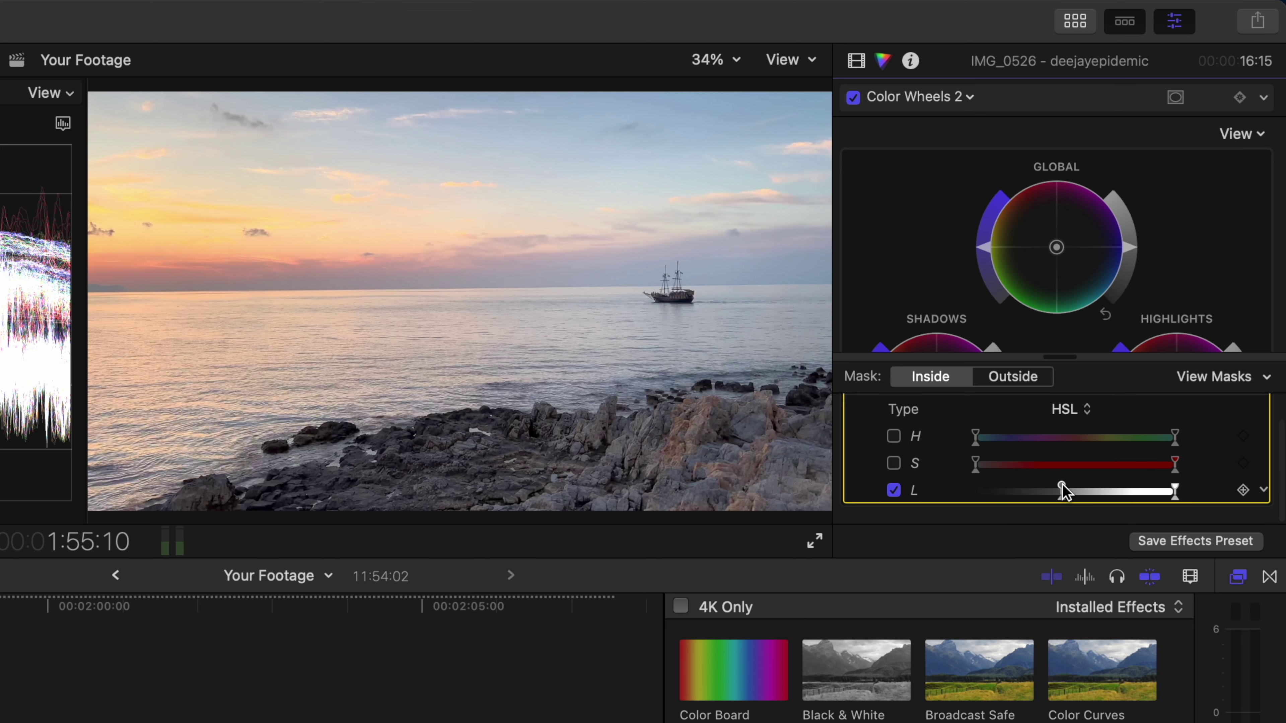
pyautogui.click(1203, 381)
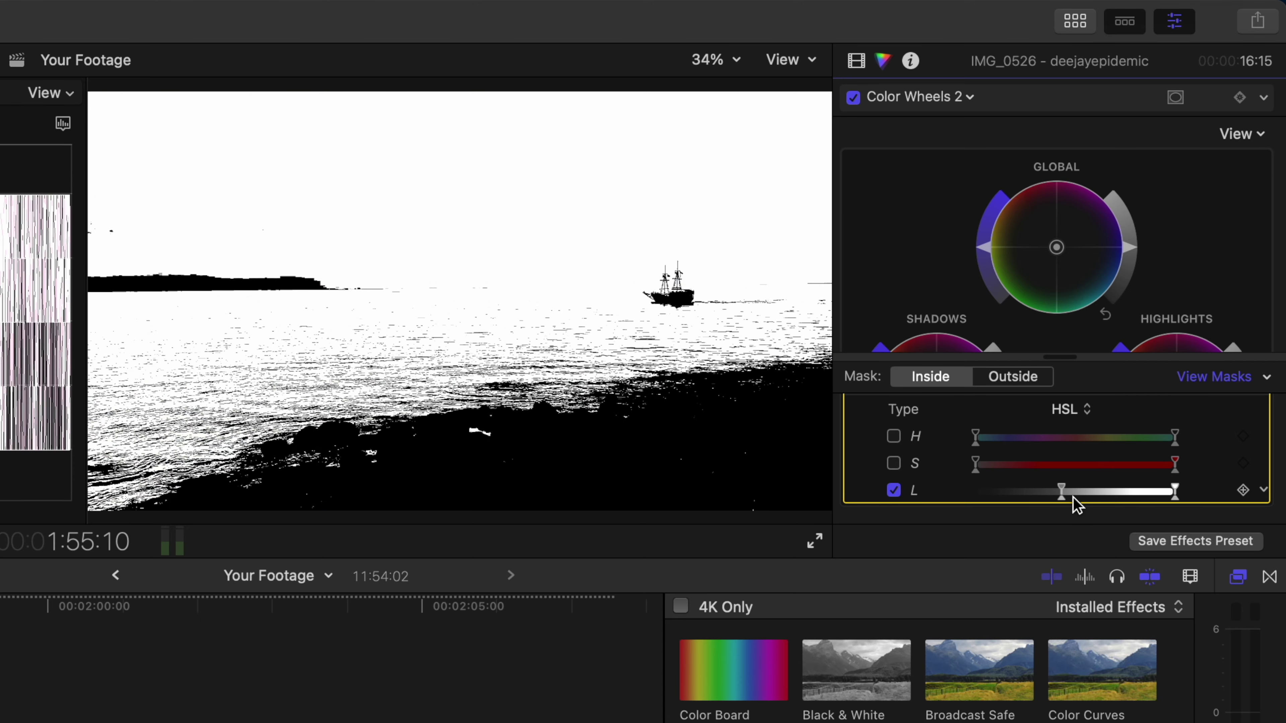
pyautogui.moveTo(1064, 505)
pyautogui.mouseDown()
pyautogui.moveTo(1019, 497)
pyautogui.moveTo(1094, 492)
pyautogui.moveTo(1036, 504)
pyautogui.moveTo(1077, 490)
pyautogui.mouseUp()
# - With View Masks off, push the Global wheel toward orange and set Tint to 14,0
pyautogui.click(1193, 384)
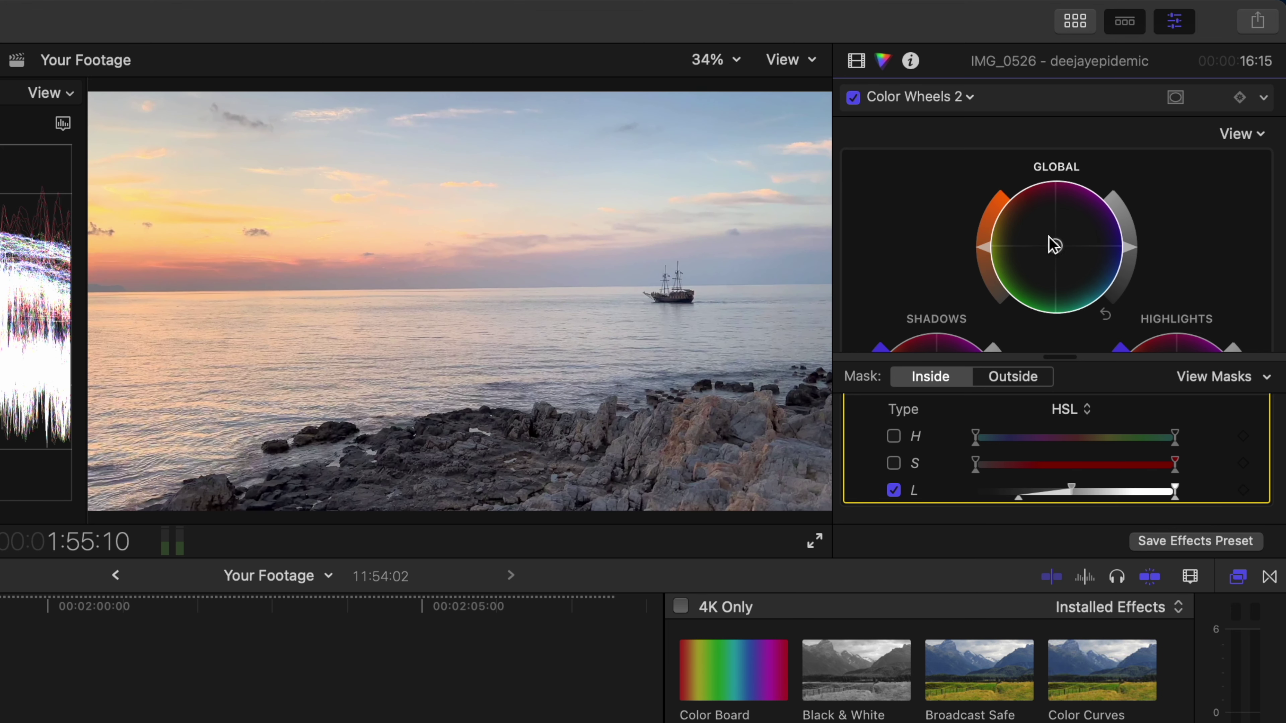
pyautogui.moveTo(1057, 244); pyautogui.dragTo(1025, 218)
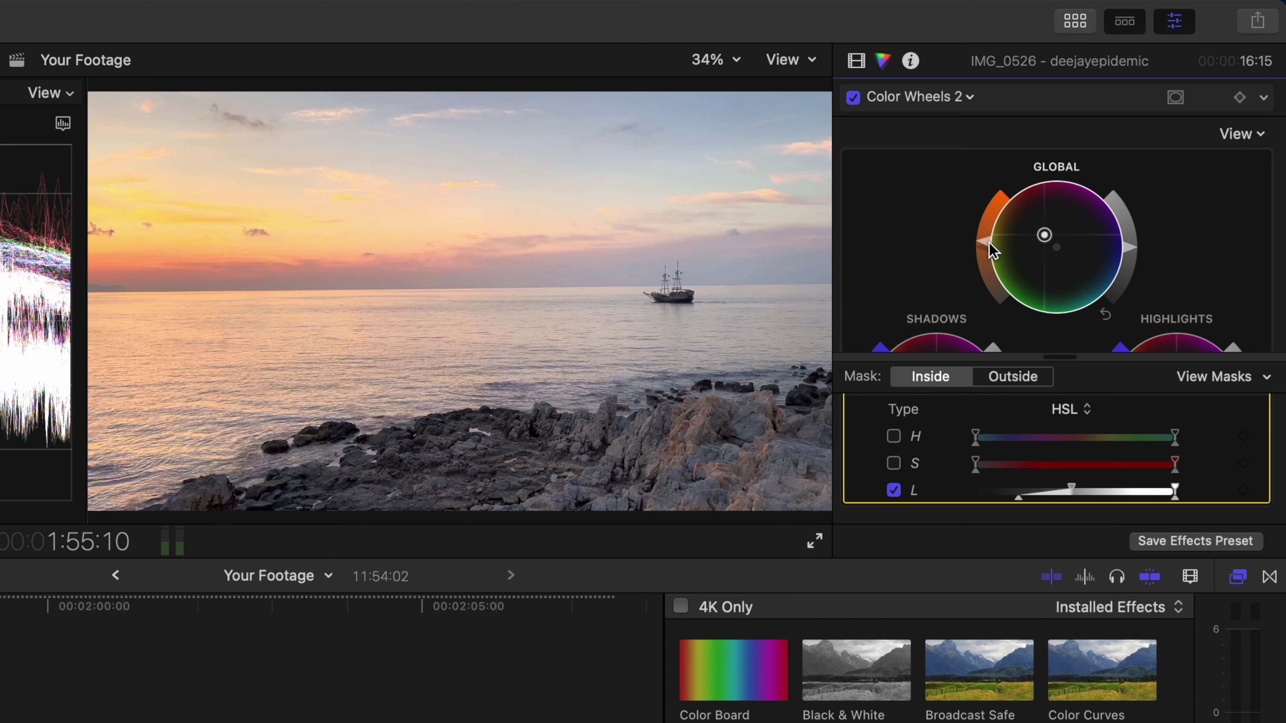
pyautogui.scroll(-5, 903, 271)
pyautogui.scroll(-5, 899, 268)
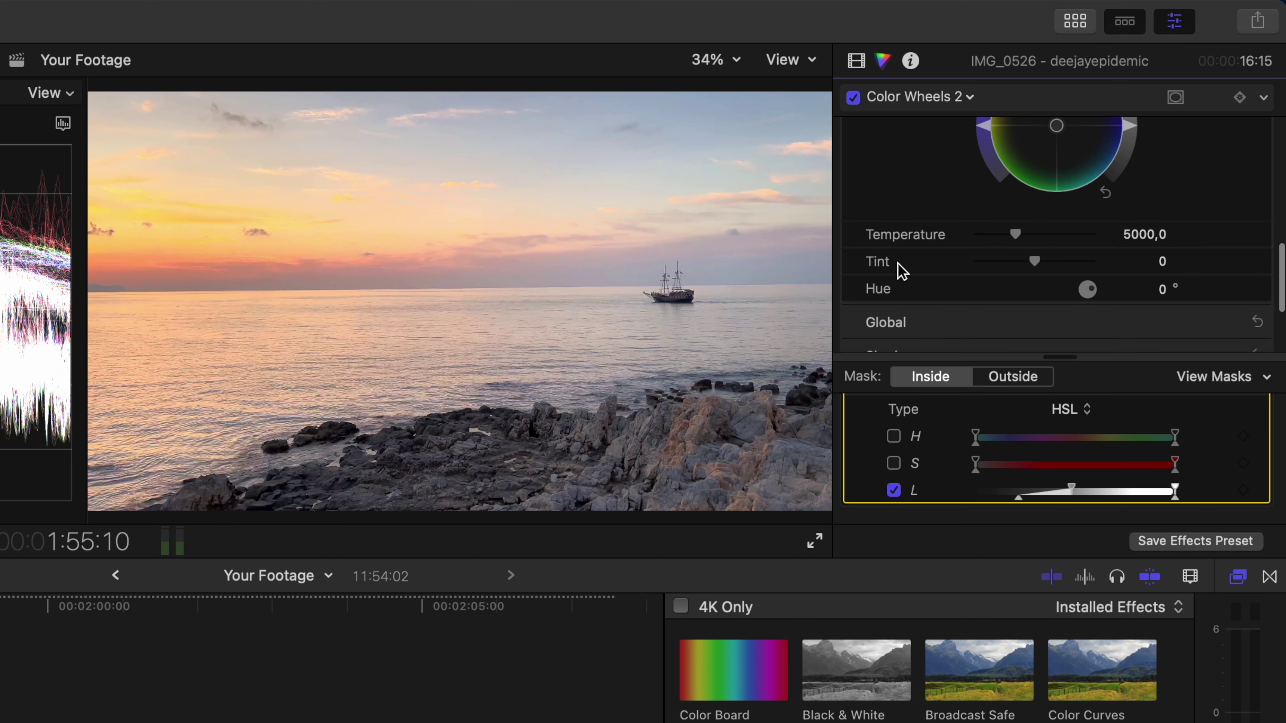
pyautogui.moveTo(1033, 231)
pyautogui.mouseDown()
pyautogui.moveTo(1023, 231)
pyautogui.moveTo(1049, 230)
pyautogui.mouseUp()
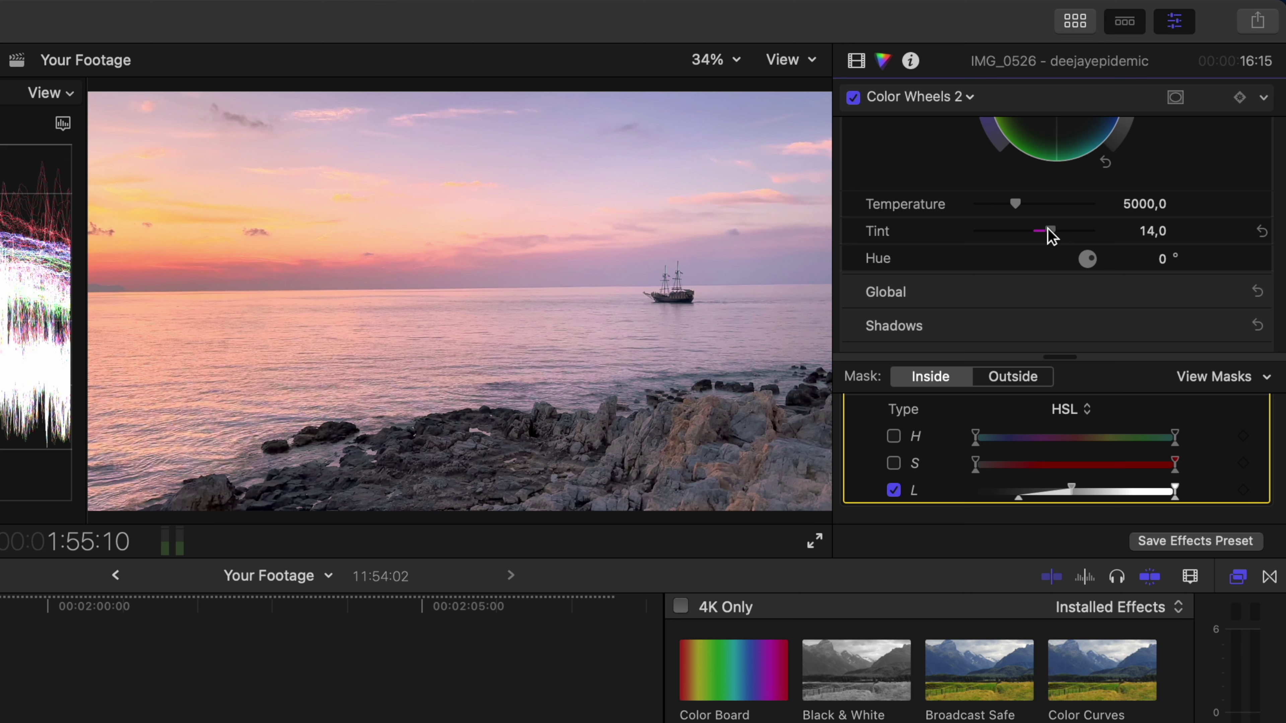
# - Toggle the sky grade's Color Mask off and on repeatedly in the Video inspector, leaving it enabled
pyautogui.click(857, 62)
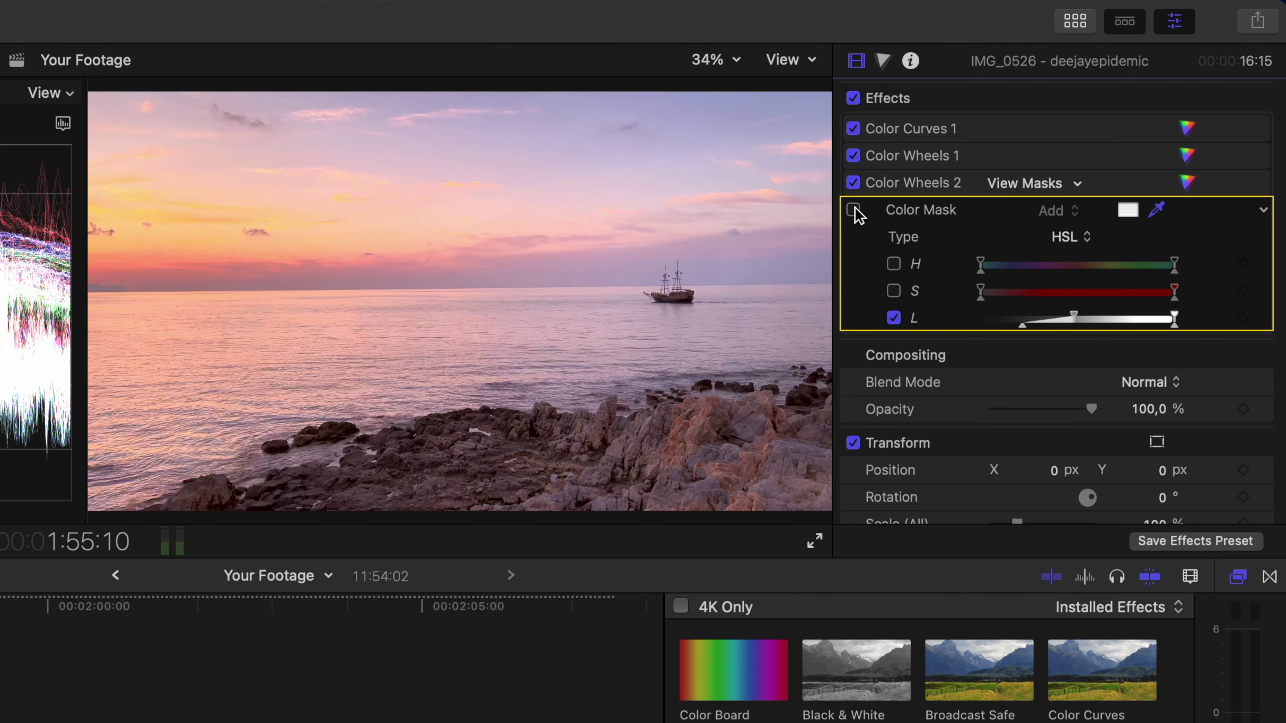
pyautogui.click(856, 210)
pyautogui.click(854, 210)
pyautogui.click(854, 210)
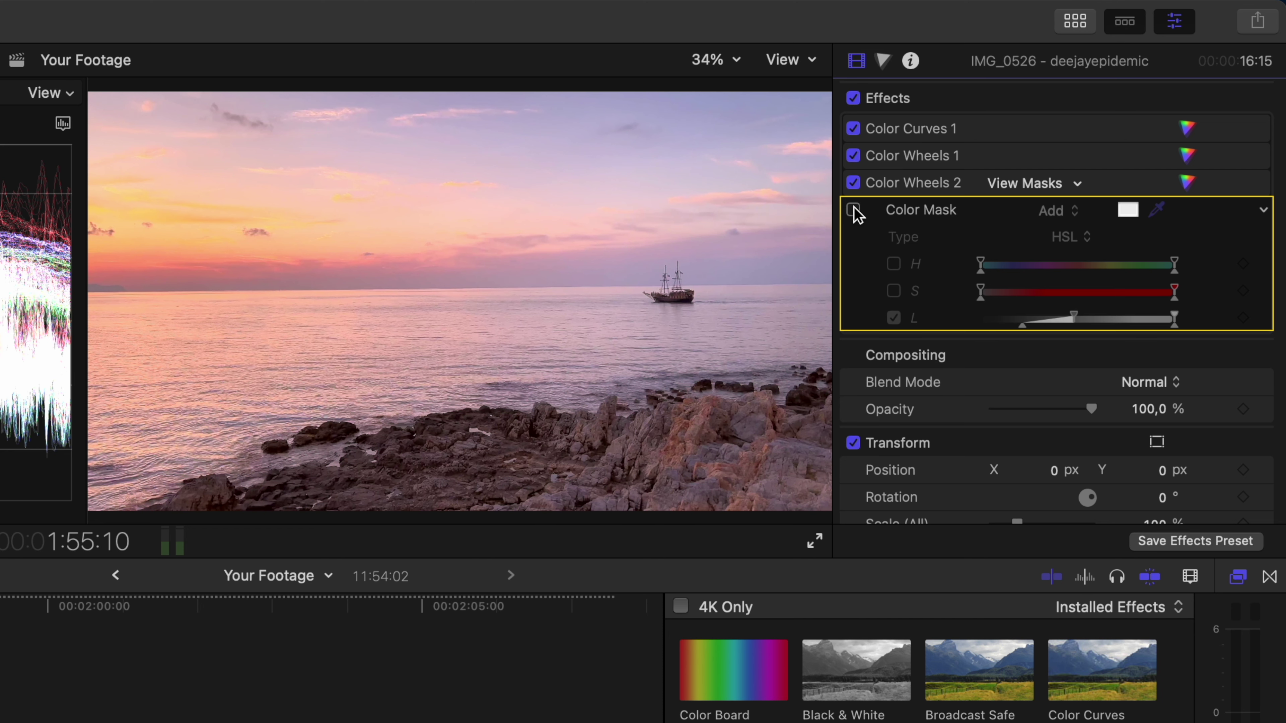
pyautogui.click(854, 209)
pyautogui.click(855, 209)
pyautogui.click(854, 209)
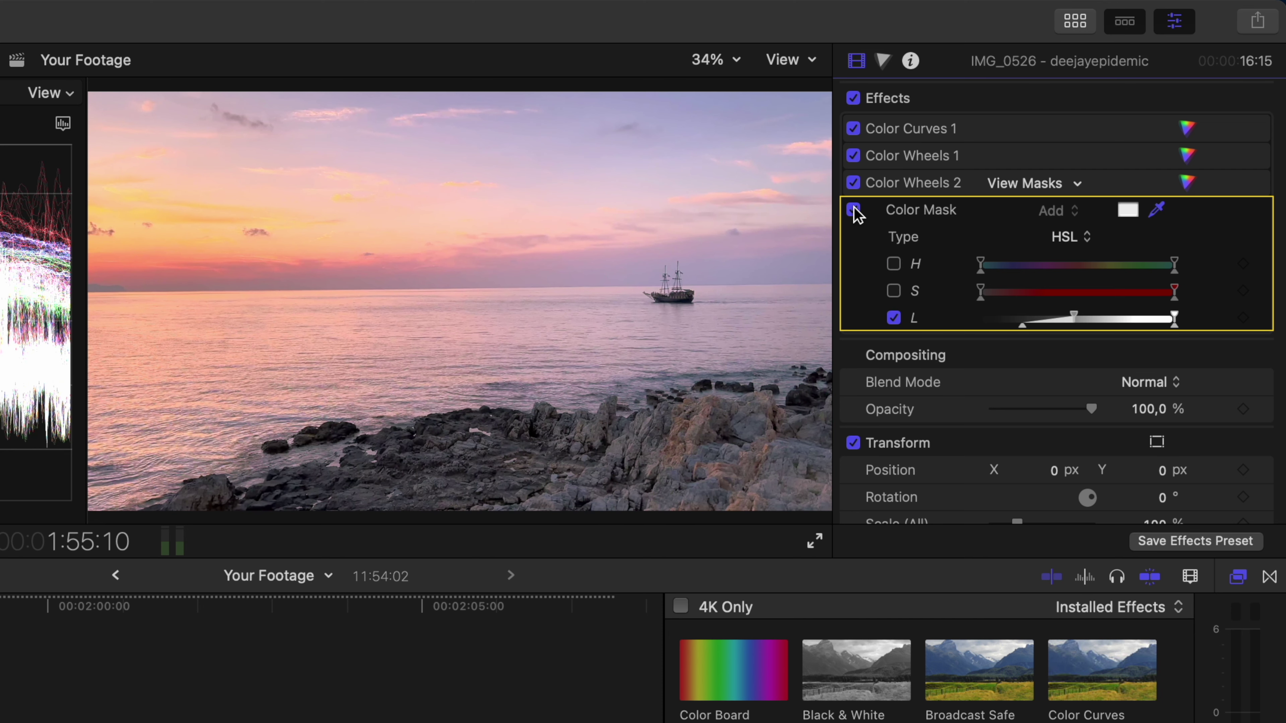
pyautogui.click(854, 209)
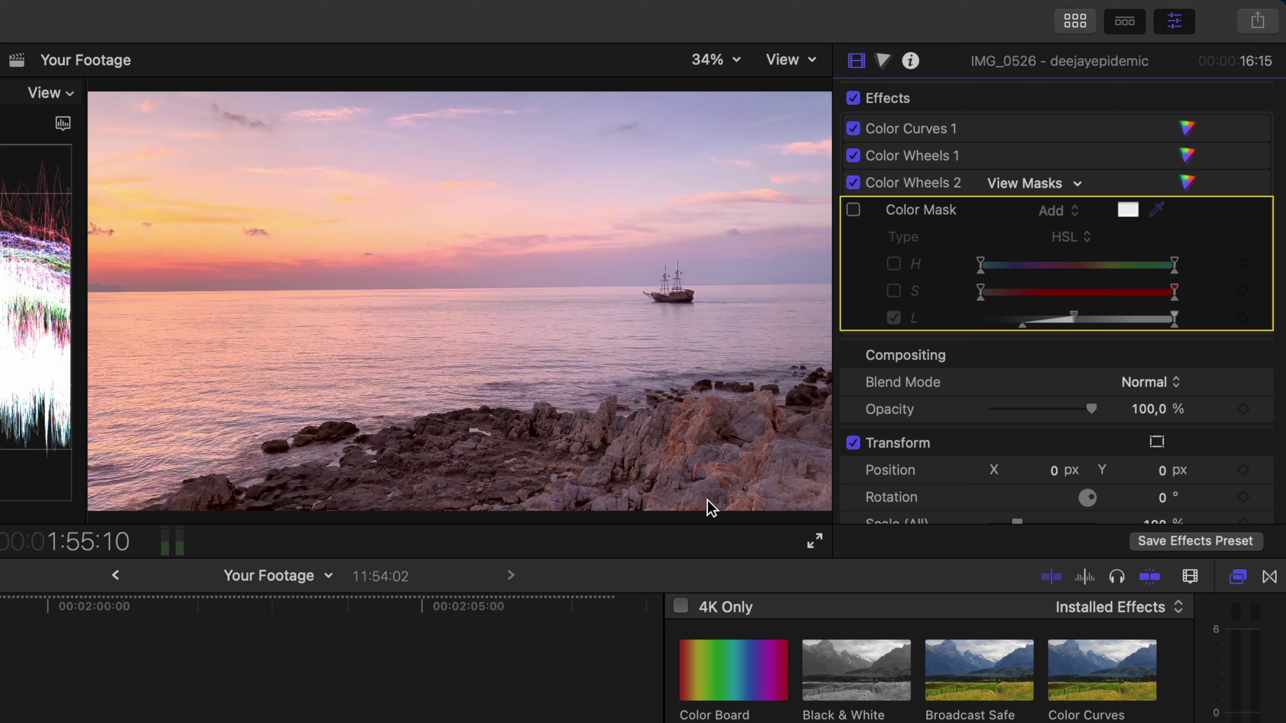
pyautogui.click(854, 209)
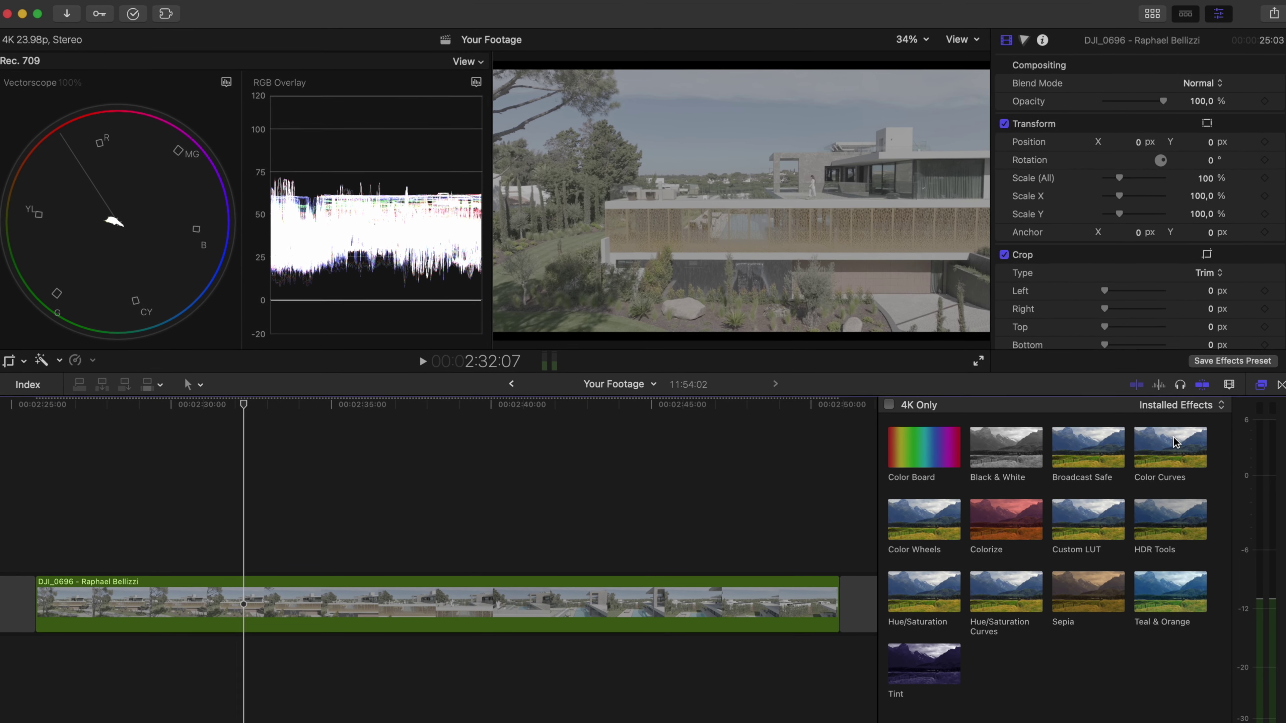
# - Add Color Wheels 1 to DJI_0696, slightly raise Global brightness, and toggle it to compare
pyautogui.click(1047, 64)
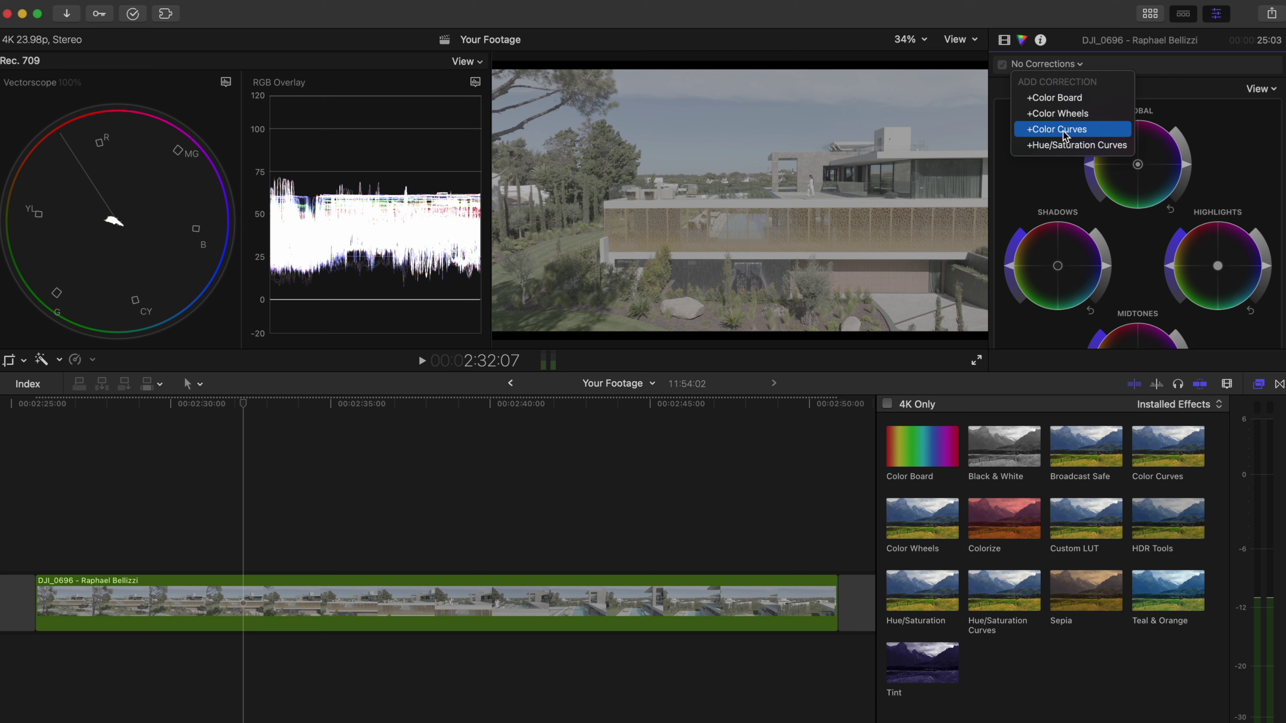
pyautogui.click(1064, 114)
pyautogui.moveTo(1191, 175); pyautogui.dragTo(1199, 162)
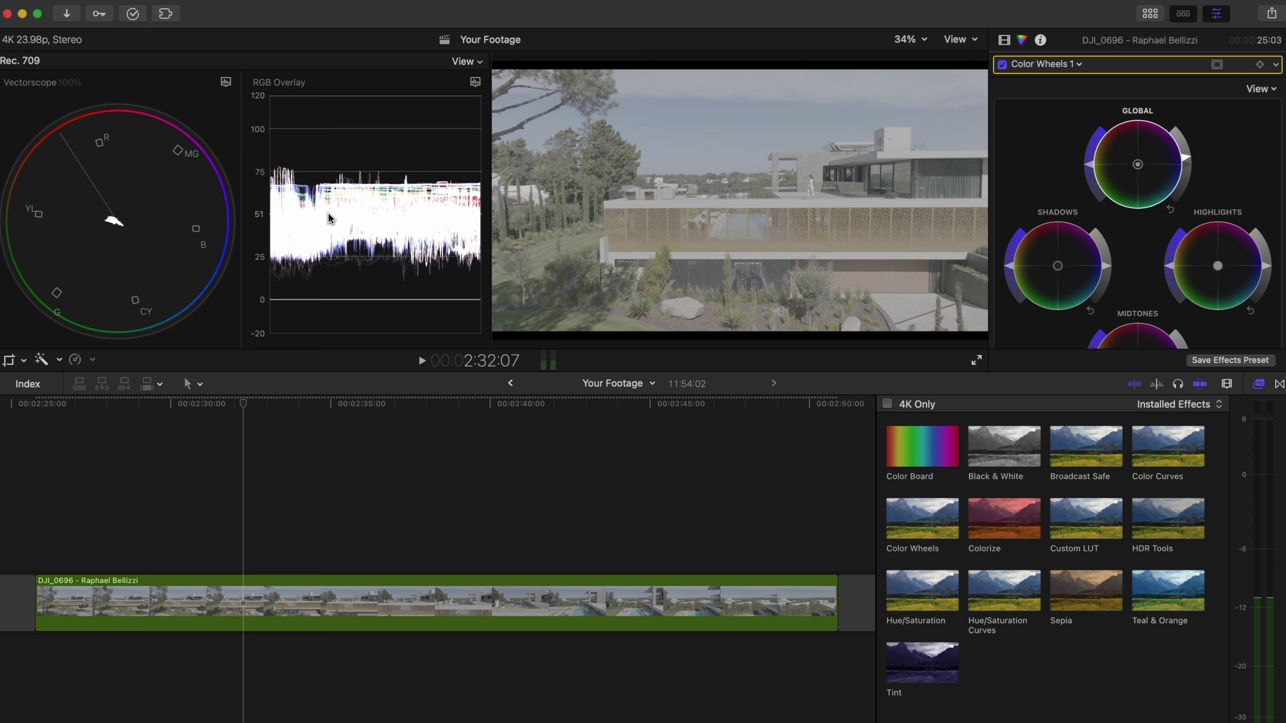
pyautogui.click(1003, 65)
pyautogui.click(1003, 65)
pyautogui.click(1005, 42)
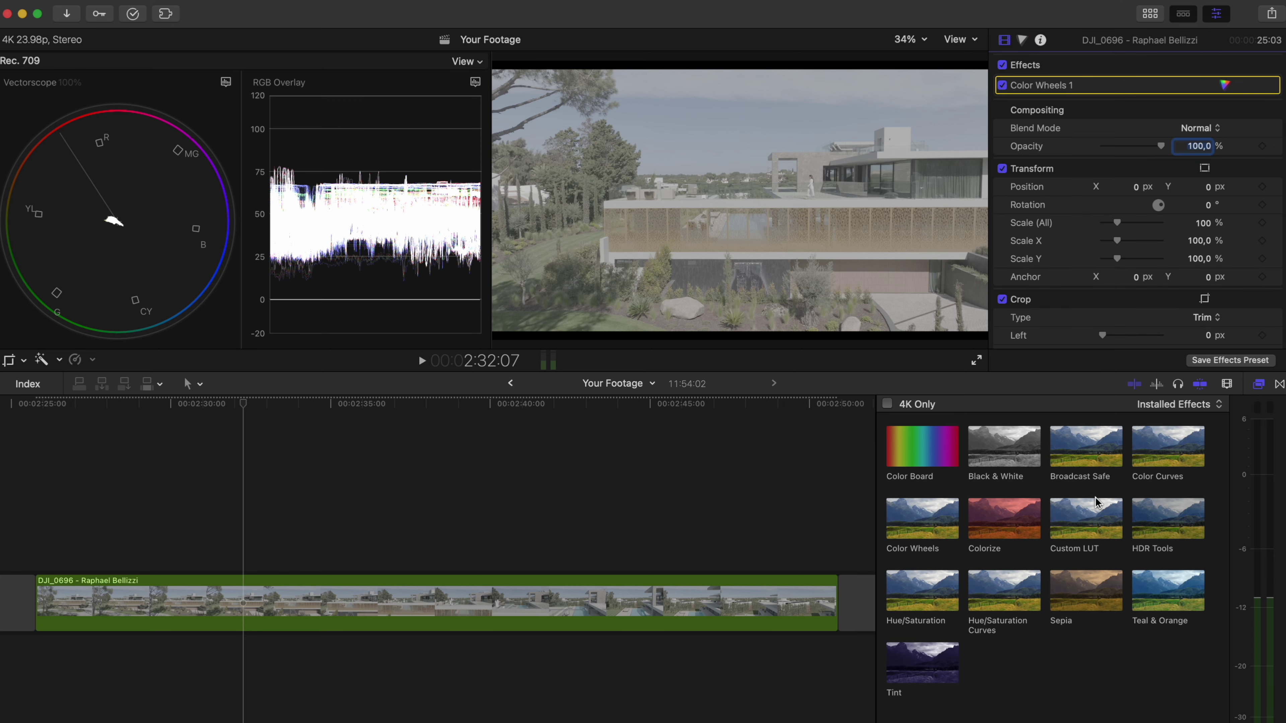
# - Apply a Custom LUT set to Cam LUTs > DJI Mavic 3 D-Log to Rec.709 V1
pyautogui.moveTo(1095, 503); pyautogui.dragTo(745, 603)
pyautogui.click(1170, 121)
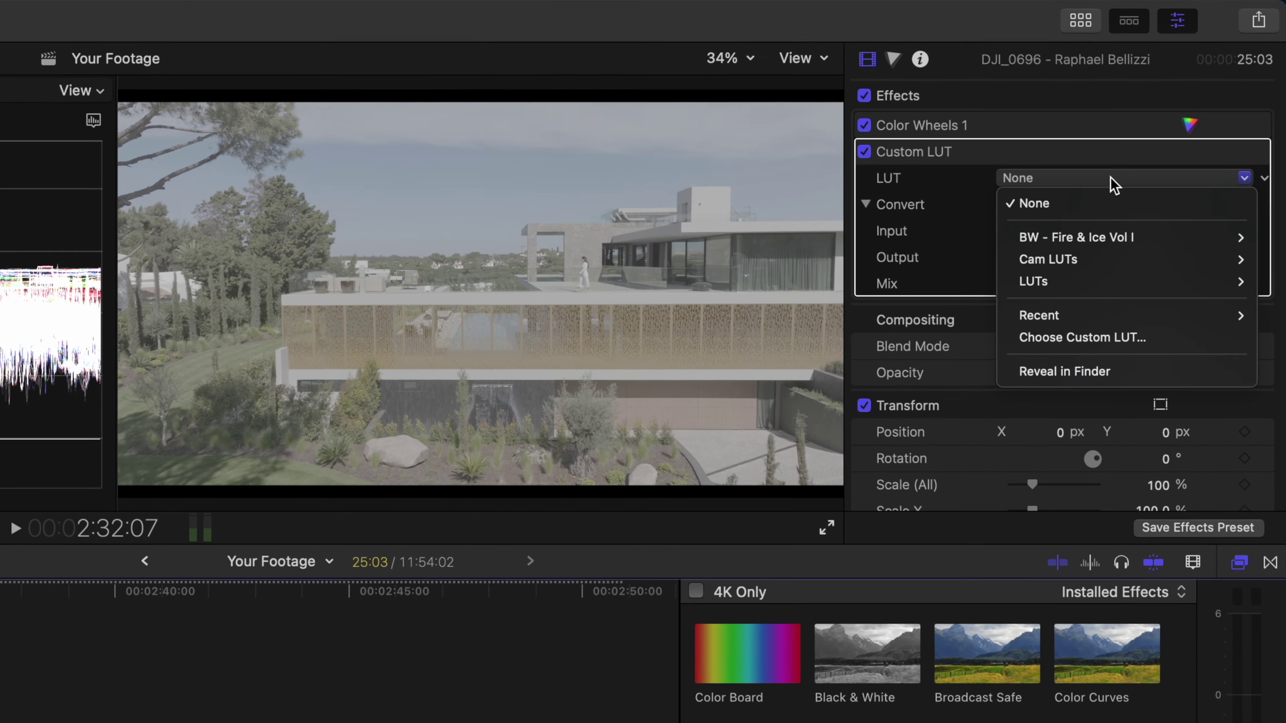
pyautogui.moveTo(1074, 259)
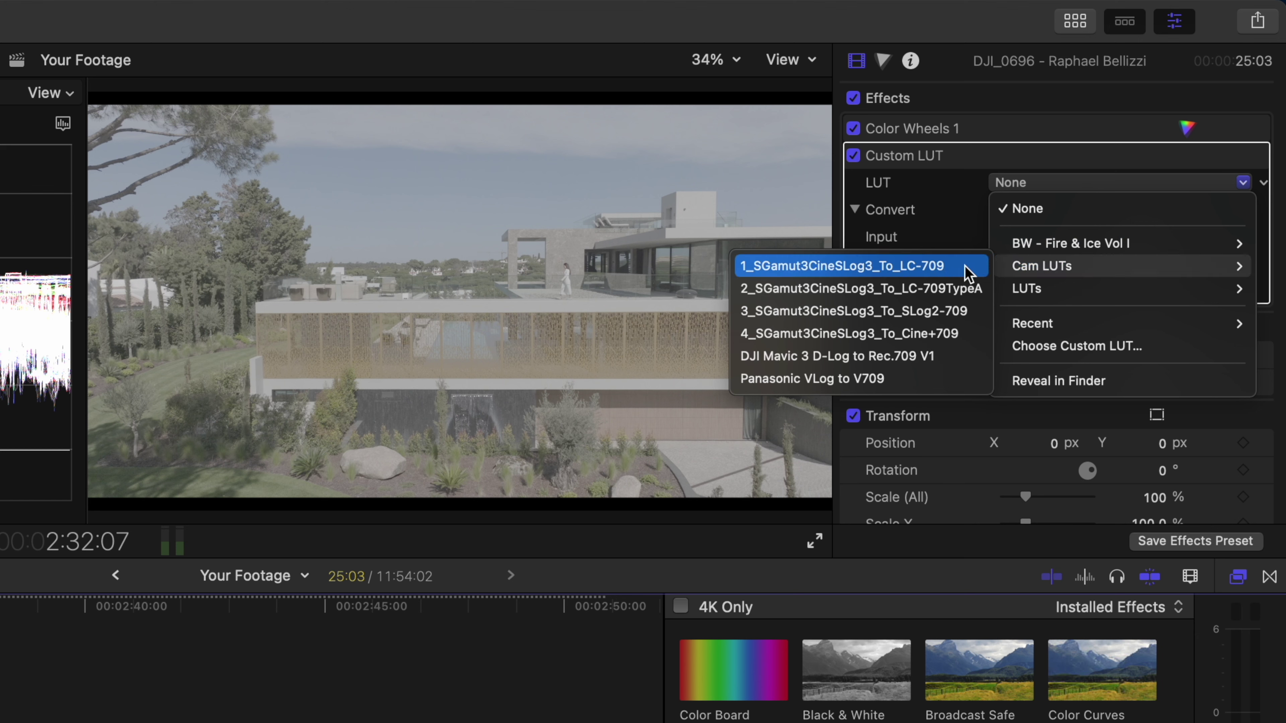
pyautogui.click(862, 357)
# - Toggle Color Wheels 1 off and on to compare, leaving it enabled
pyautogui.click(854, 129)
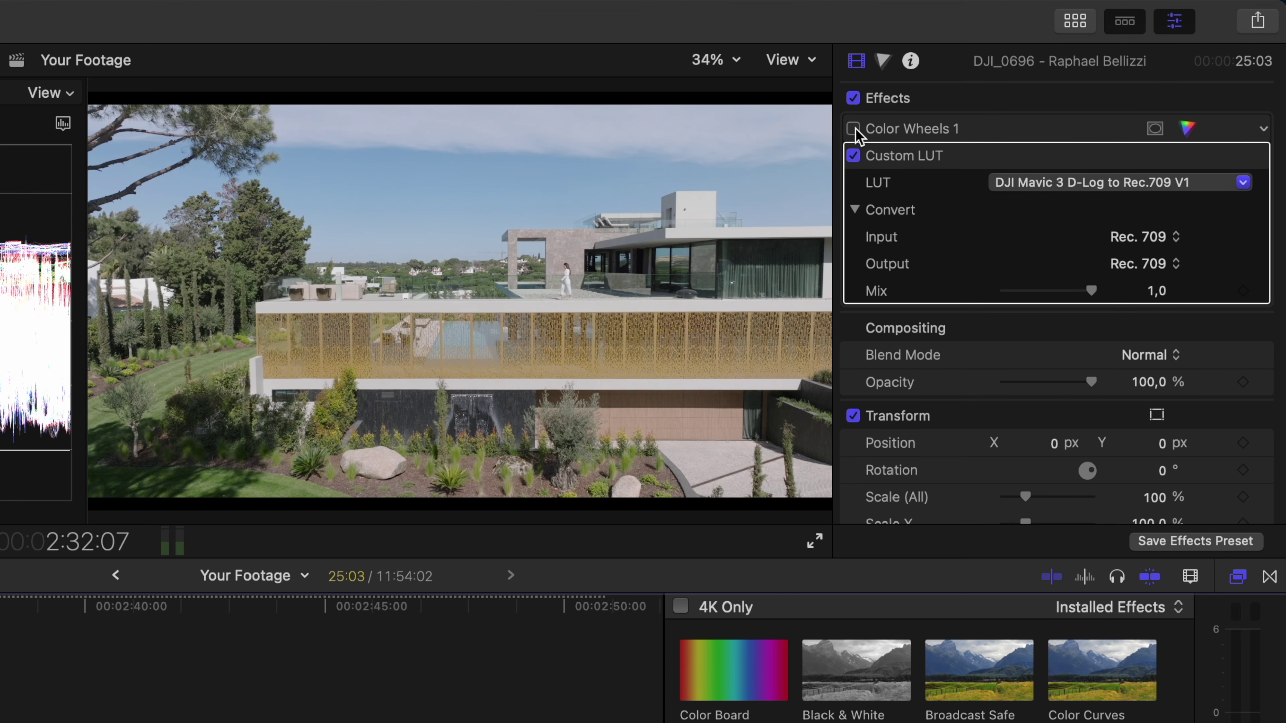
pyautogui.click(855, 128)
pyautogui.click(854, 128)
pyautogui.click(854, 129)
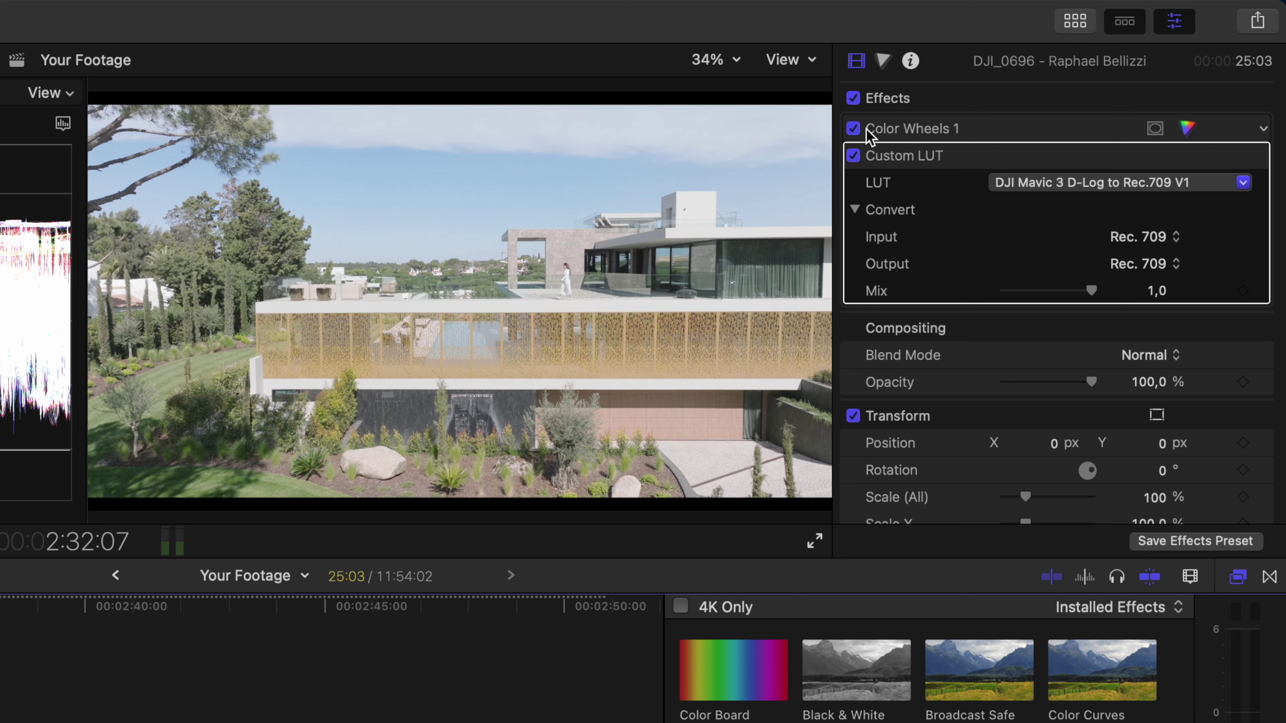
pyautogui.click(884, 61)
# - Add a Color Wheels 2 and a Color Curves correction to the house clip
pyautogui.click(909, 99)
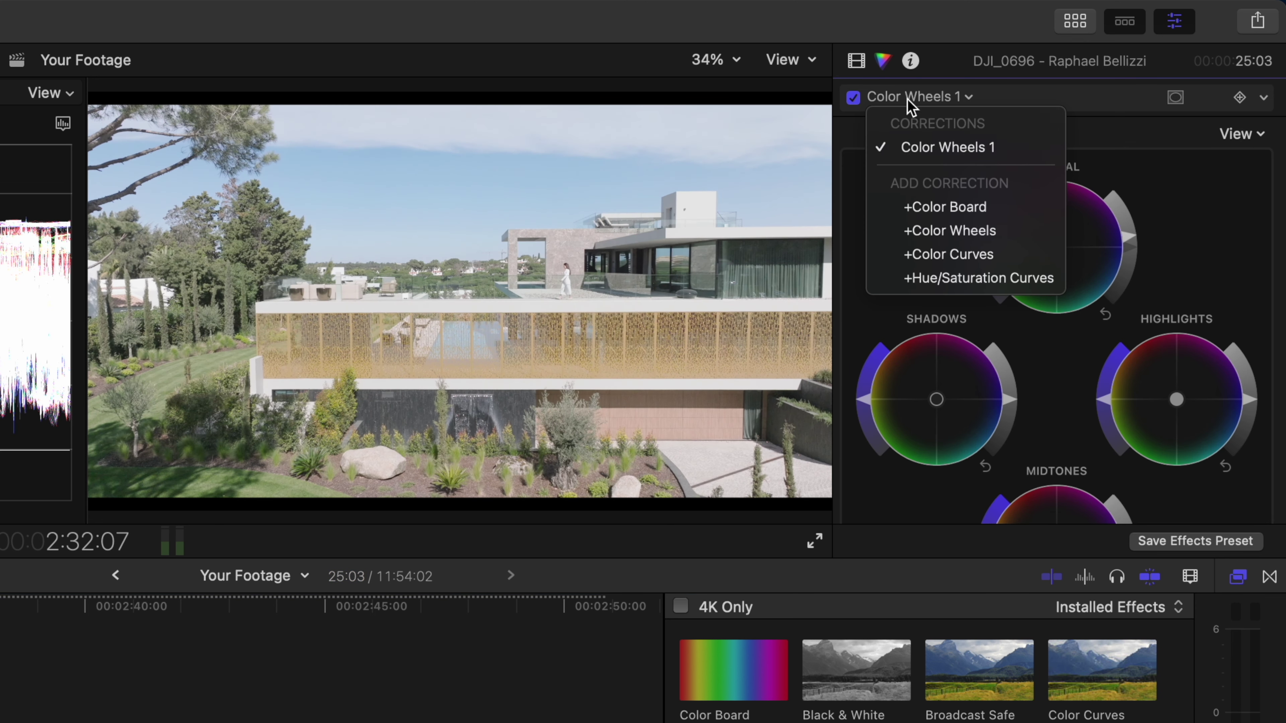
pyautogui.click(953, 232)
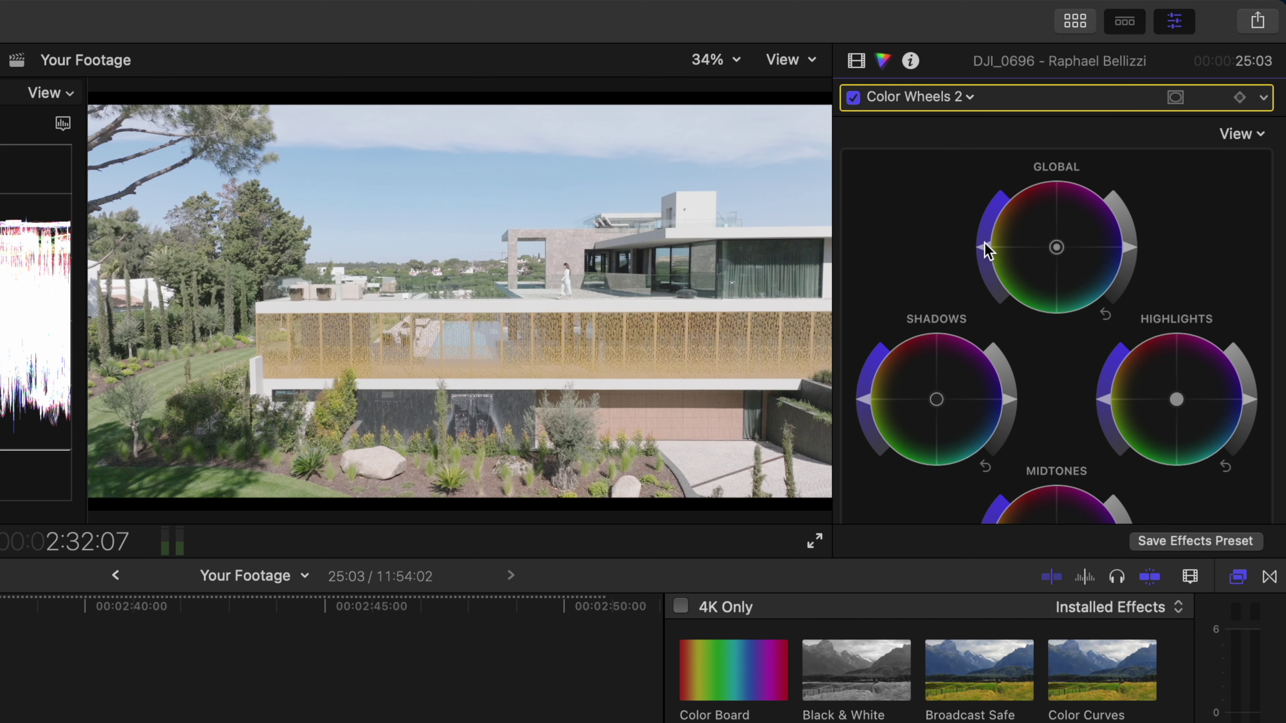
pyautogui.click(929, 99)
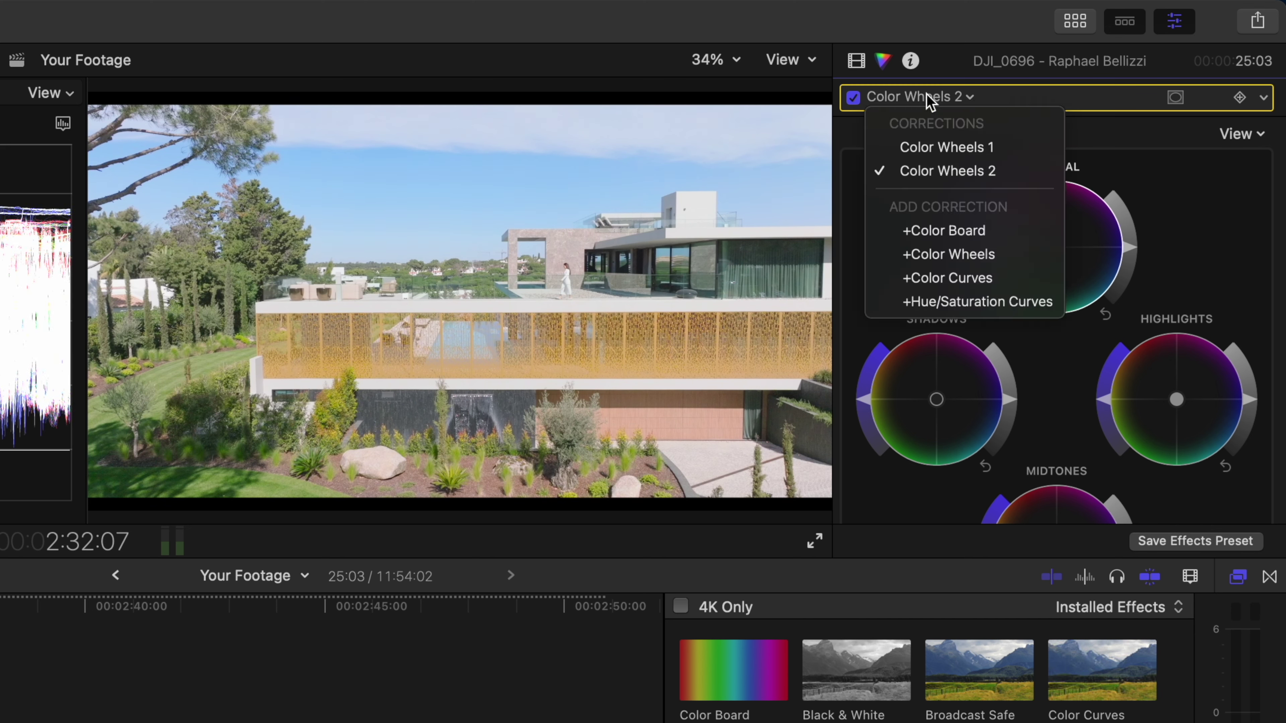
pyautogui.click(950, 279)
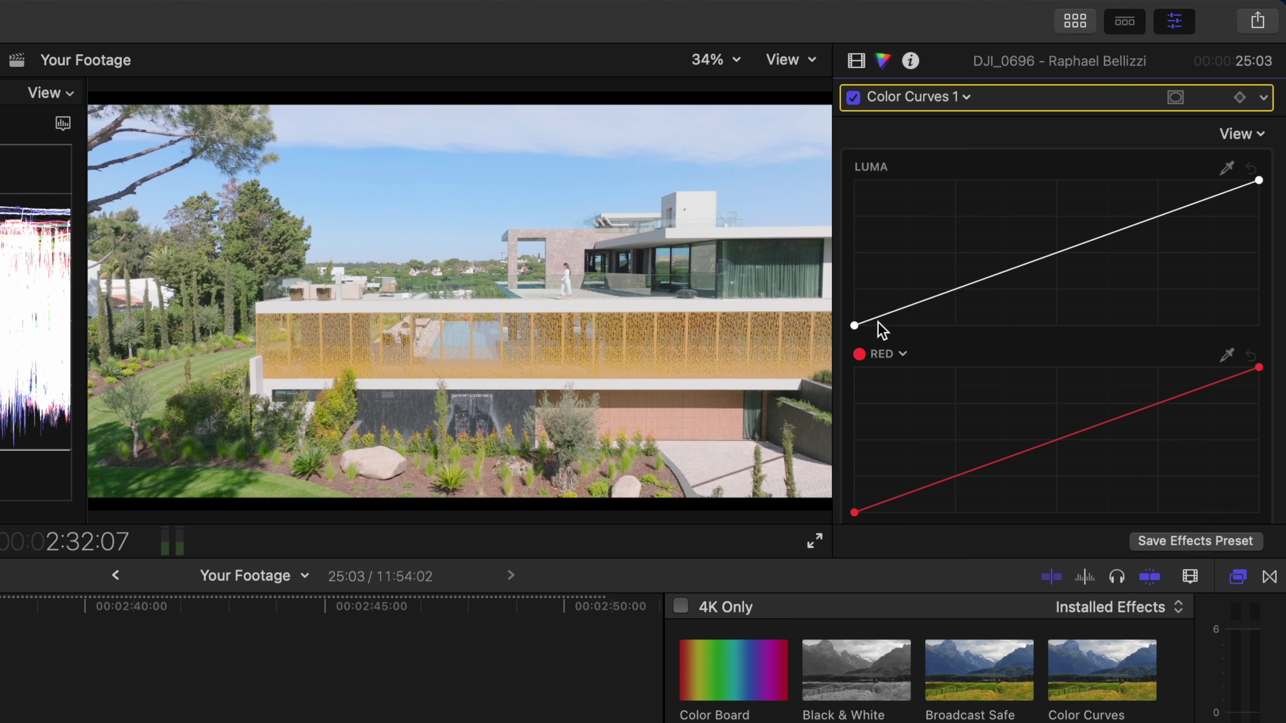
# - Shape a contrast S-curve on Luma, then add a Hue/Saturation Curves correction
pyautogui.moveTo(854, 326); pyautogui.dragTo(882, 324)
pyautogui.moveTo(1259, 181); pyautogui.dragTo(1246, 184)
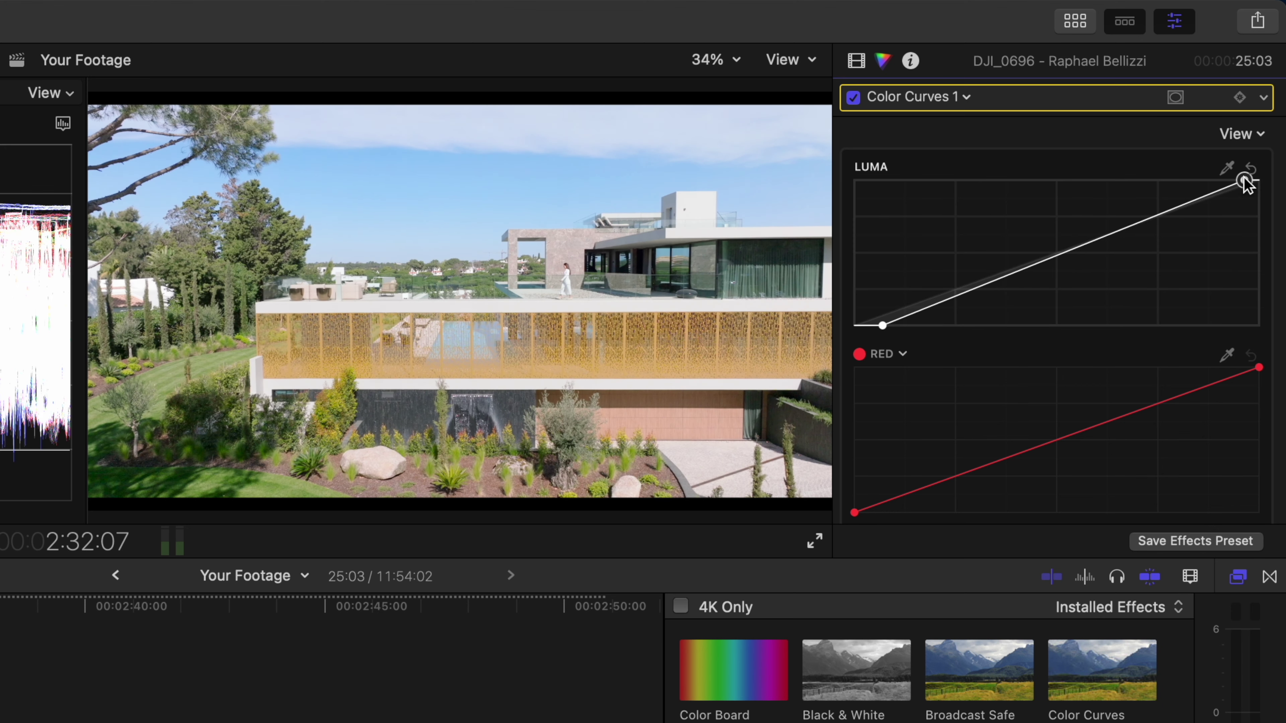
pyautogui.moveTo(1145, 218); pyautogui.dragTo(1132, 214)
pyautogui.moveTo(976, 290); pyautogui.dragTo(987, 287)
pyautogui.moveTo(1131, 214); pyautogui.dragTo(1143, 216)
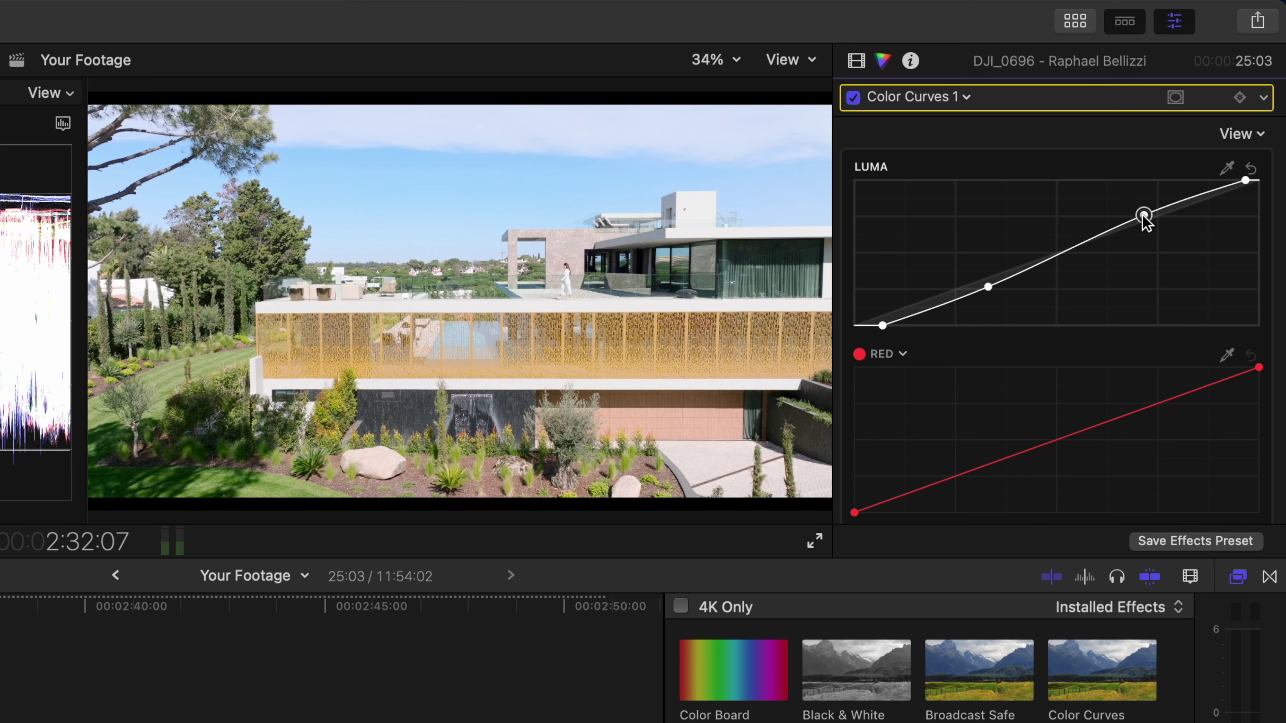
pyautogui.click(942, 99)
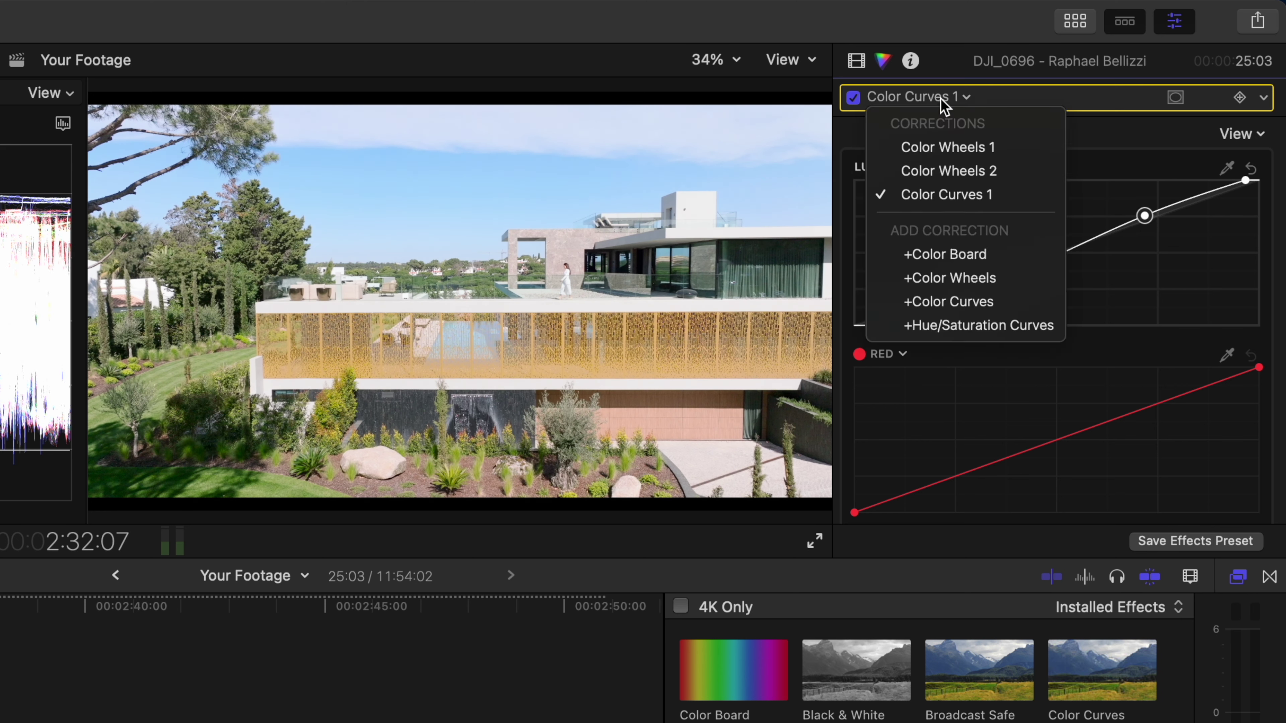
pyautogui.click(977, 325)
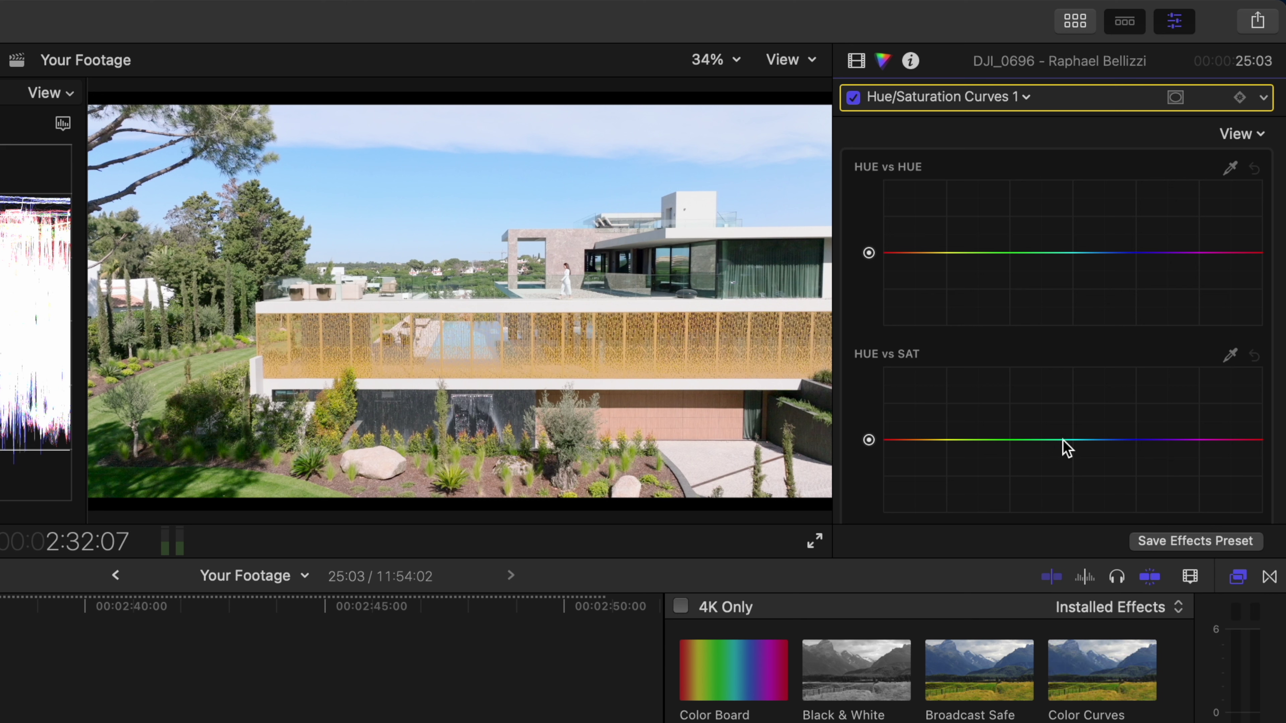
# - Place orange, yellow-green and green points on Hue vs Sat and raise the green point
pyautogui.click(1062, 440)
pyautogui.click(926, 440)
pyautogui.click(996, 440)
pyautogui.moveTo(995, 440); pyautogui.dragTo(996, 411)
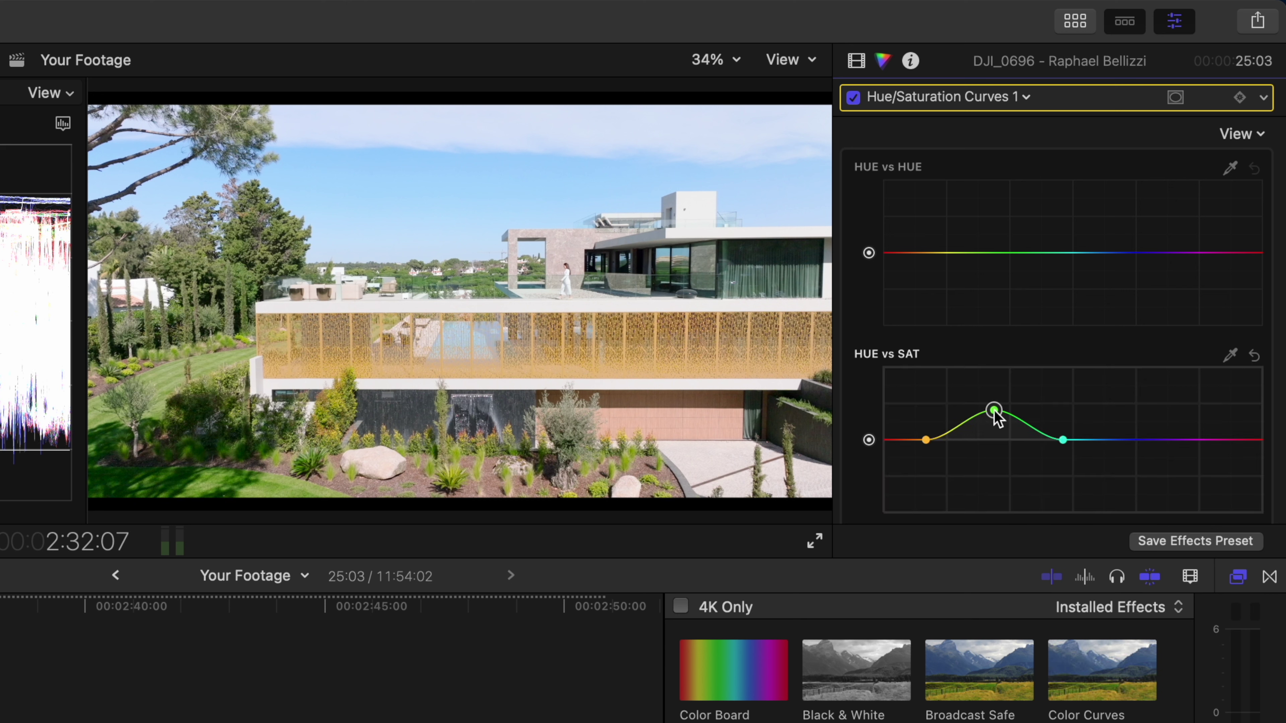